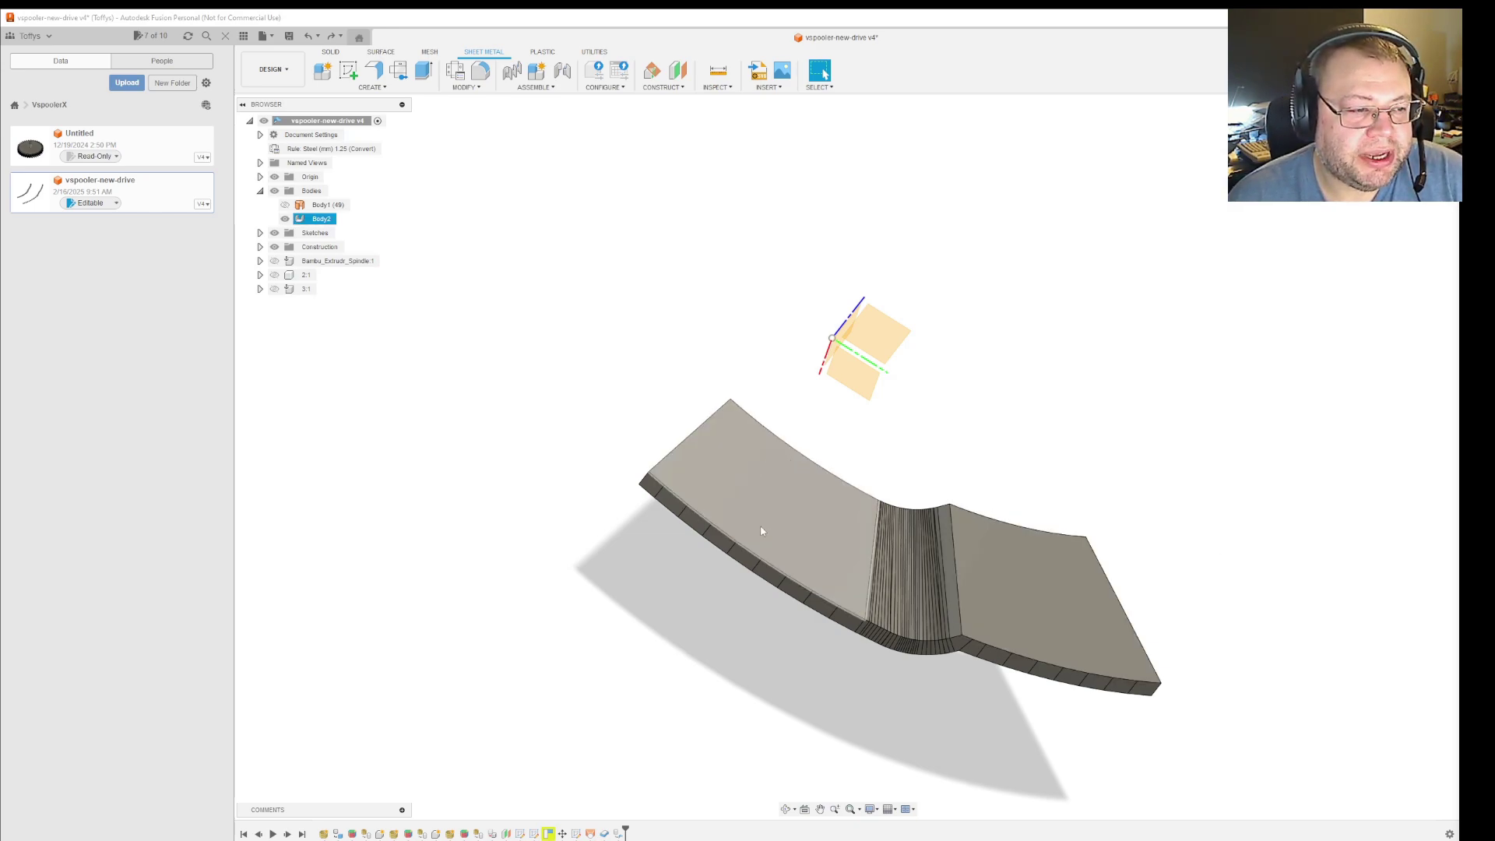
Orbit around the bent body and toggle Body1's visibility off and back on
mouse_move(772, 549)
middle_mouse_down("shift")
mouse_move(1191, 677)
mouse_move(1205, 654)
mouse_move(1237, 683)
mouse_move(1191, 667)
middle_mouse_up("shift")
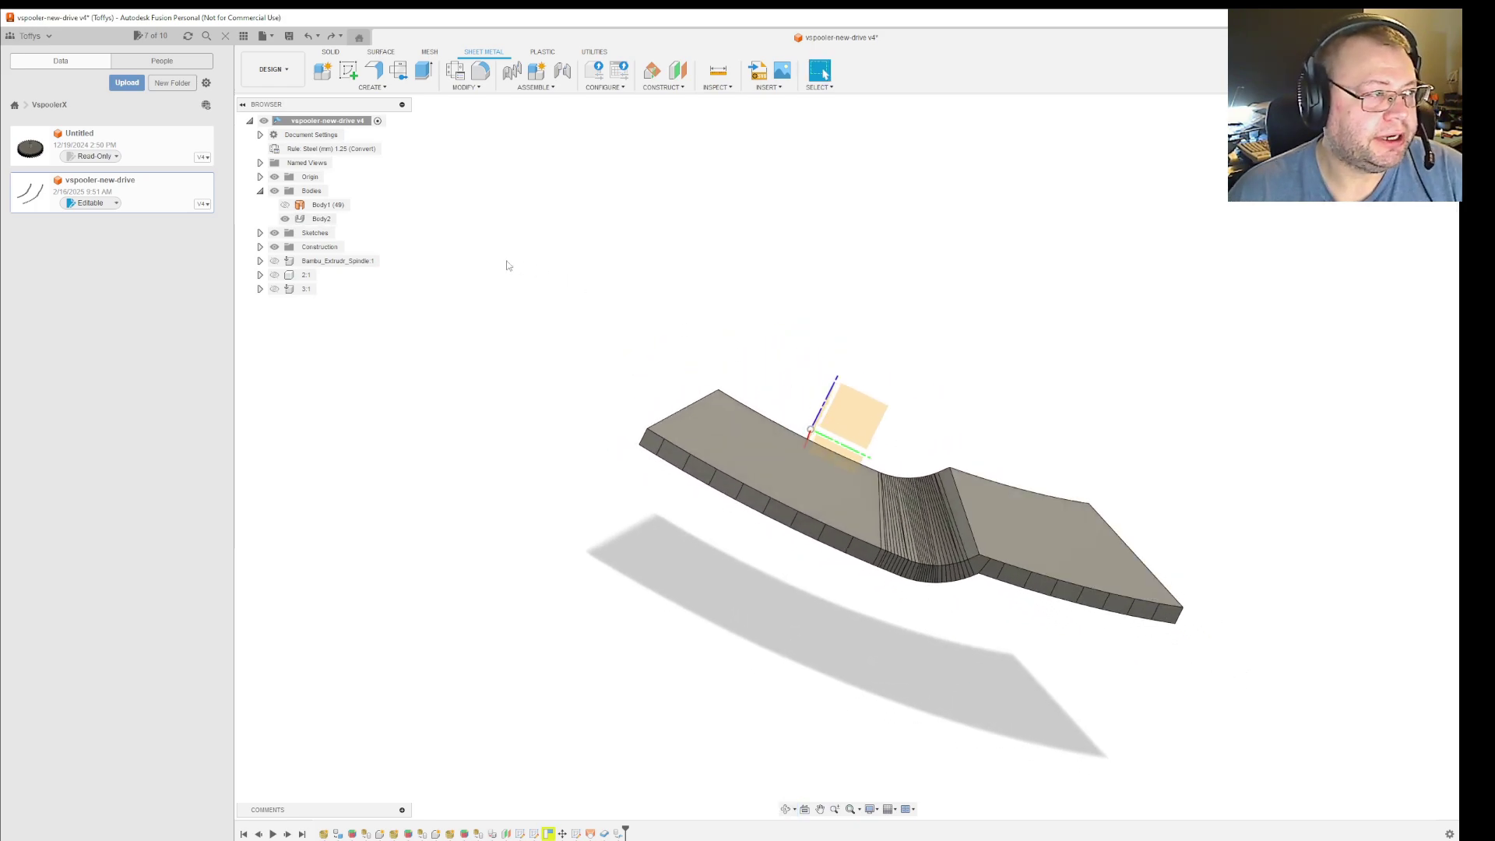
left_click(320, 205)
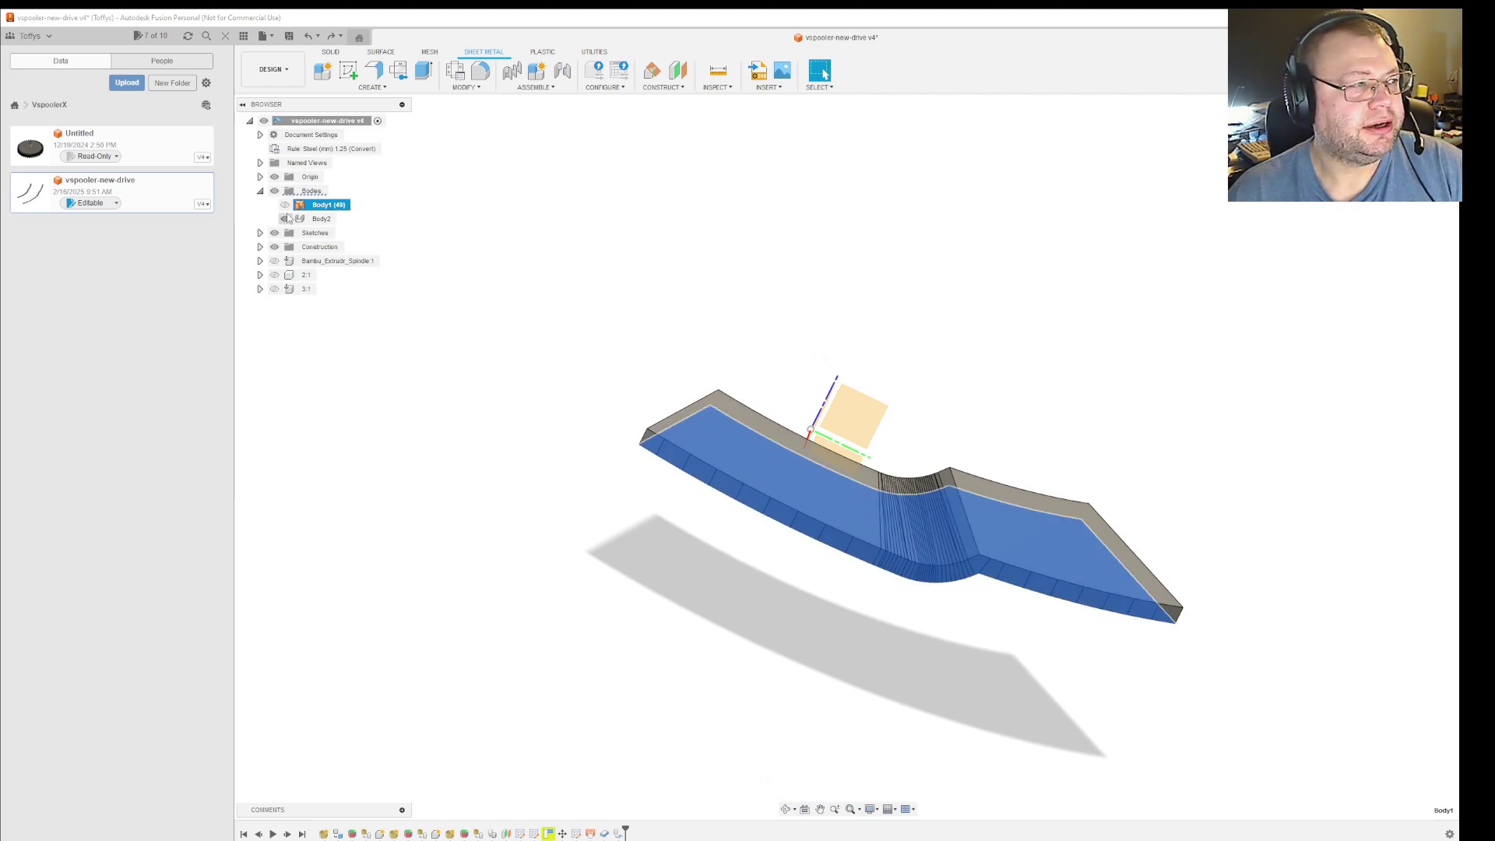
left_click(285, 205)
left_click(699, 578)
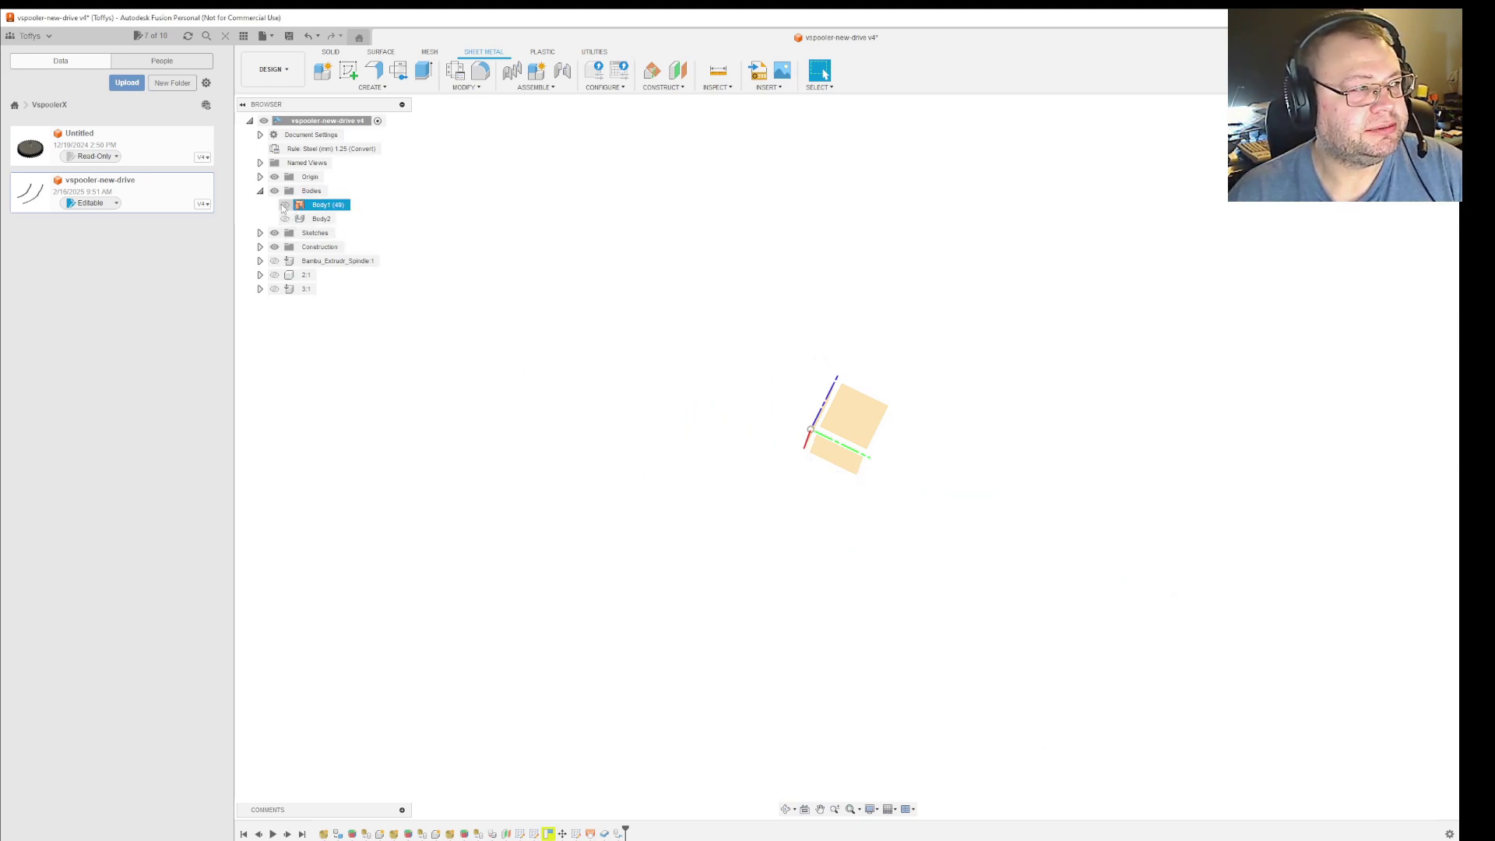
left_click(285, 205)
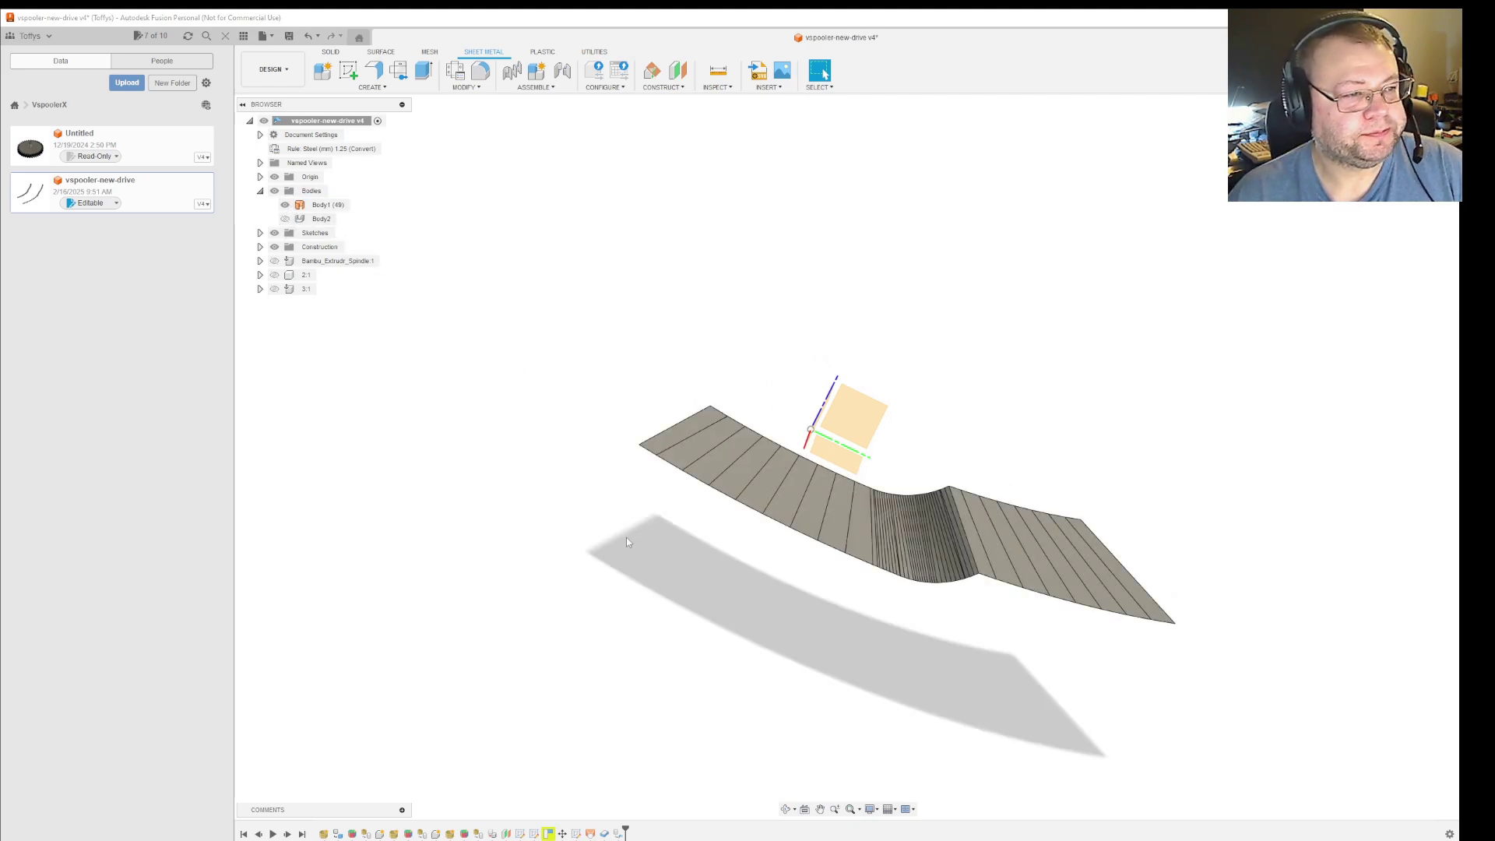
Show Sketch2's arc lines, hide Body1, and show the large 2:1 component
left_click(260, 232)
left_click(298, 248)
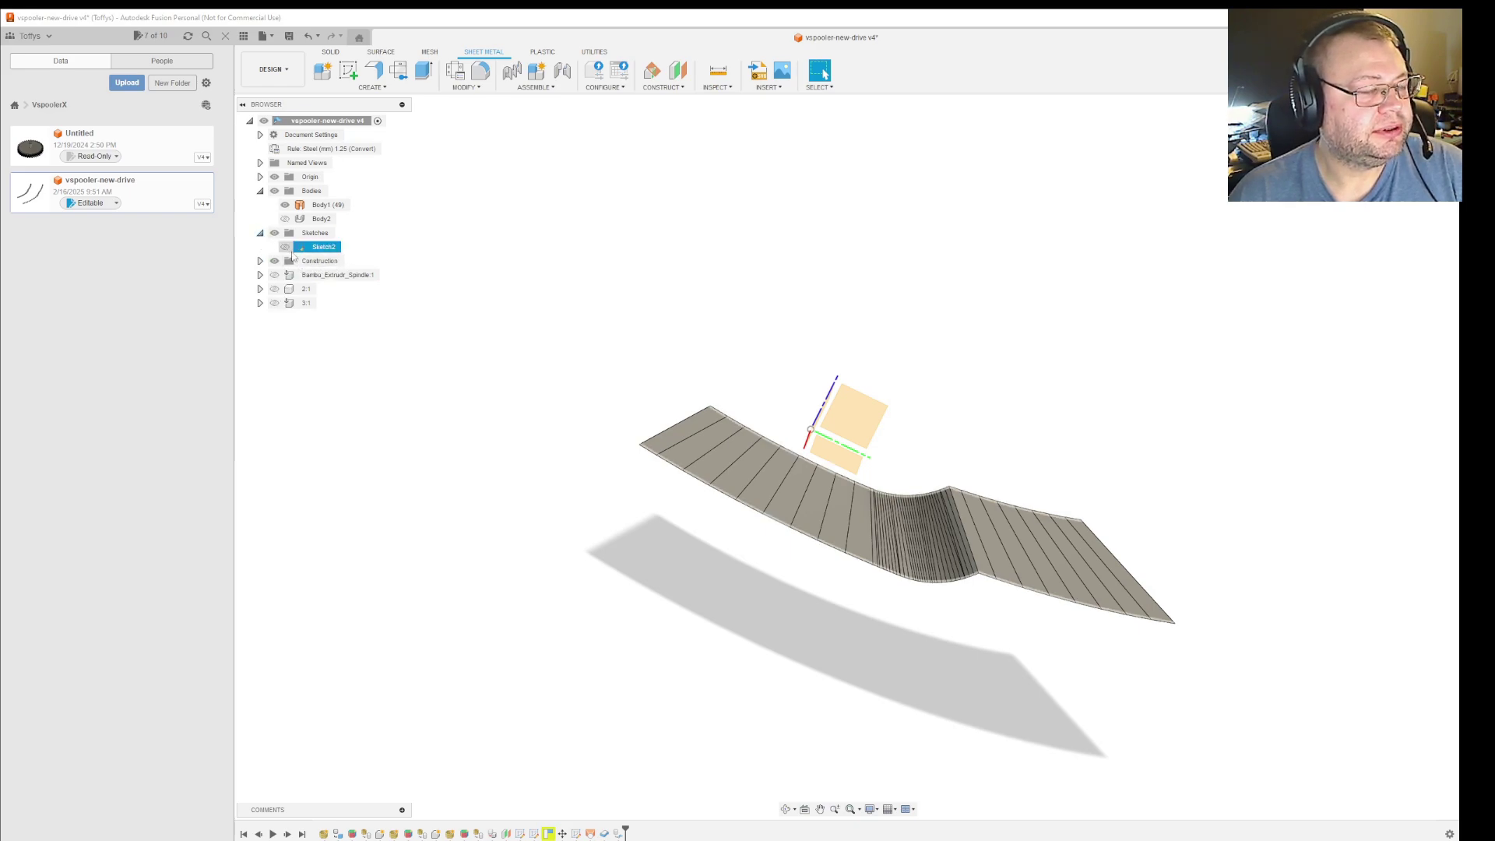
key("Escape")
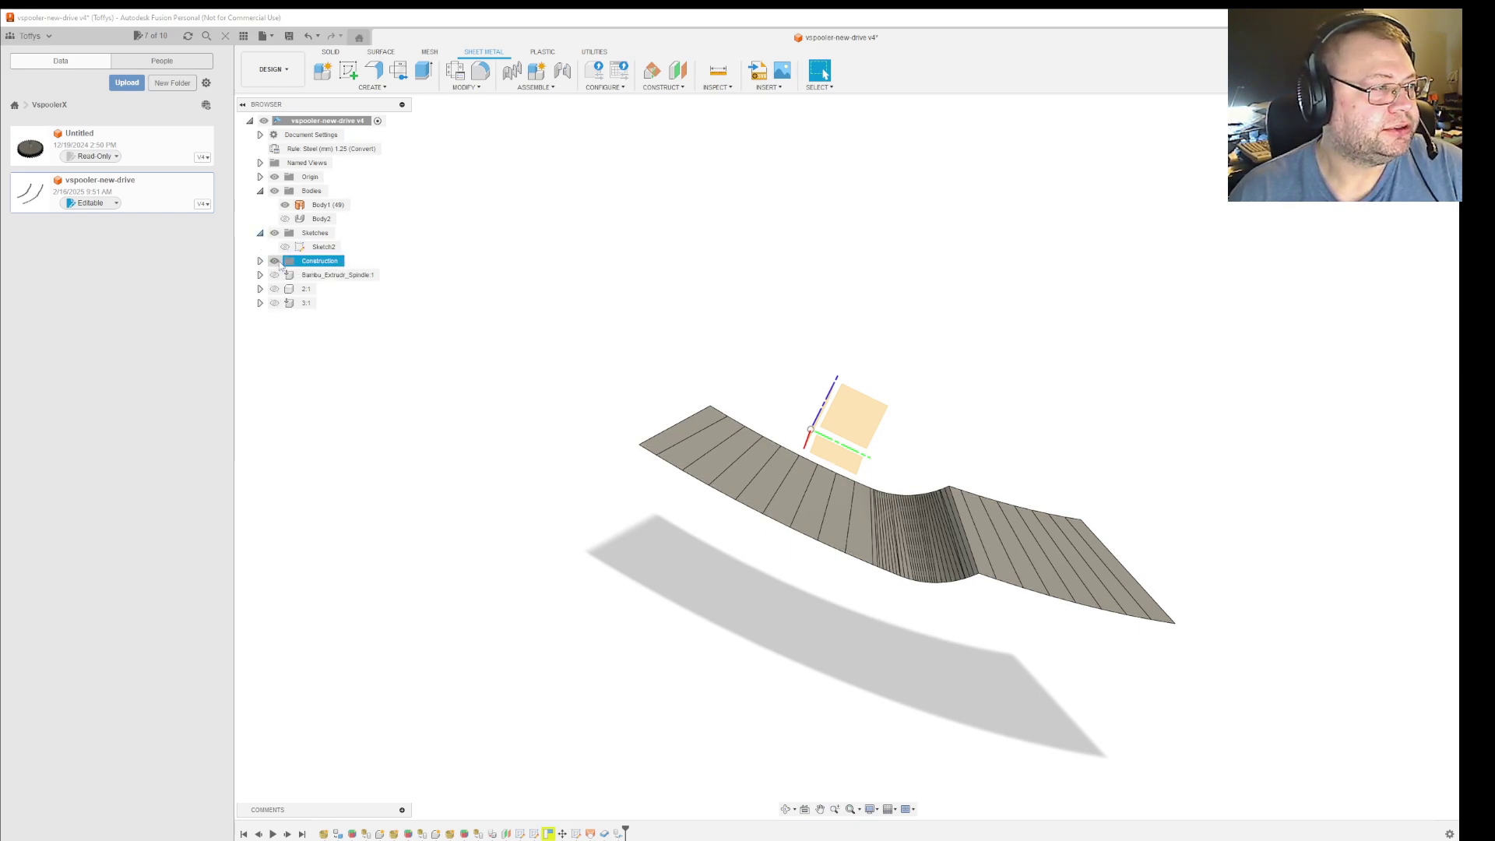
left_click(285, 247)
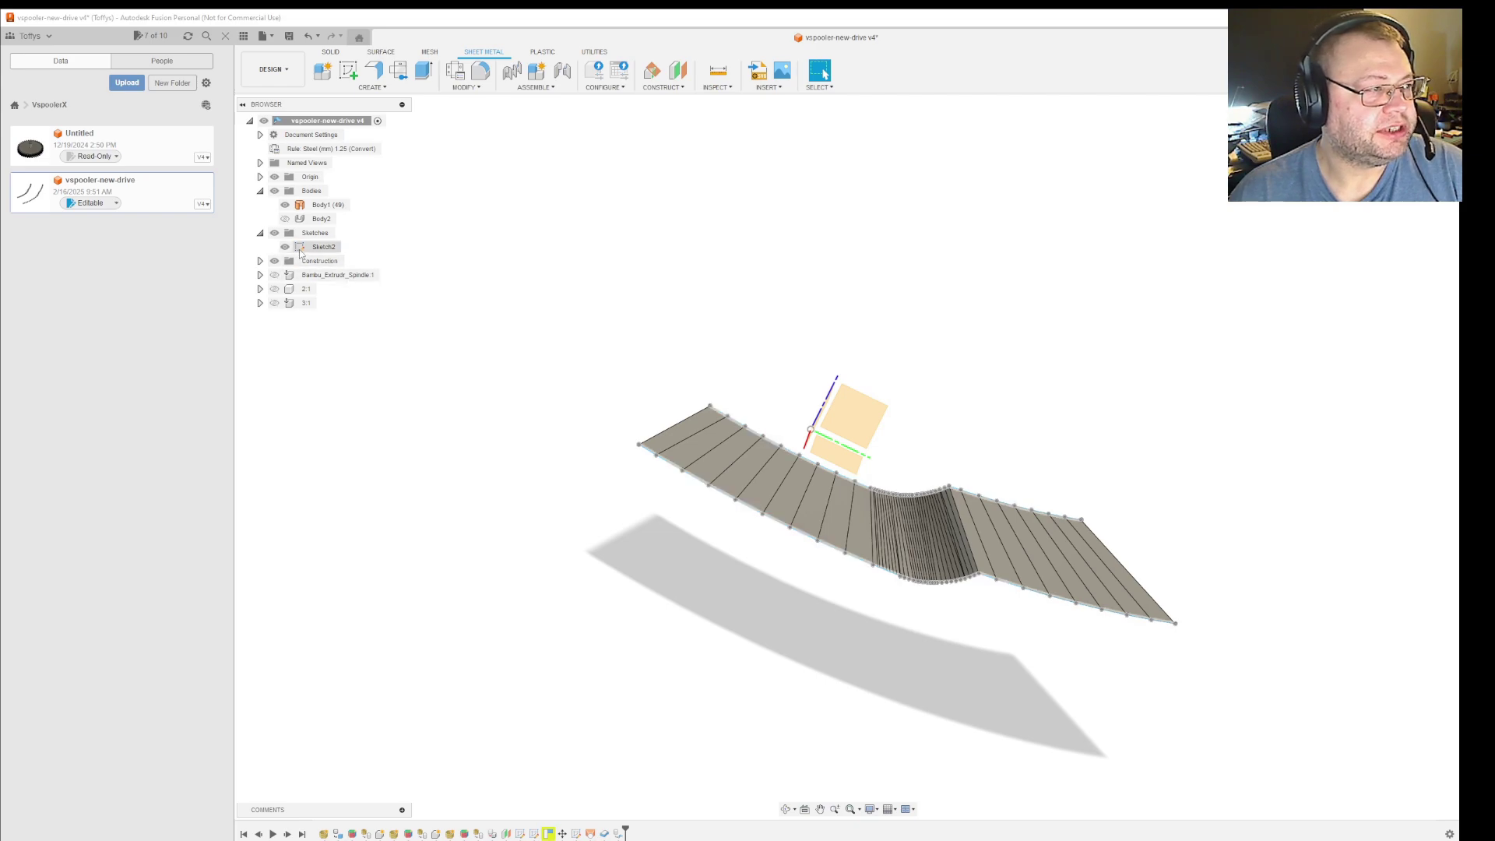
left_click(285, 205)
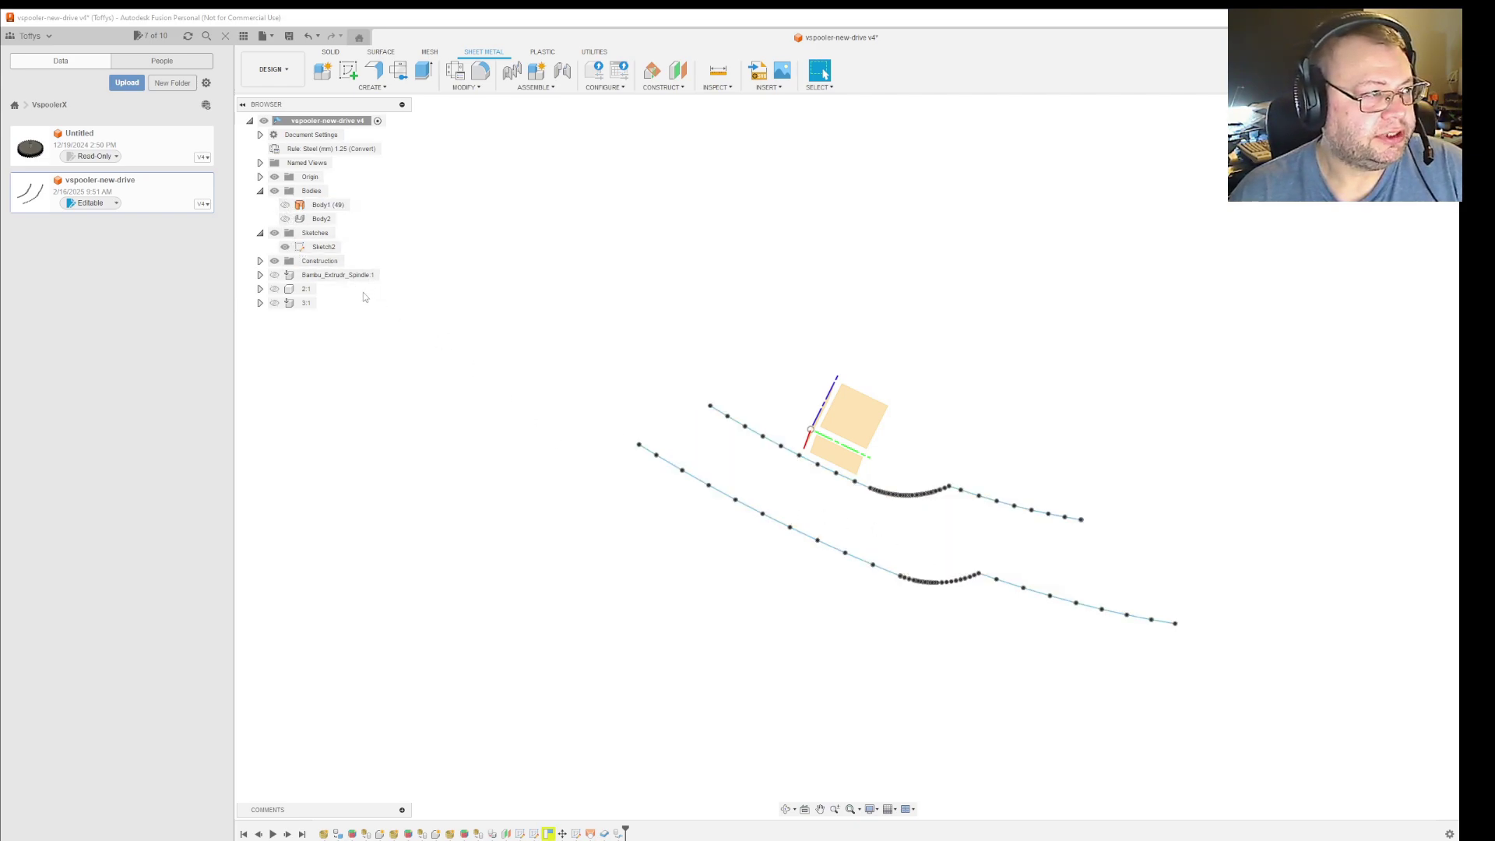
left_click(274, 289)
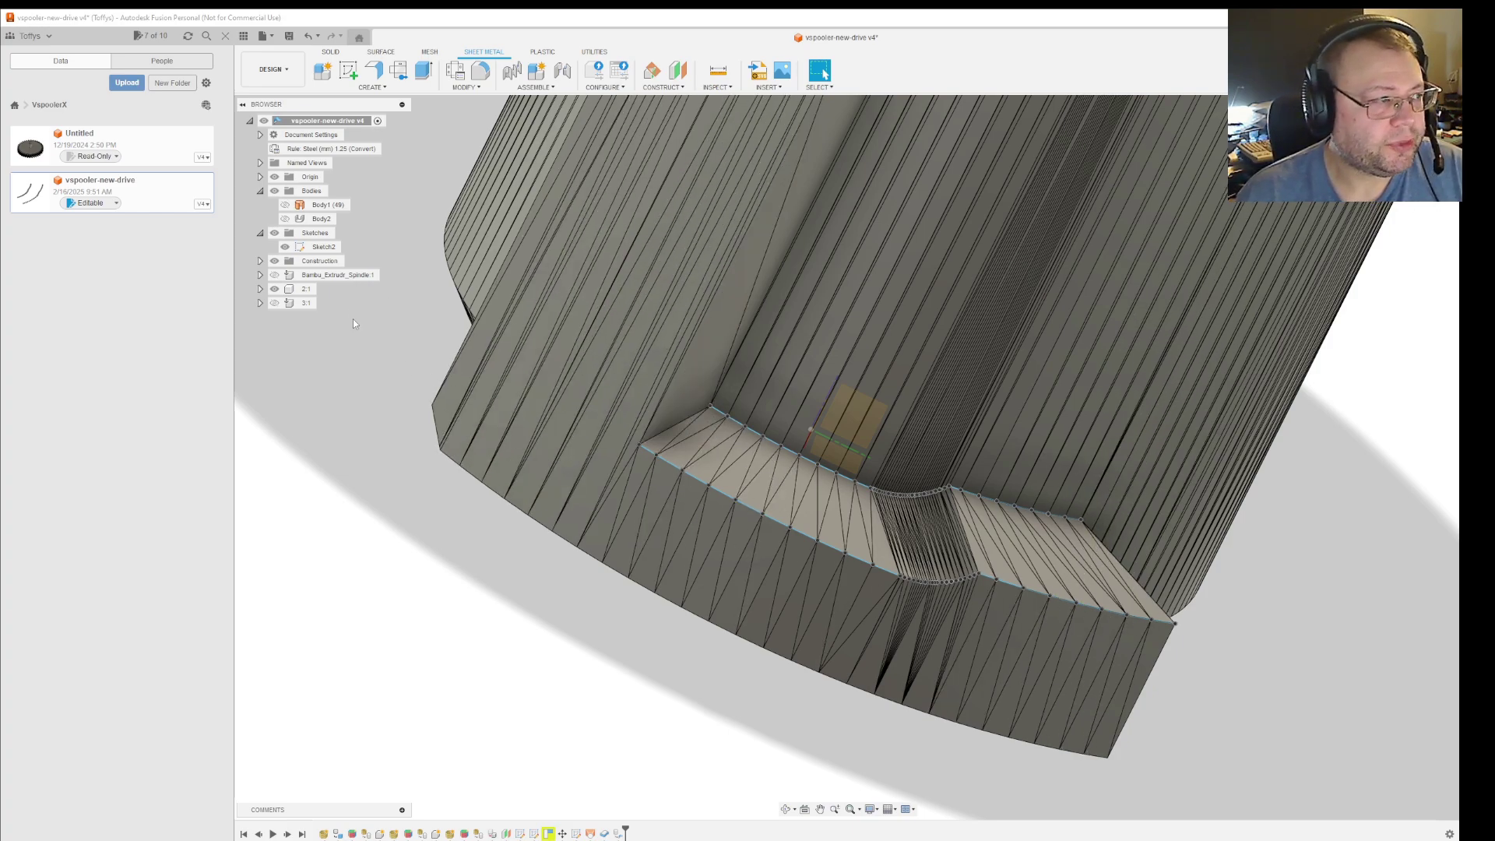
Hide the 2:1 component and Sketch2, then hide Body1 and show Body2 alone
left_click(274, 289)
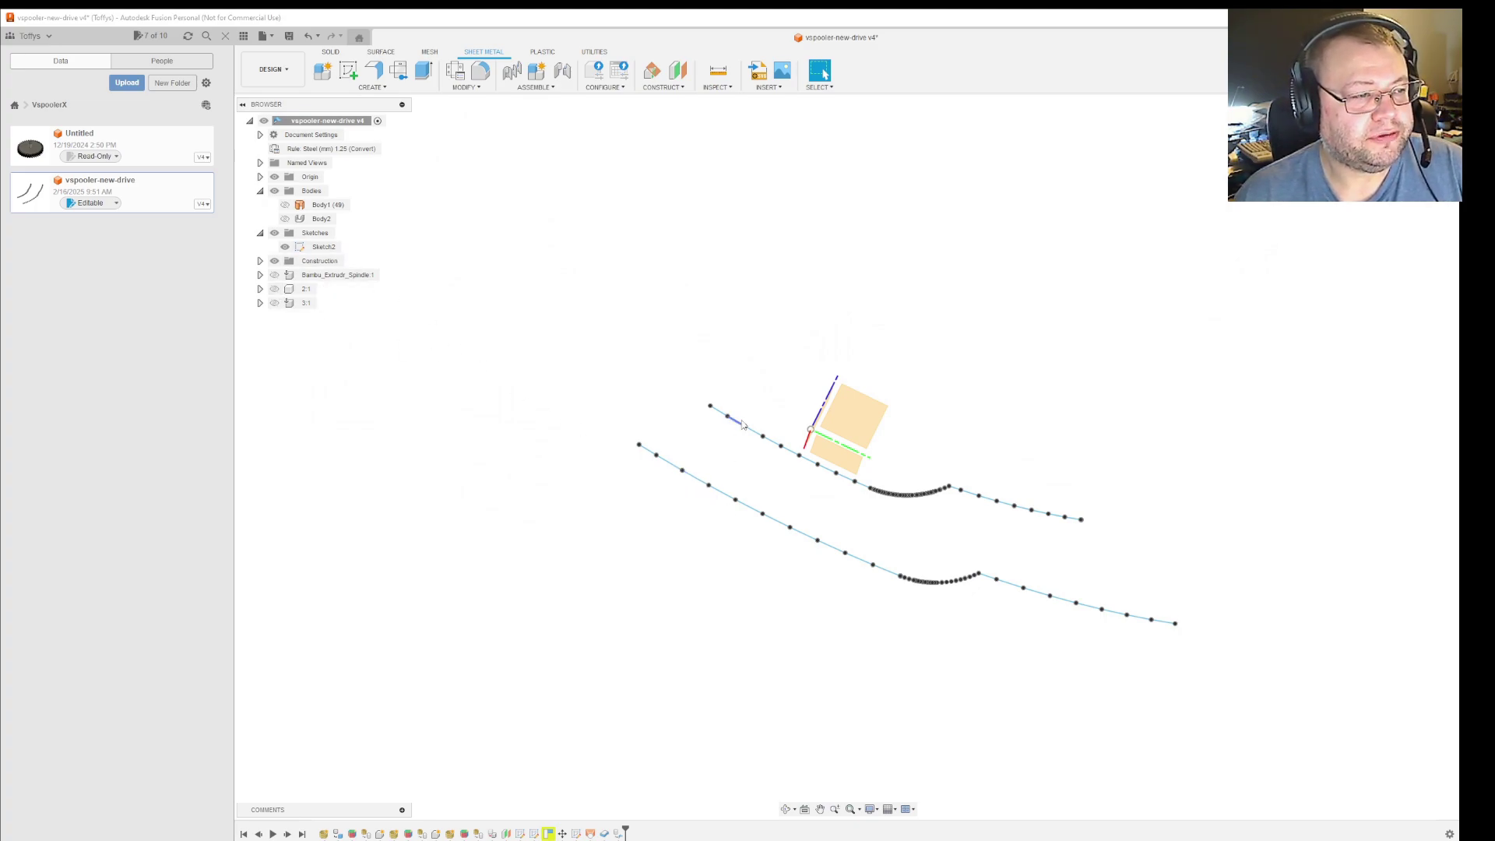
left_click(285, 247)
left_click(285, 205)
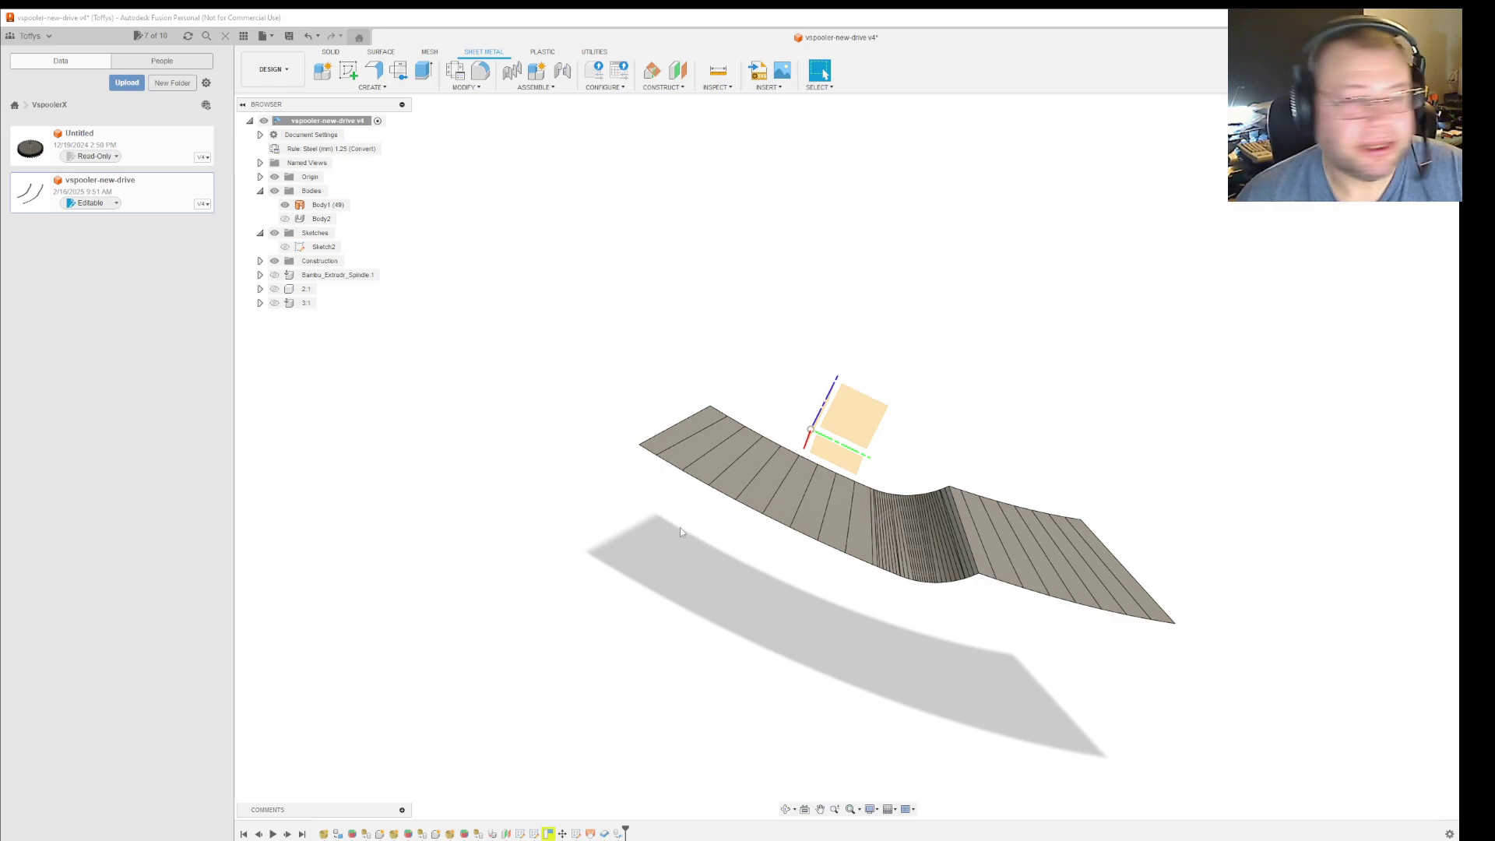
left_click(286, 206)
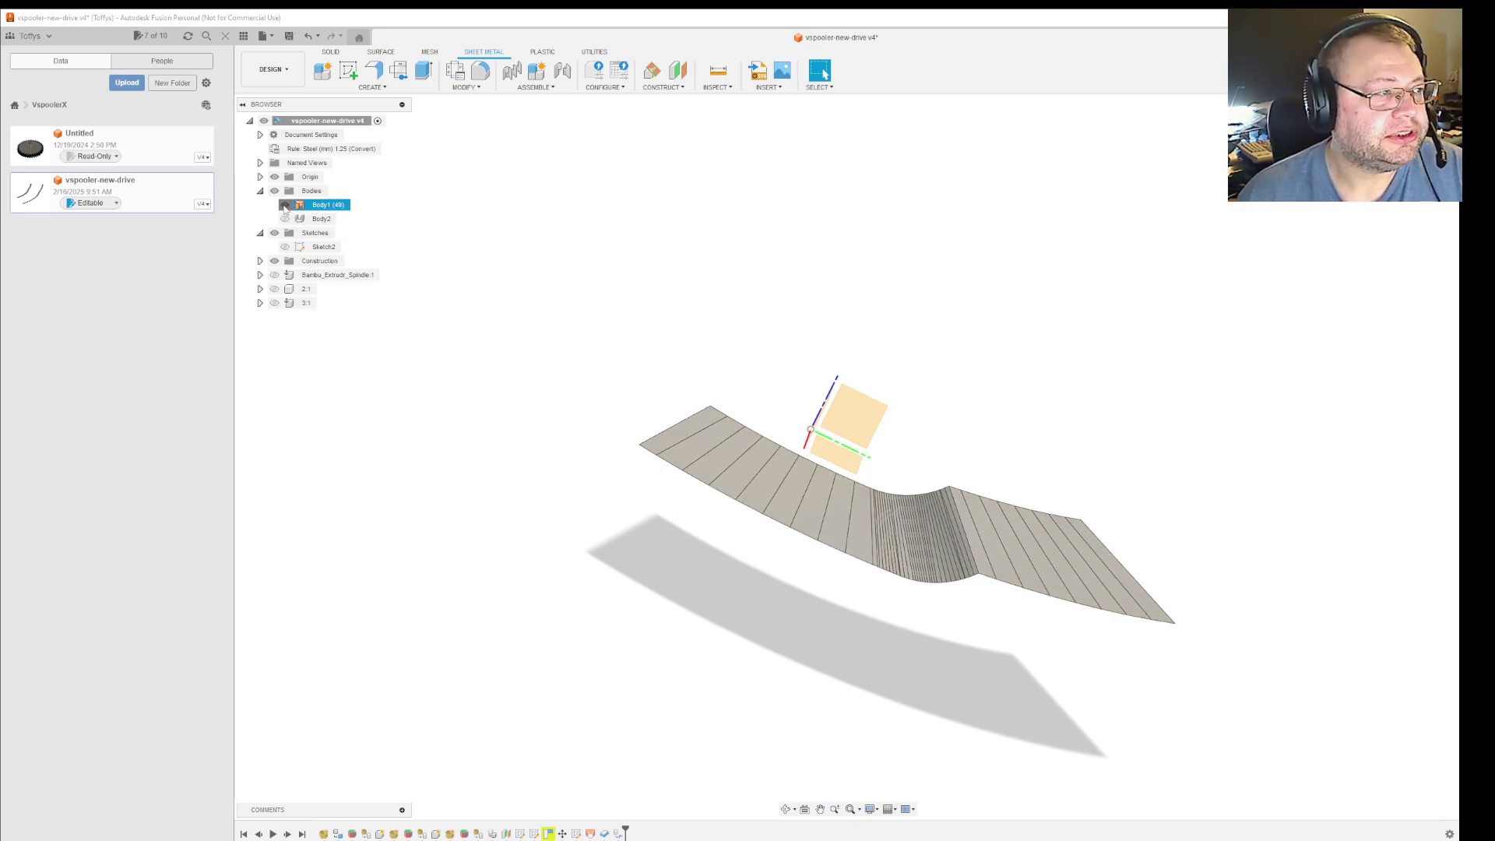
left_click(285, 205)
left_click(285, 219)
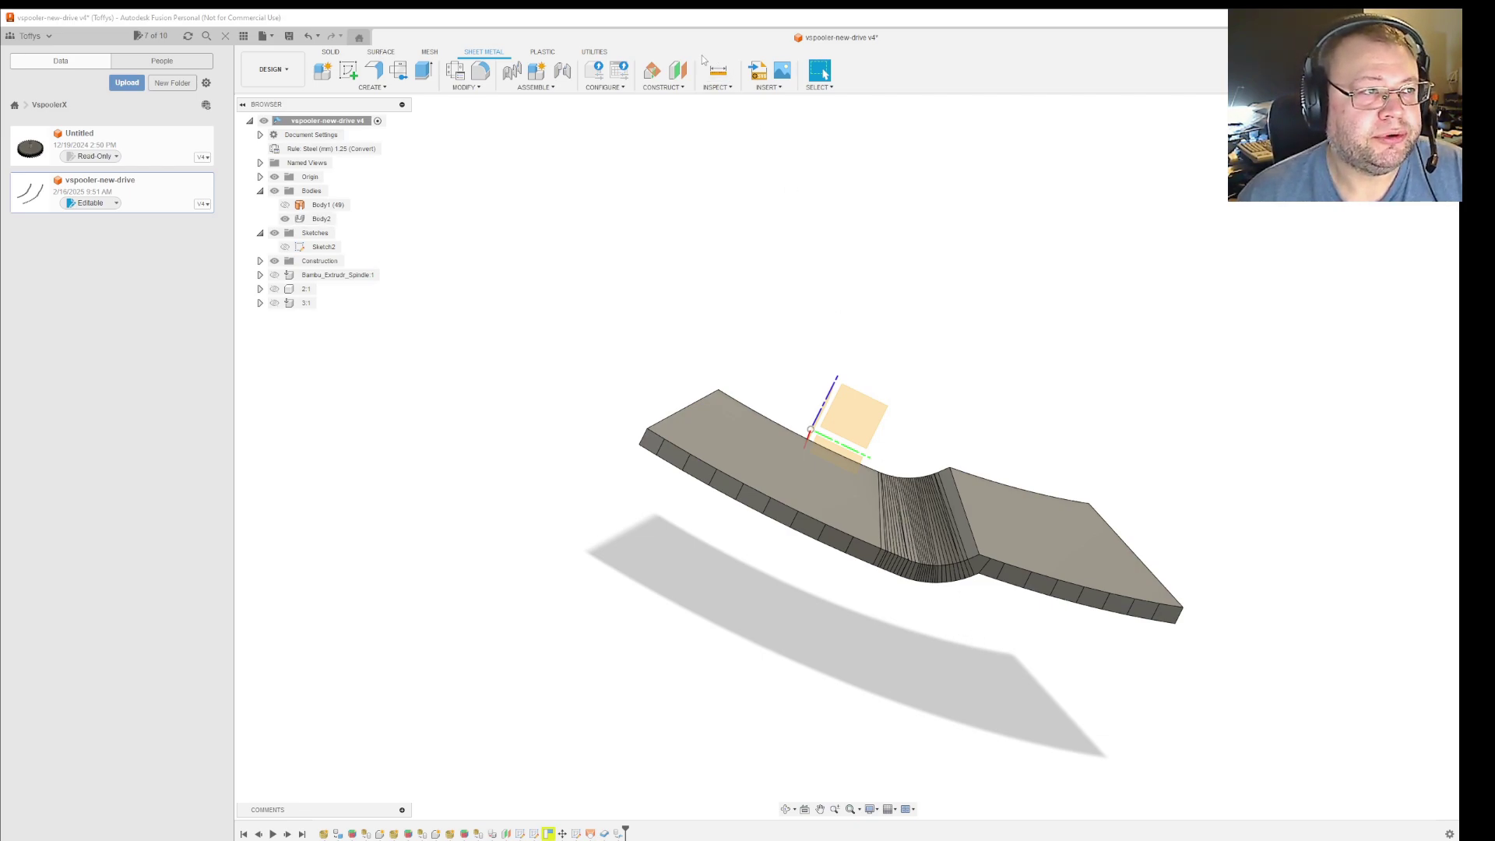
Measure Body2's short end edge, reading 0.949 mm, then close Measure
key("i")
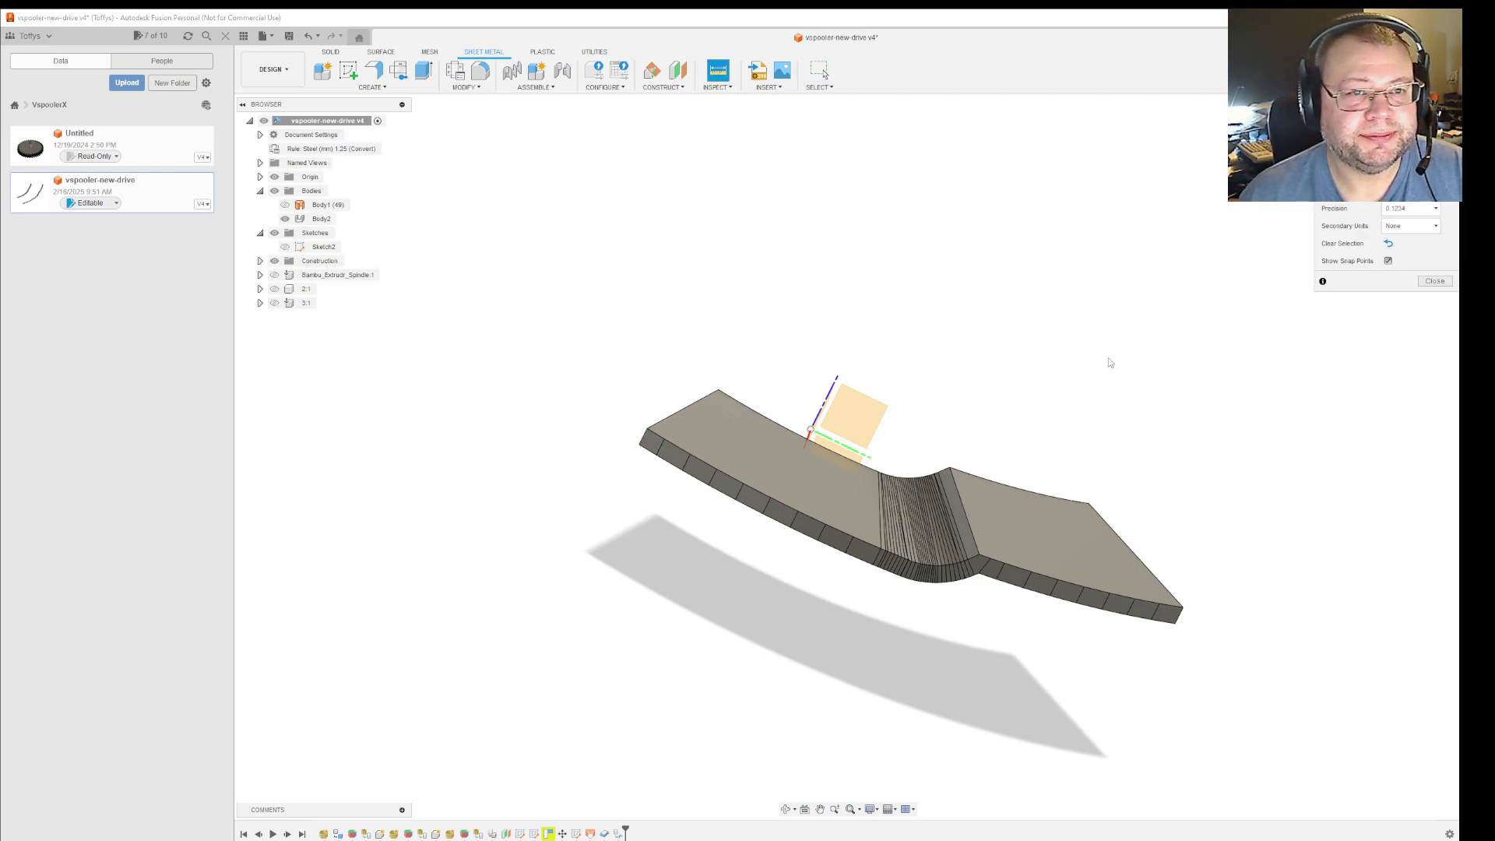
left_click(1169, 607)
key("Escape")
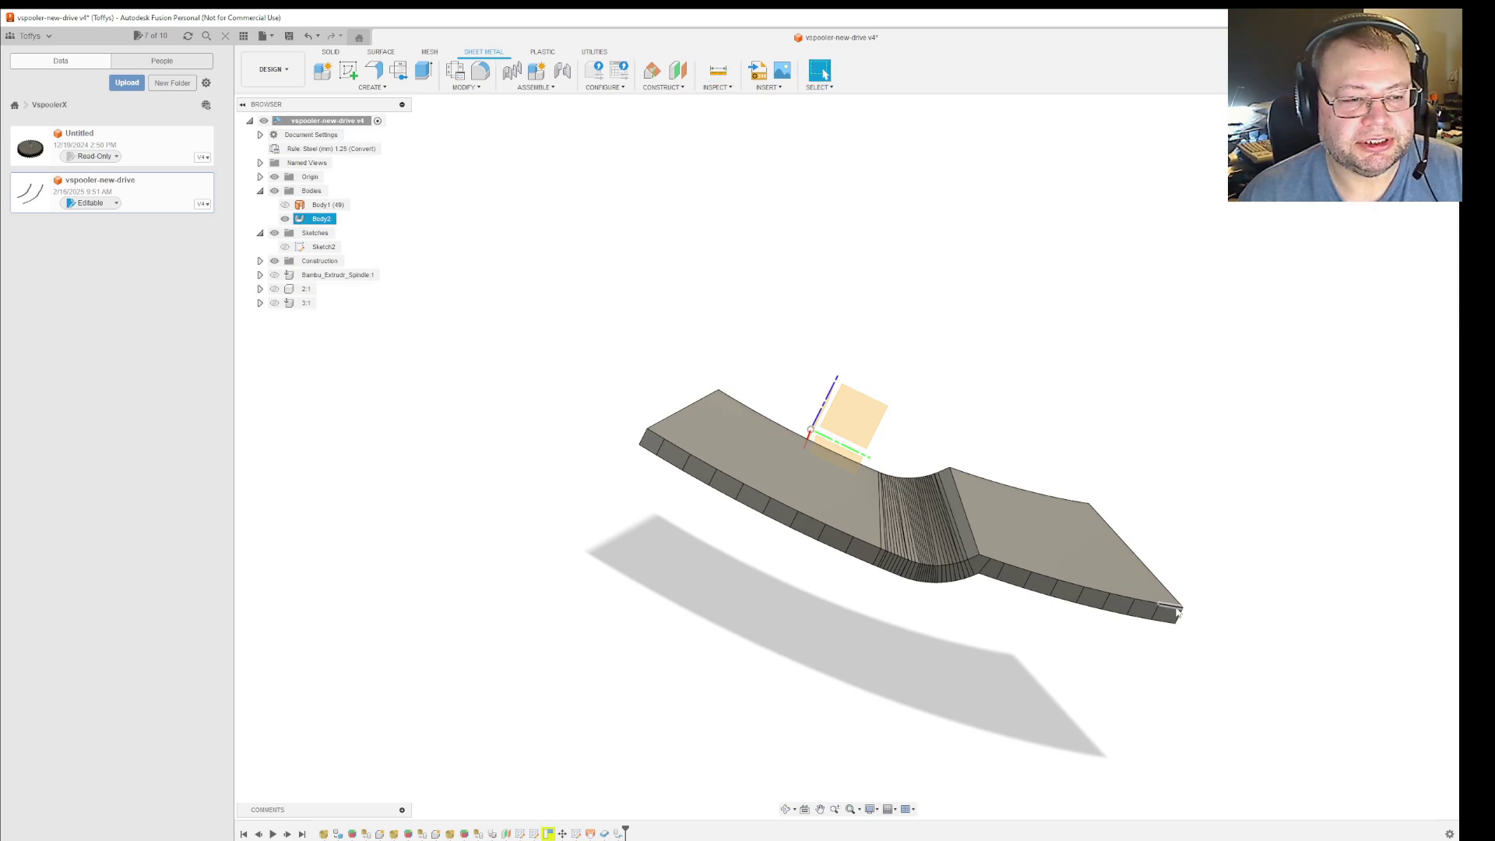
left_click(1153, 606)
left_click(1145, 605, "shift")
left_click(1124, 601, "shift")
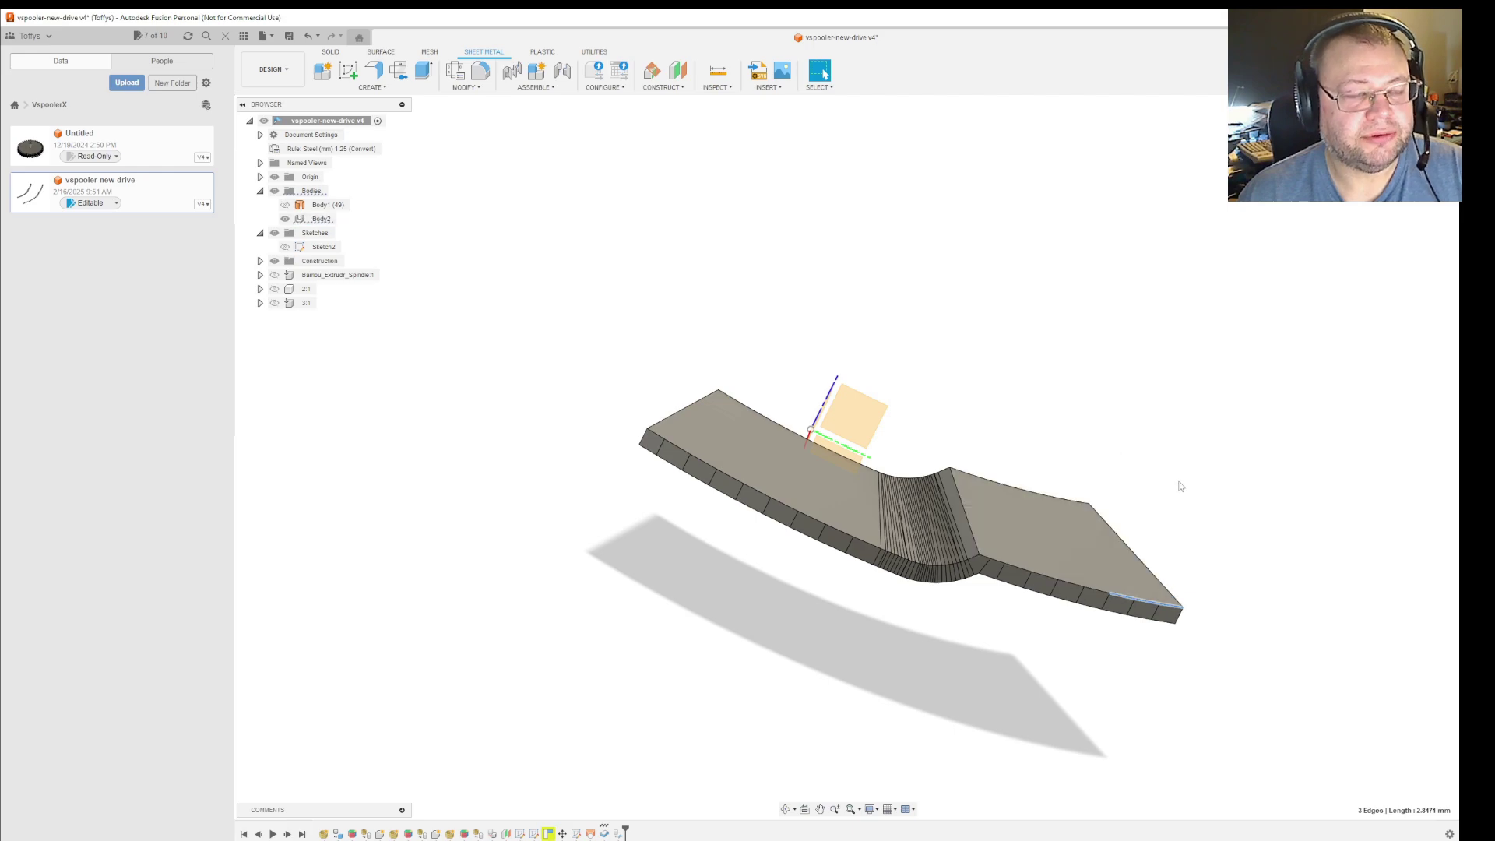
key("i")
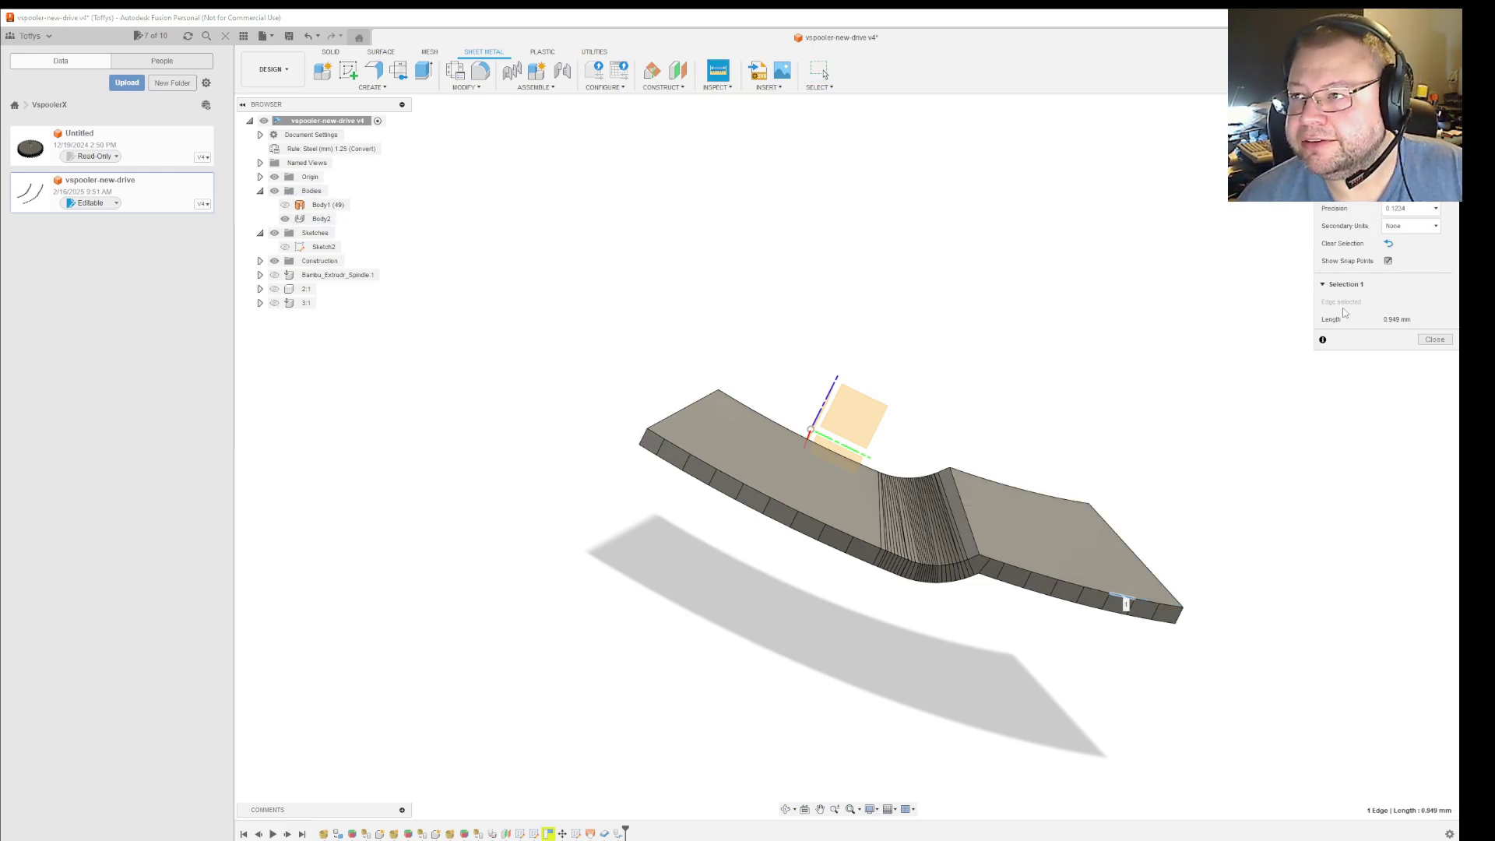
key("Escape")
key("Escape")
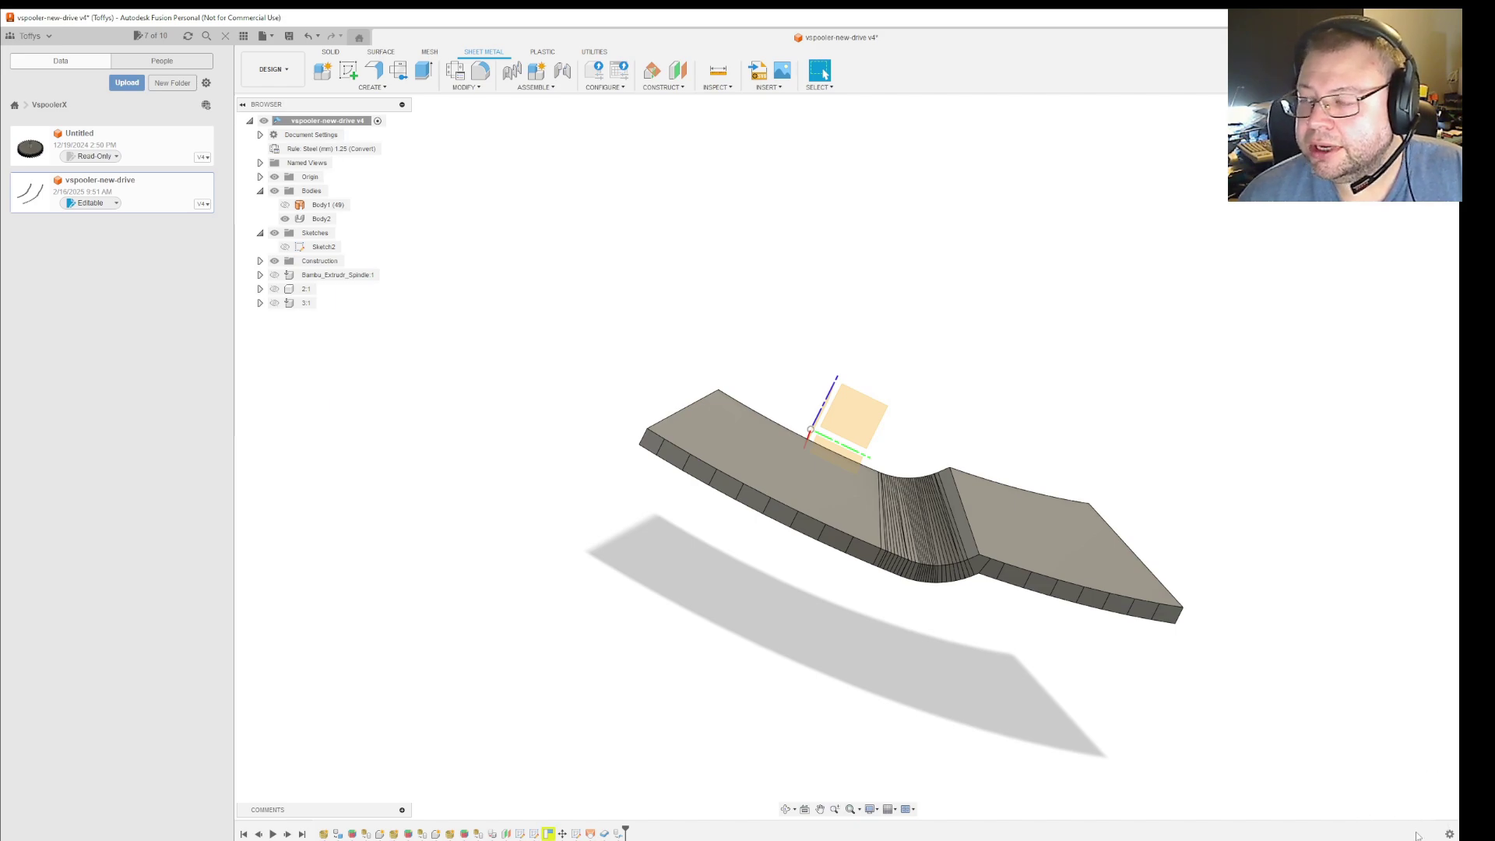
Select Body2's short end edges and the first edges along its lower curved side
left_click(1176, 616)
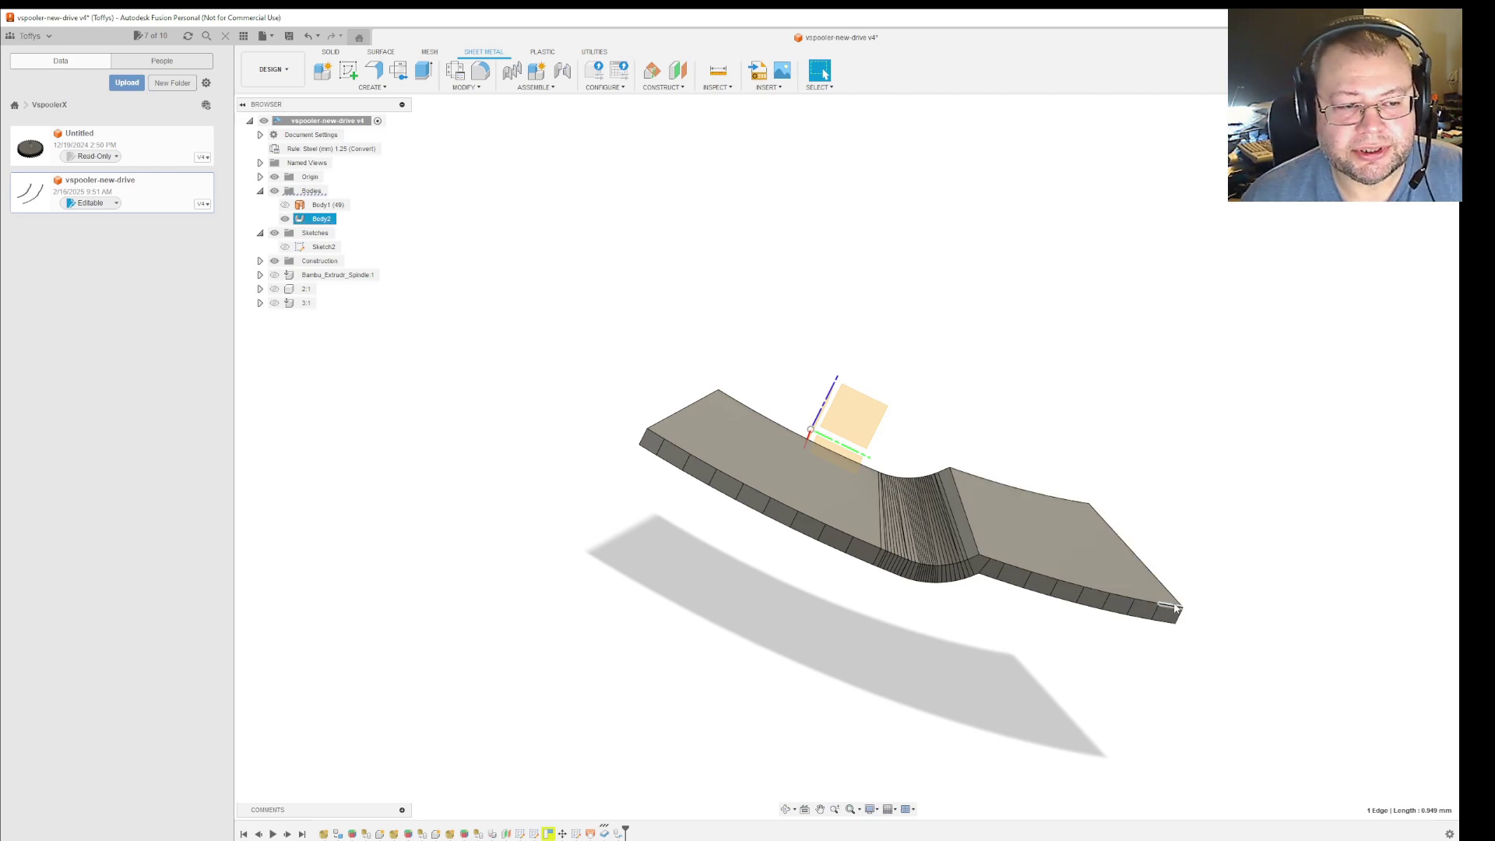
scroll(1172, 611, "up", 5)
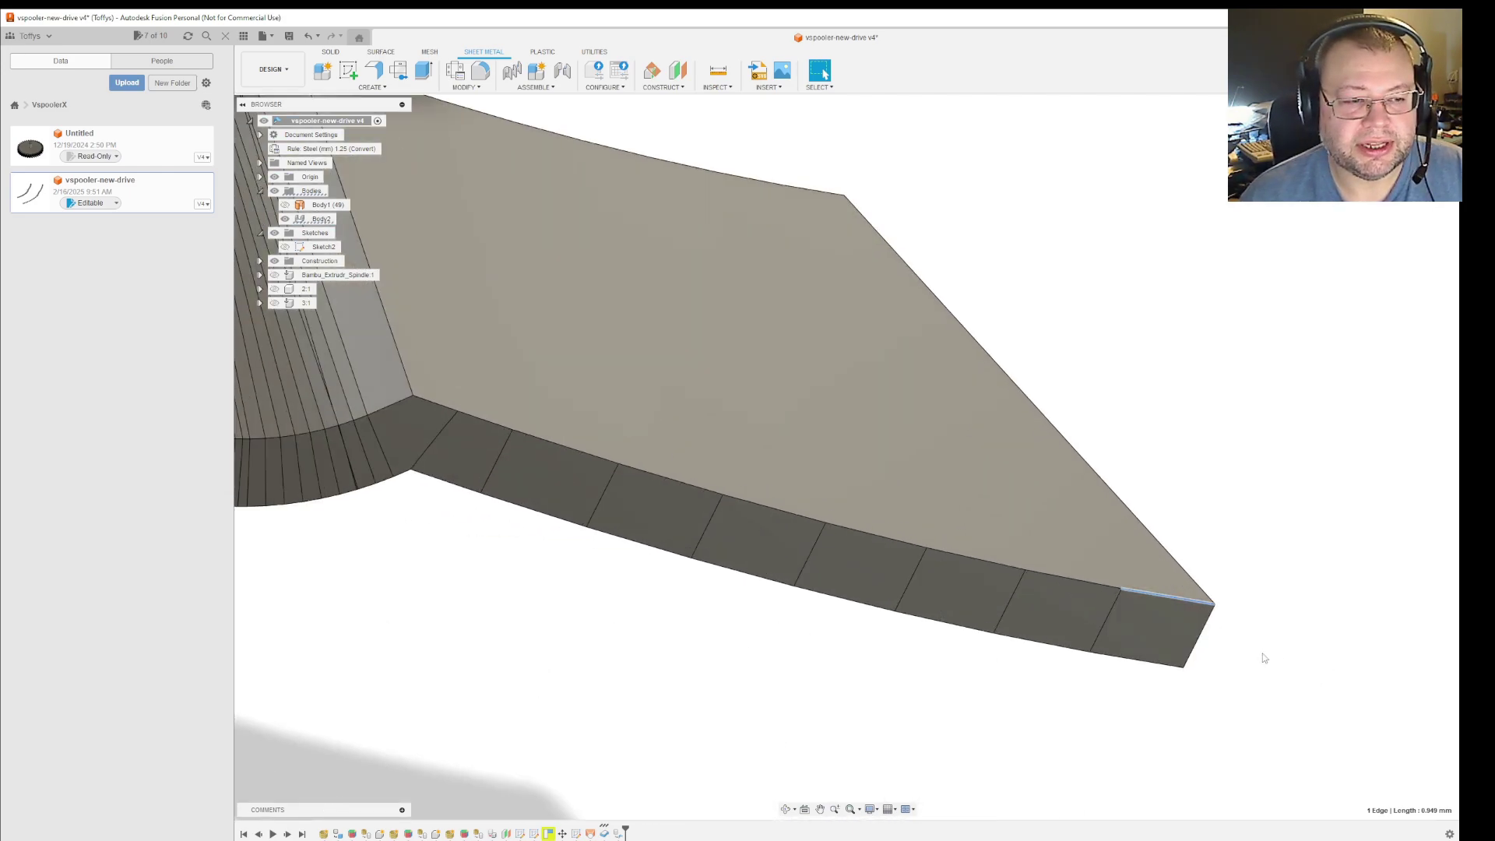
left_click(1091, 583, "shift")
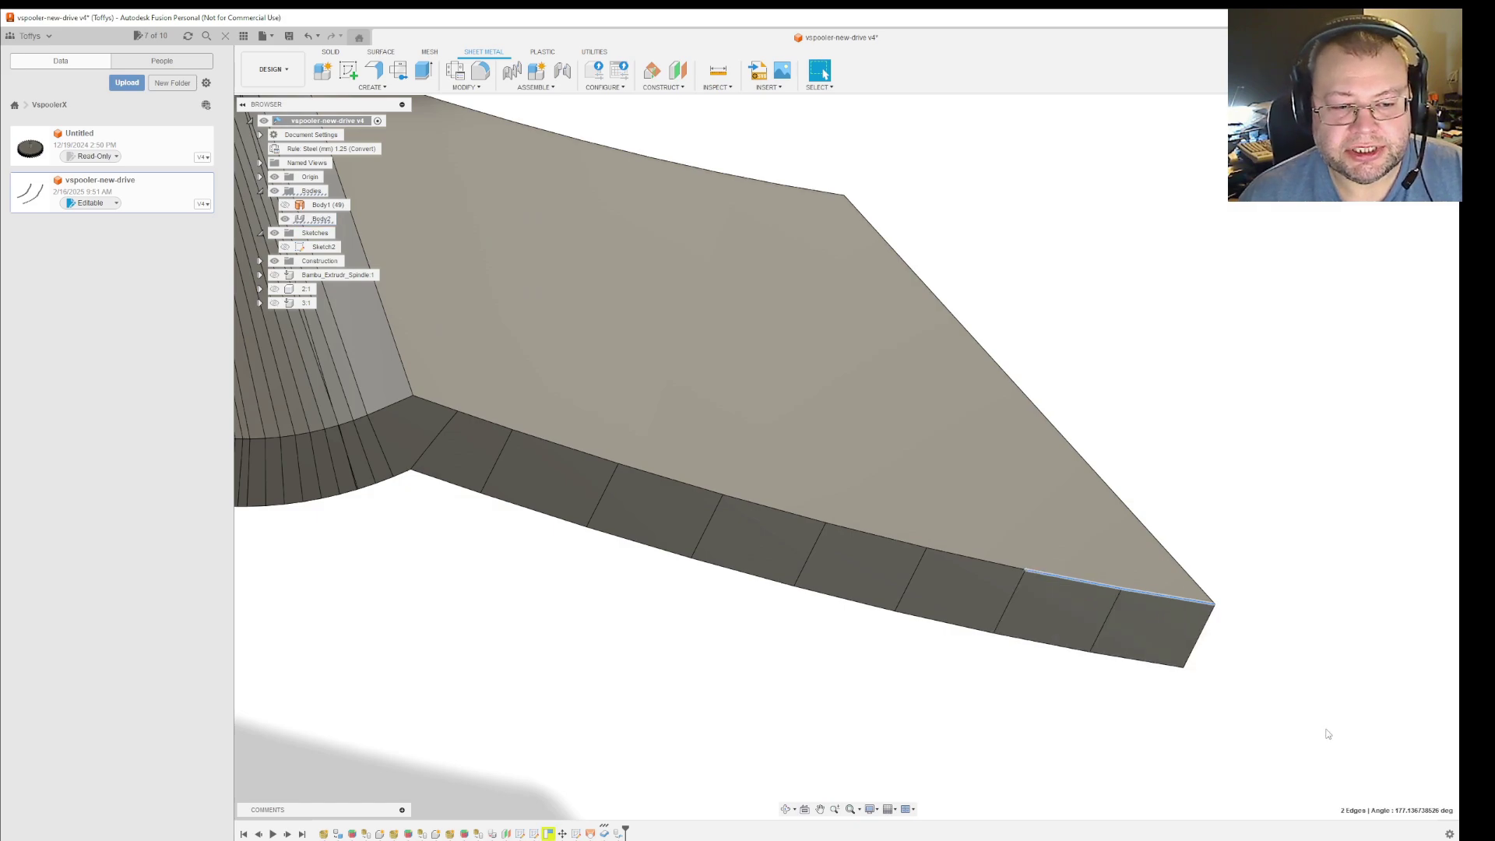
scroll(1246, 747, "down", 5)
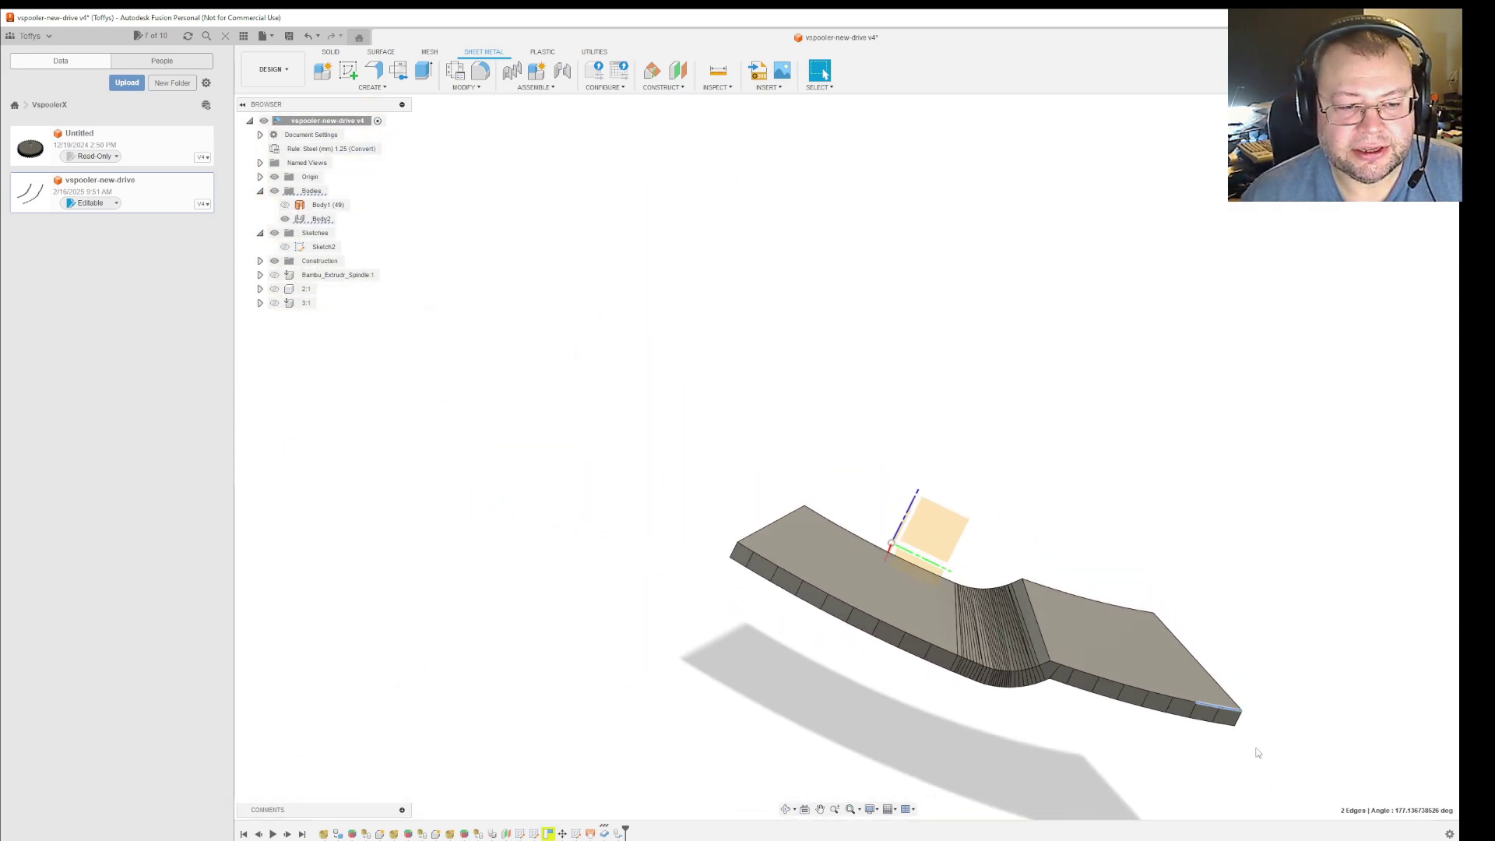
left_click(1189, 703, "shift")
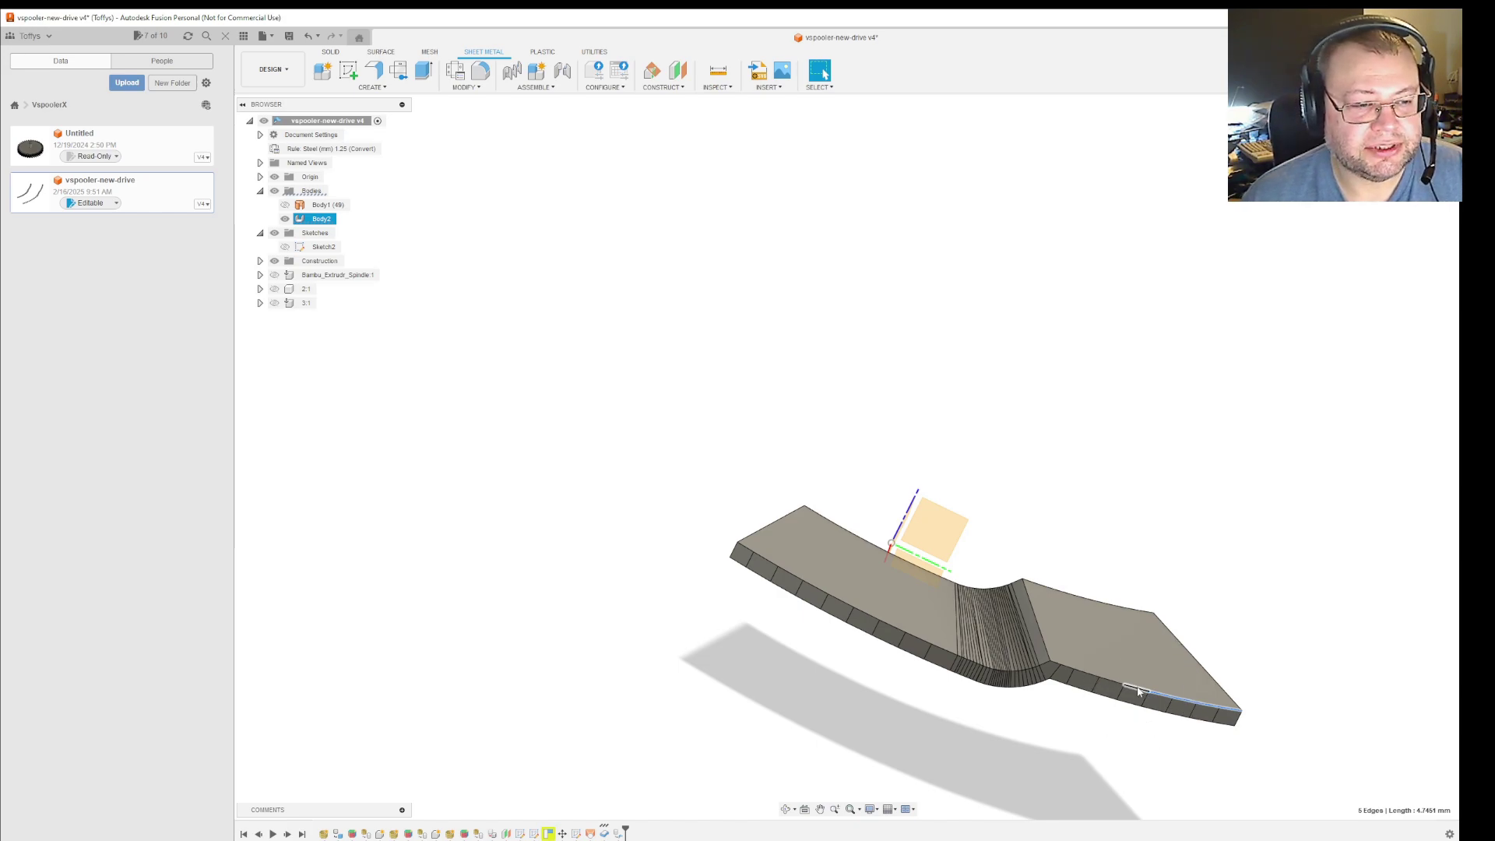
scroll(1144, 692, "up", 6)
left_click(1099, 660, "shift")
left_click(1009, 631, "shift")
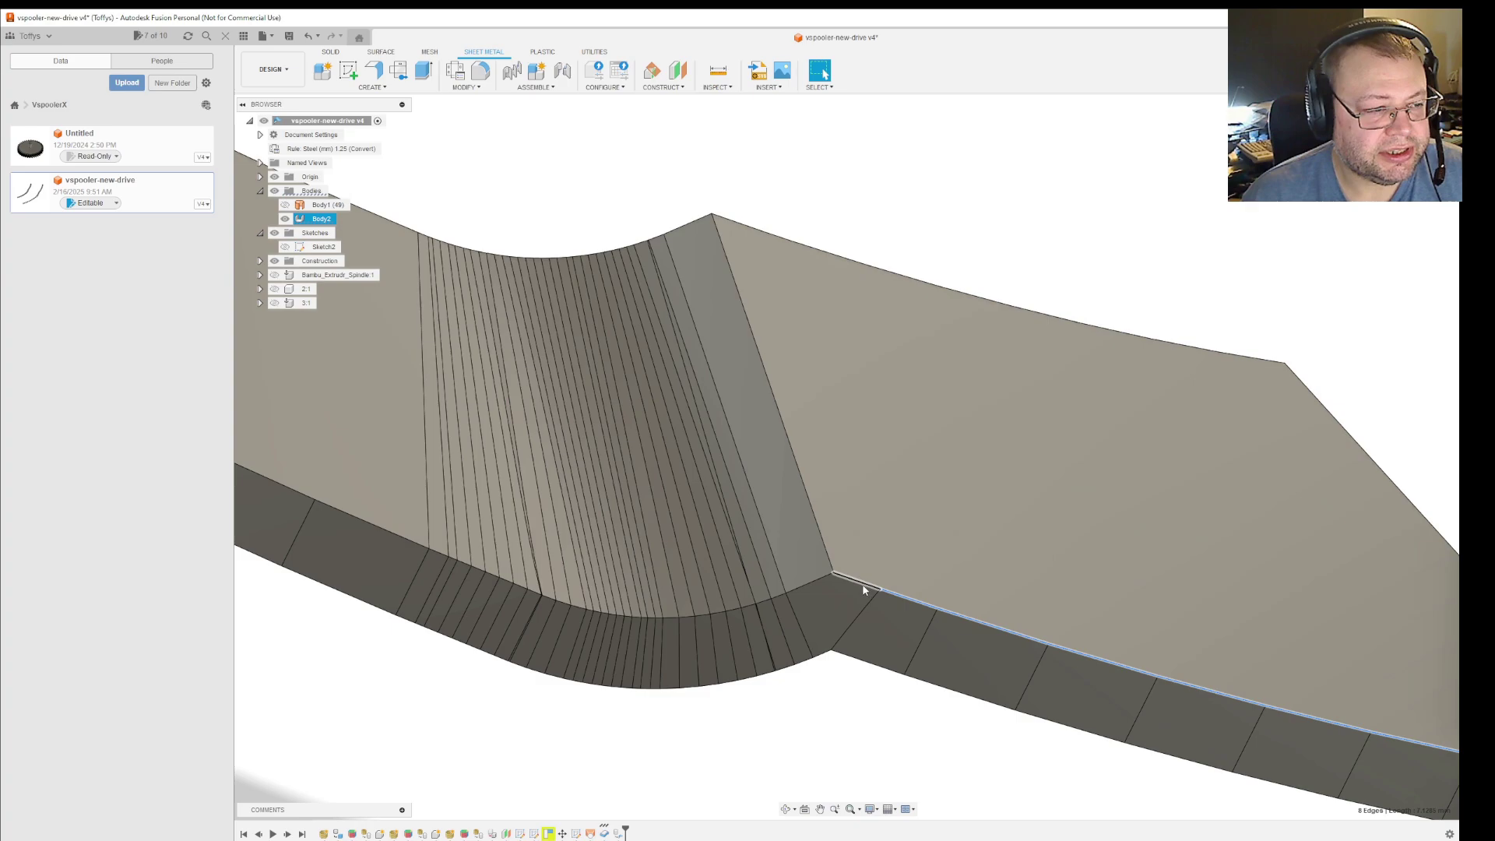
Extend the selection along the lower curved edge to 17 edges, about 8.7 mm
left_click(819, 579, "shift")
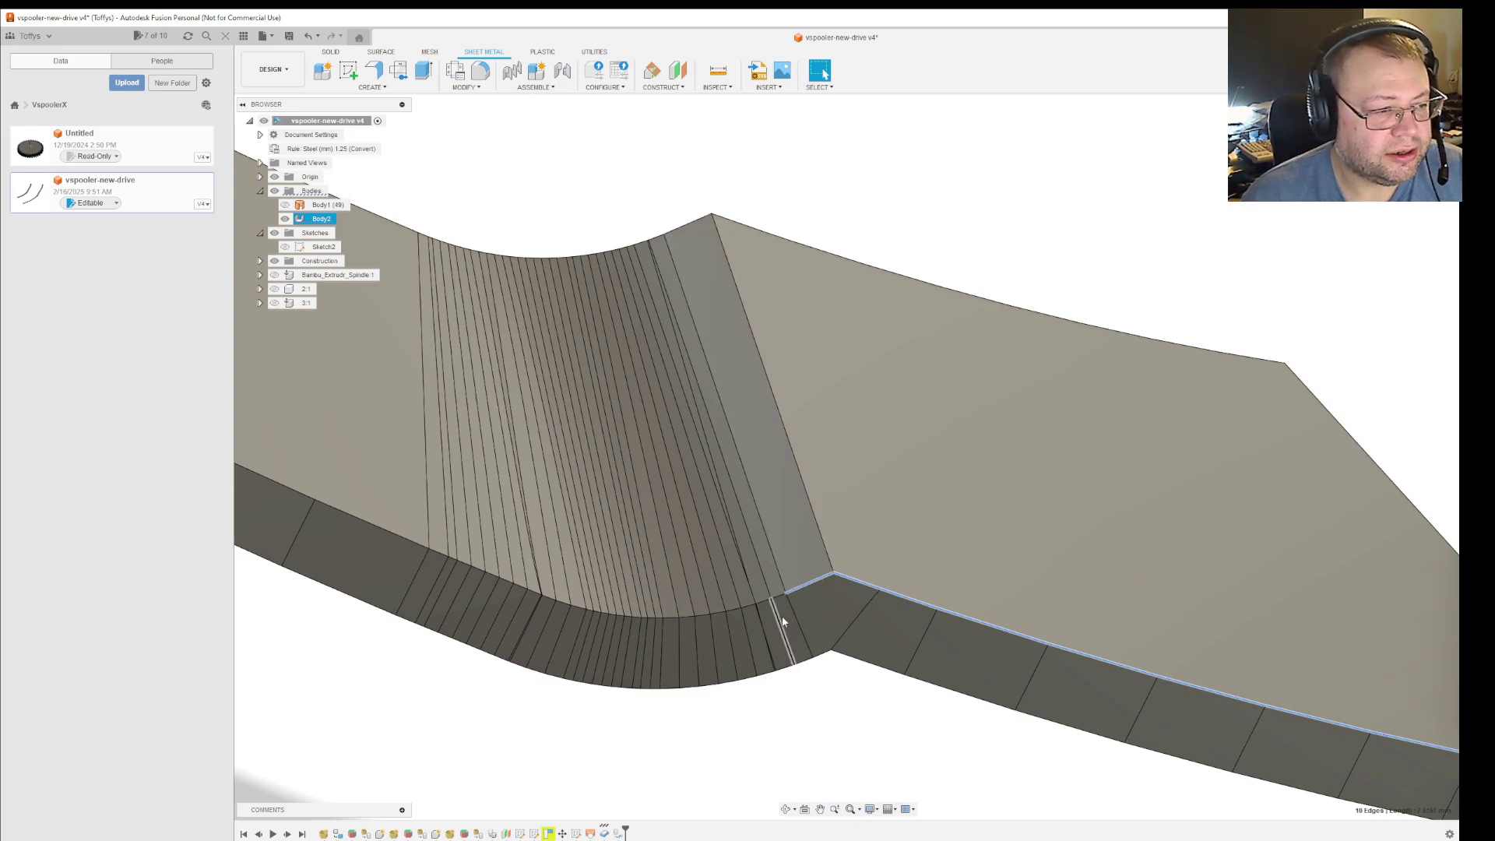
scroll(778, 599, "up", 5)
left_click(770, 575, "shift")
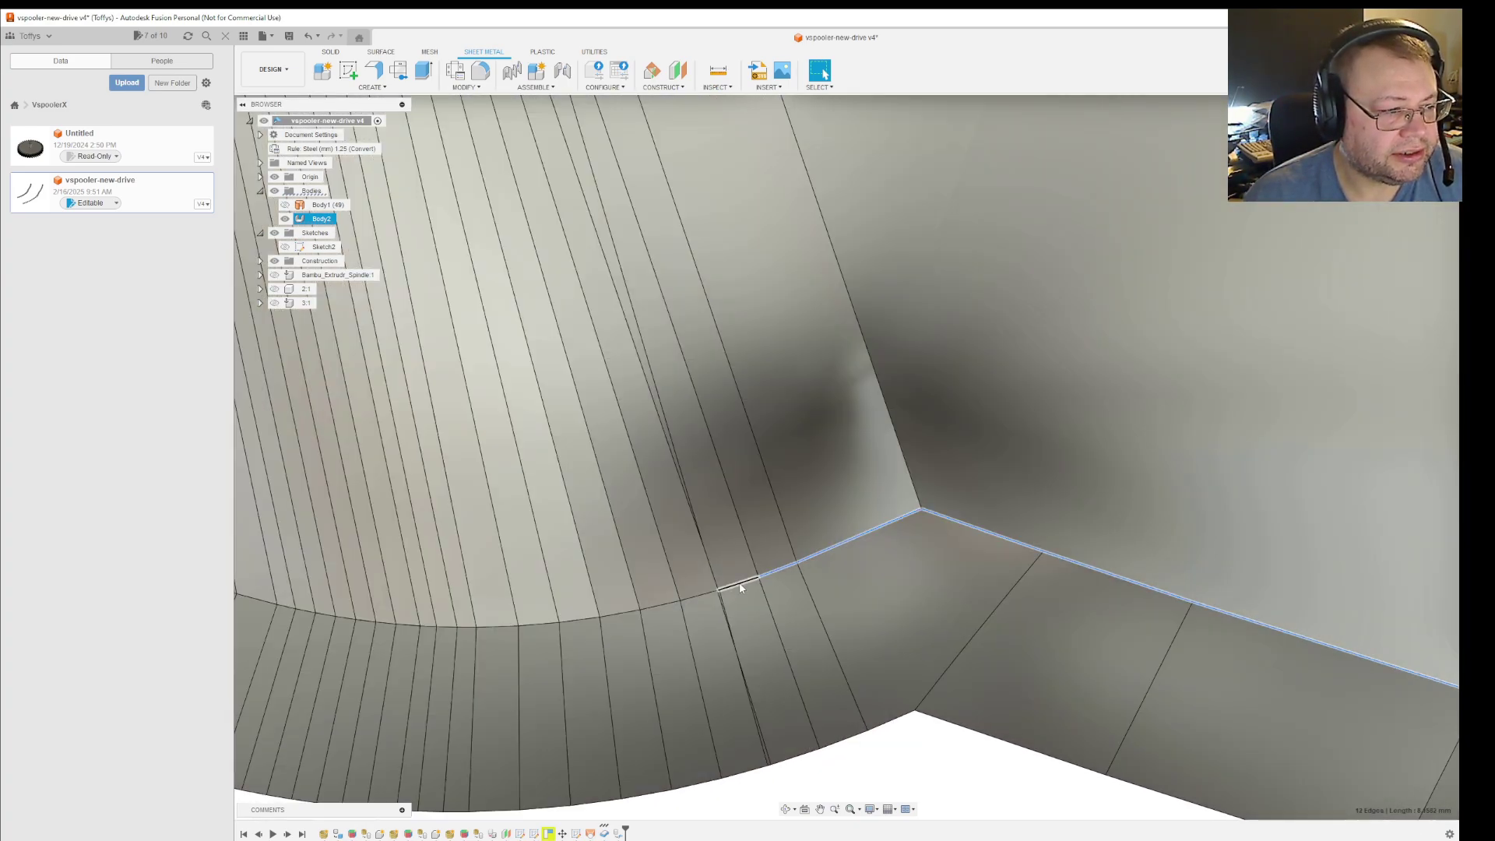
scroll(736, 587, "up", 6)
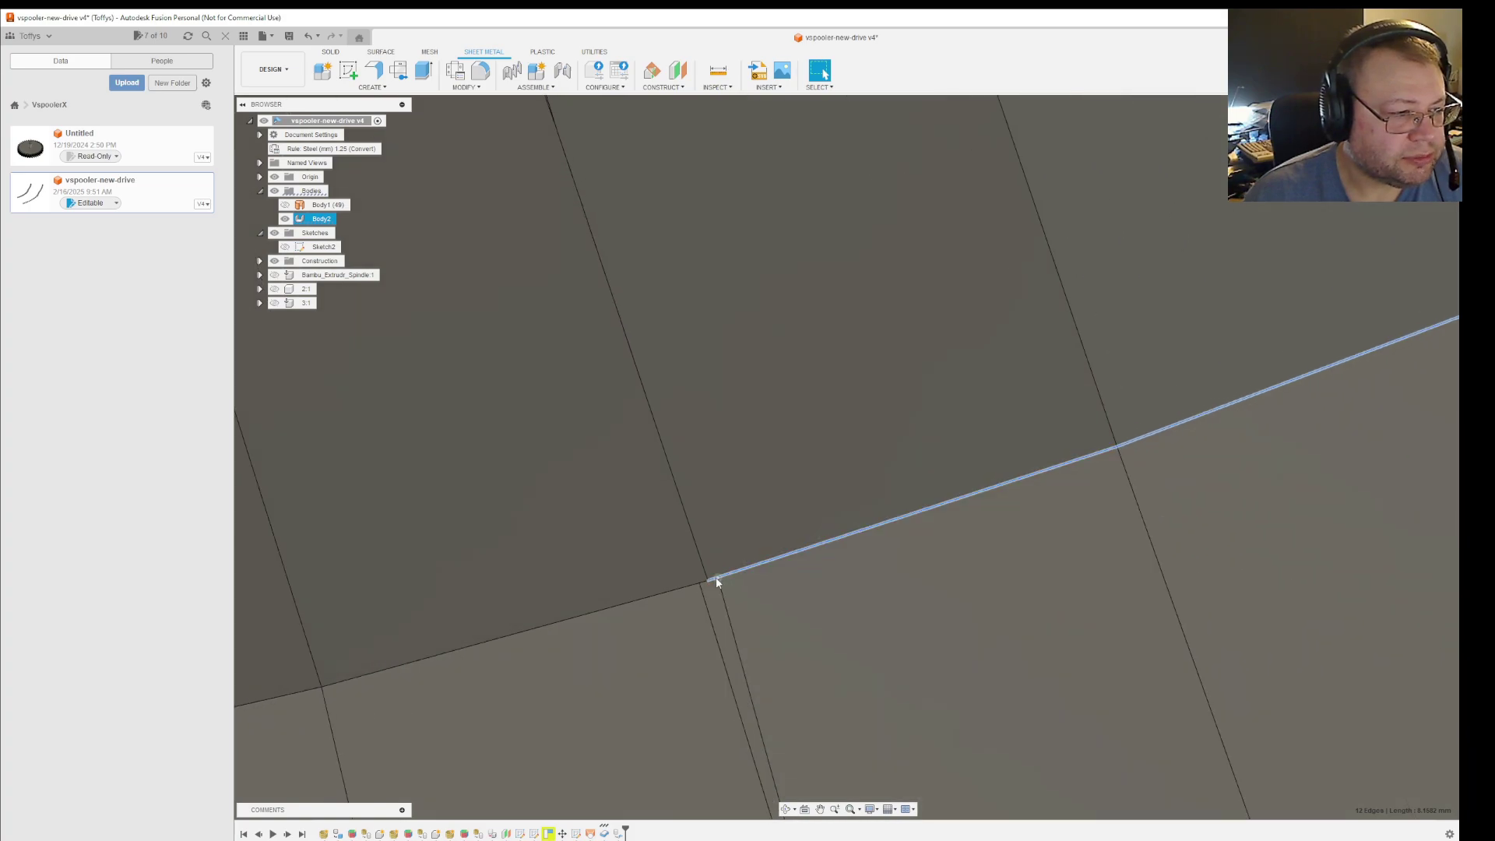
scroll(717, 666, "down", 5)
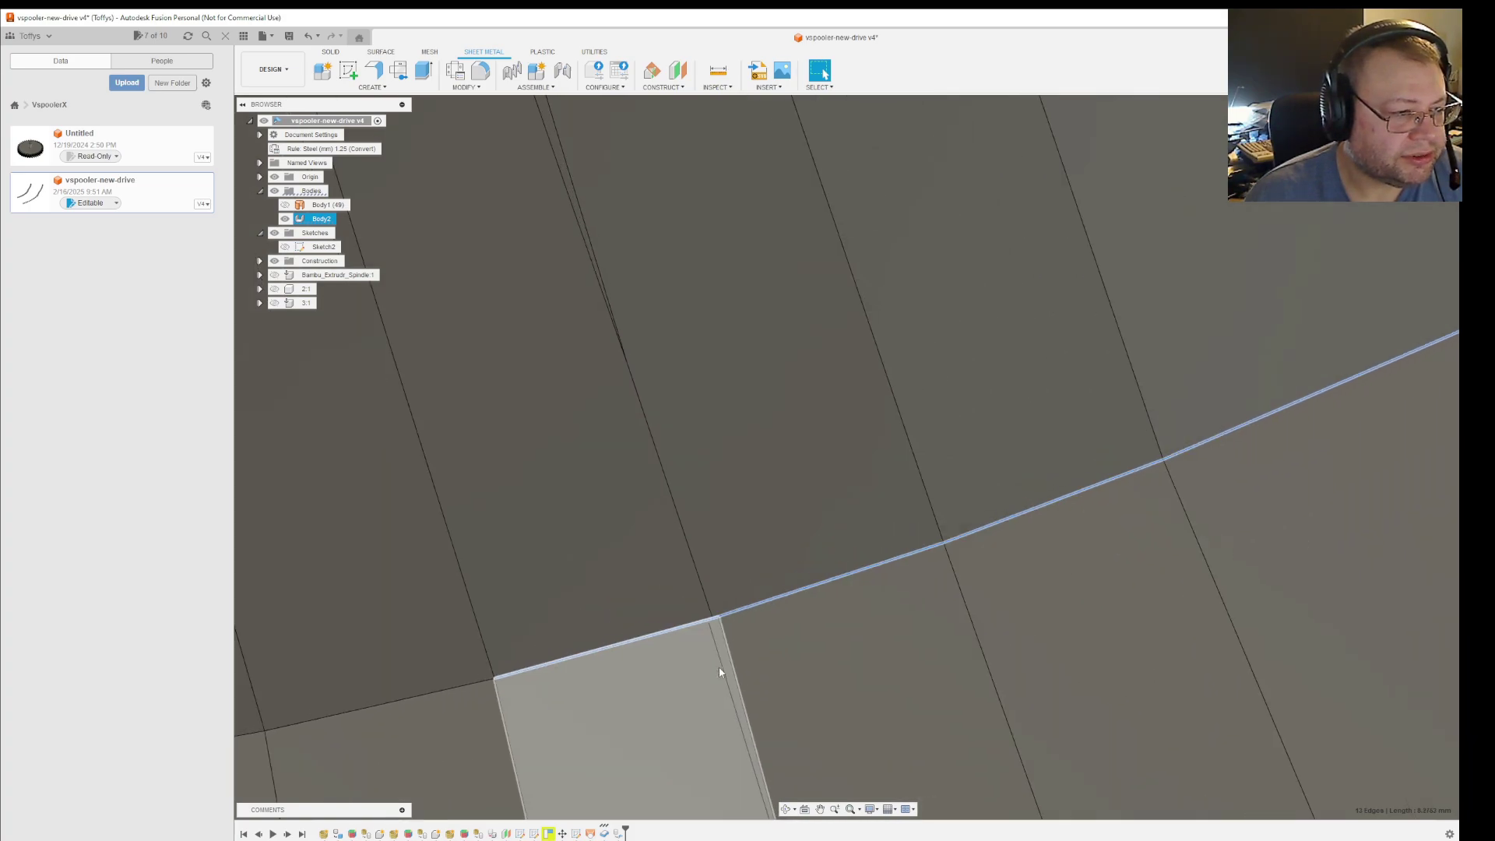
left_click(613, 694)
left_click(521, 711)
left_click(433, 722)
left_click(348, 737)
scroll(468, 767, "down", 8)
Add the side-edge segments leftward along the curve up to the bend
scroll(468, 767, "down", 2)
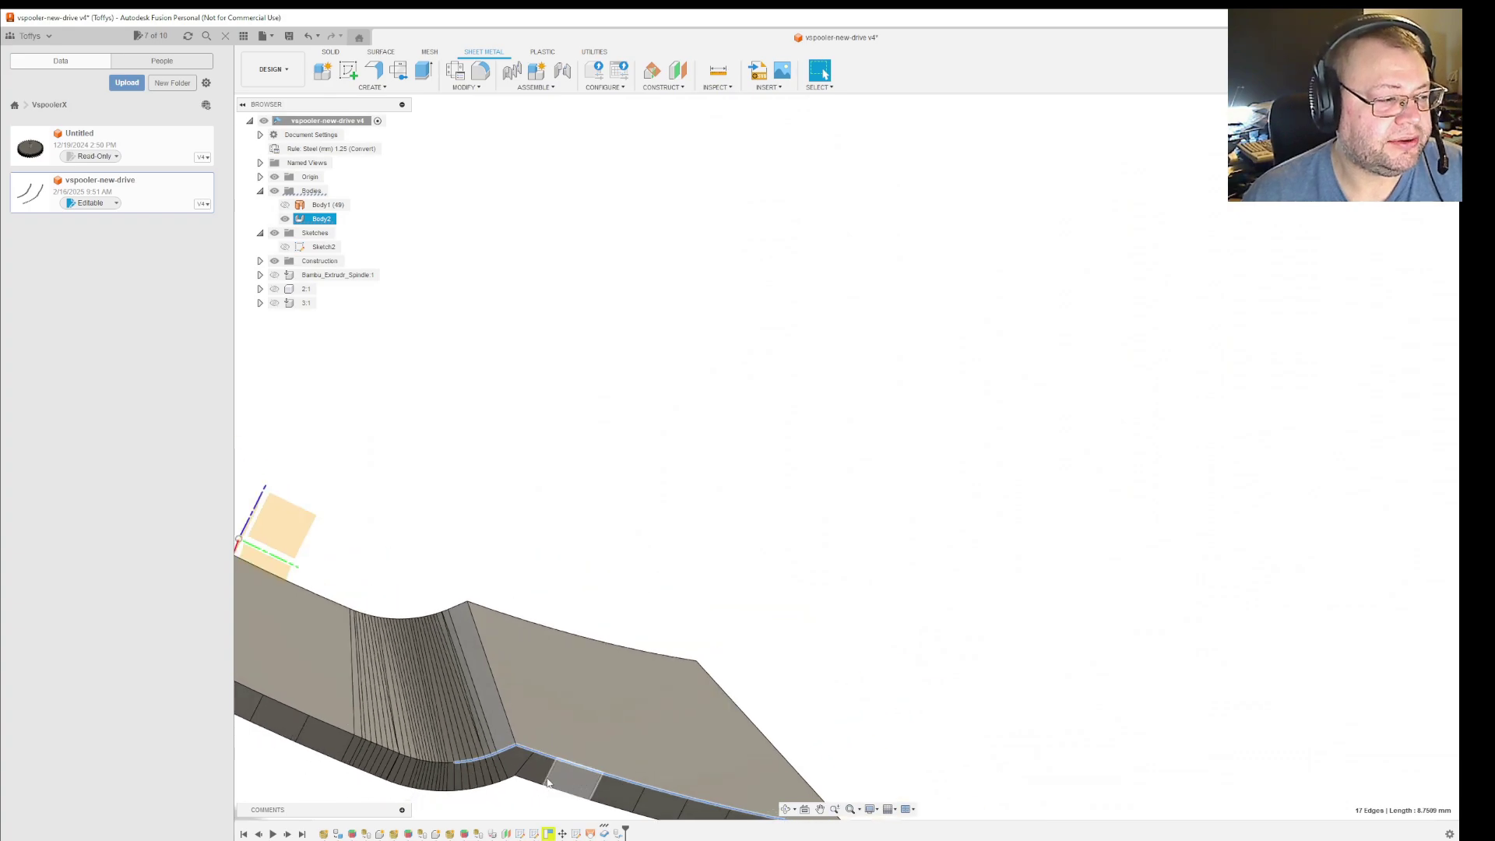
middle_click_drag(468, 768, 1034, 700)
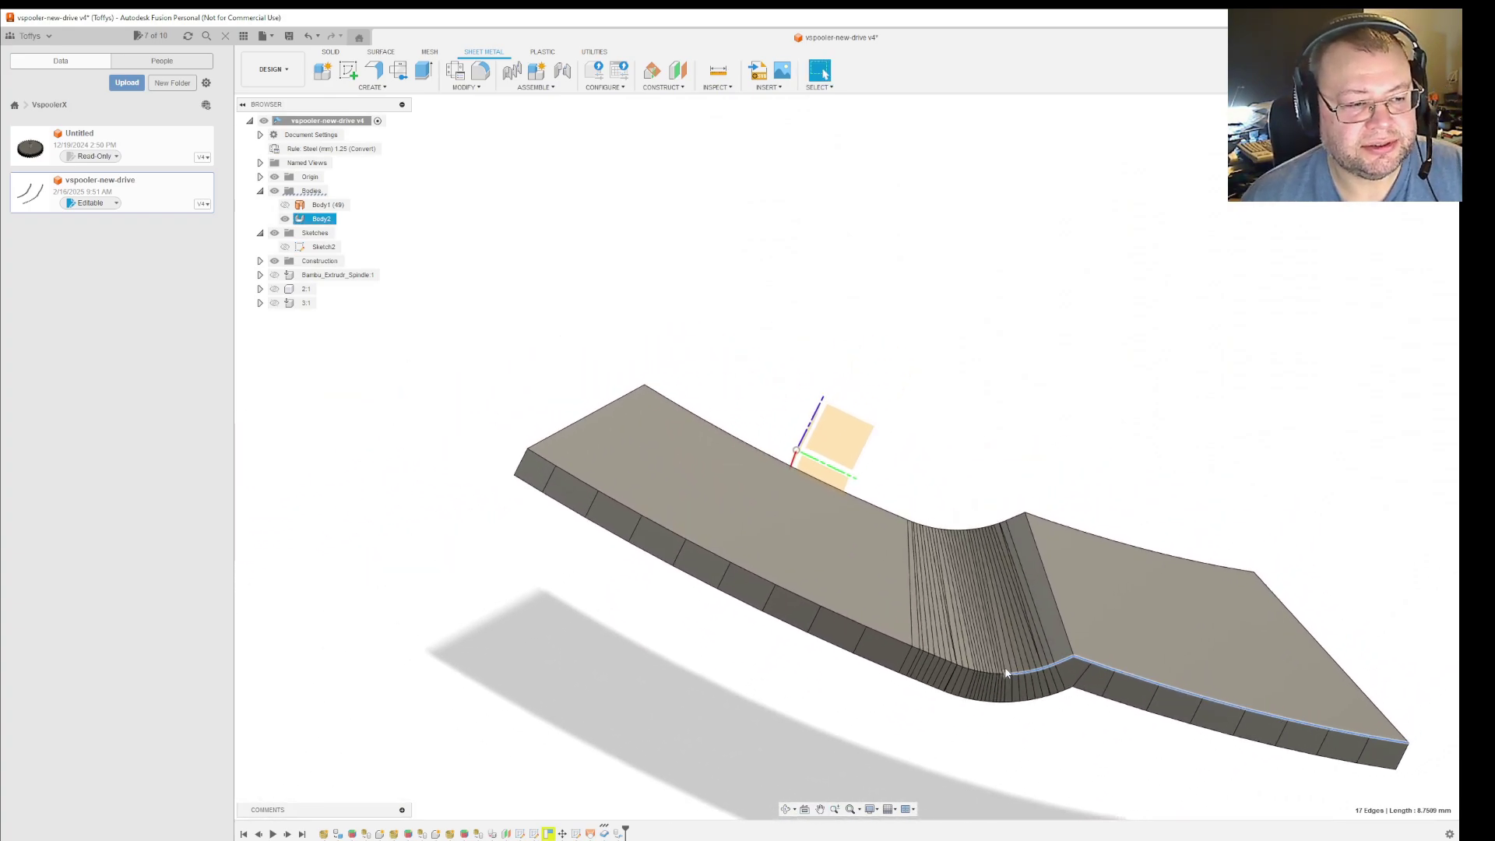
scroll(1036, 697, "up", 10)
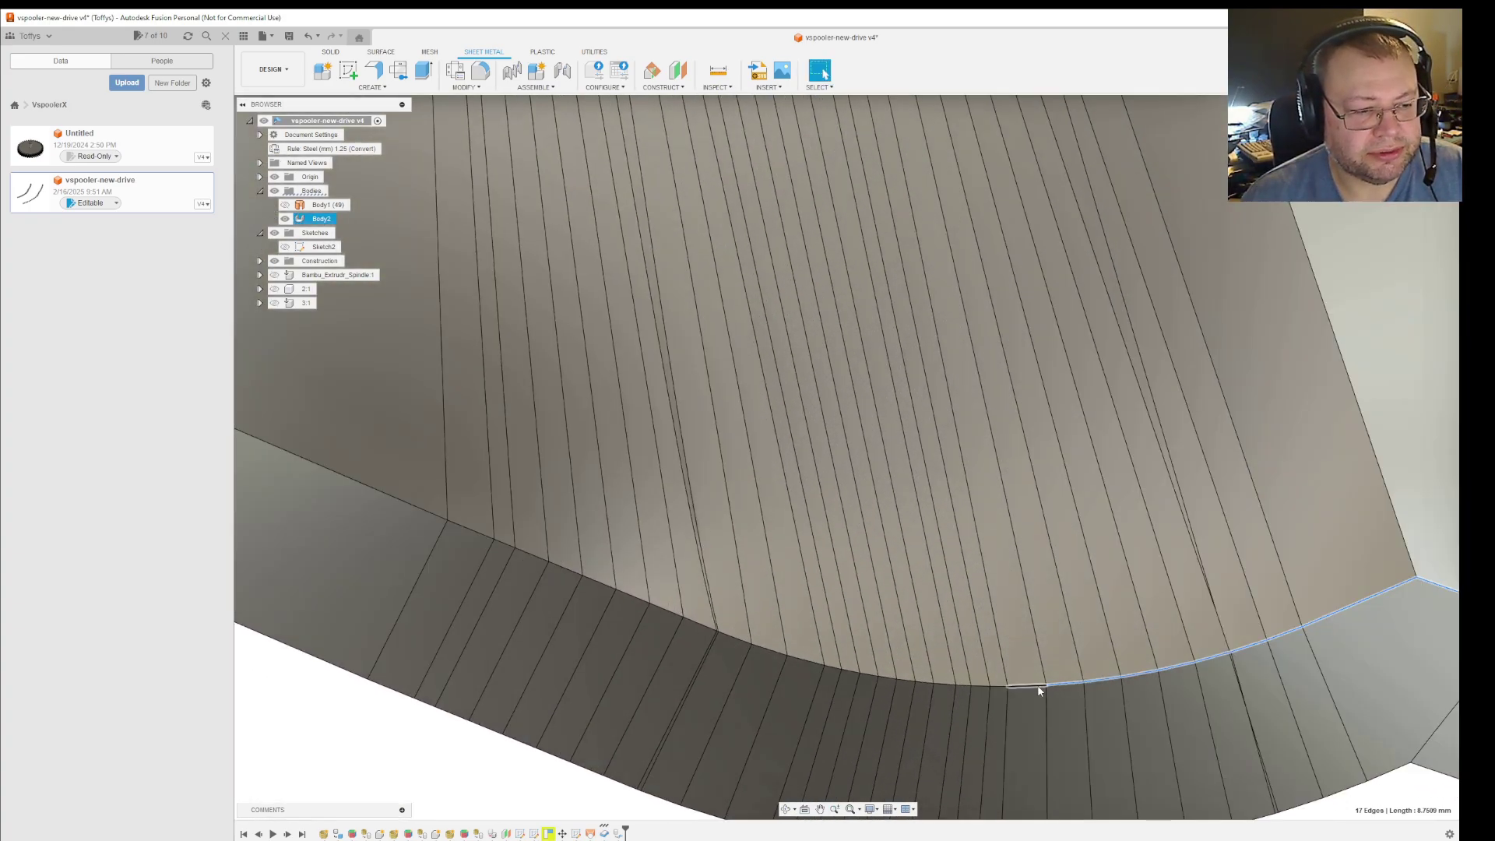
left_click(1001, 688)
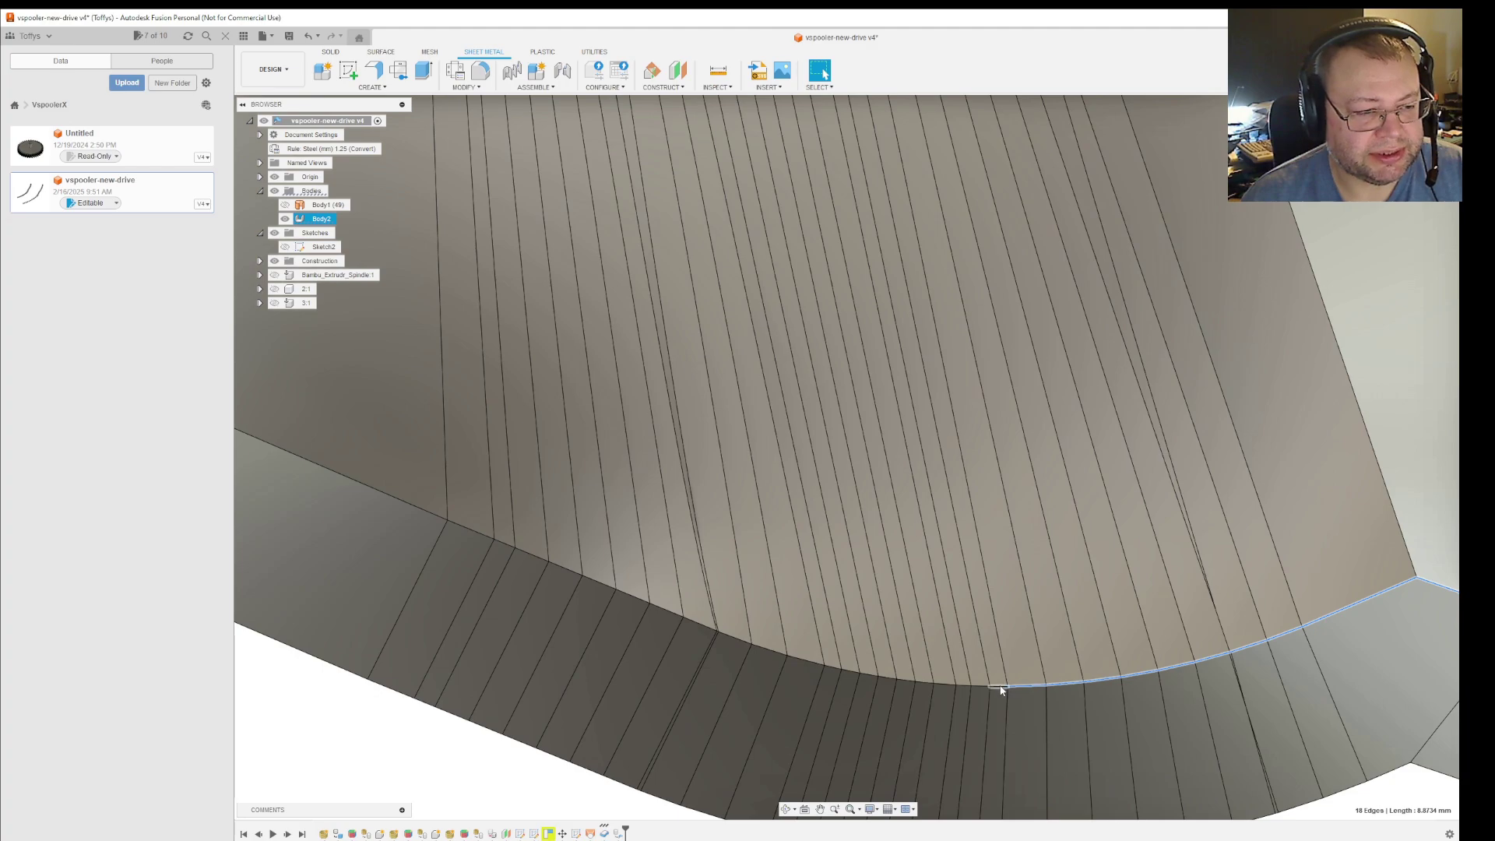
left_click(947, 684)
scroll(946, 685, "up", 3)
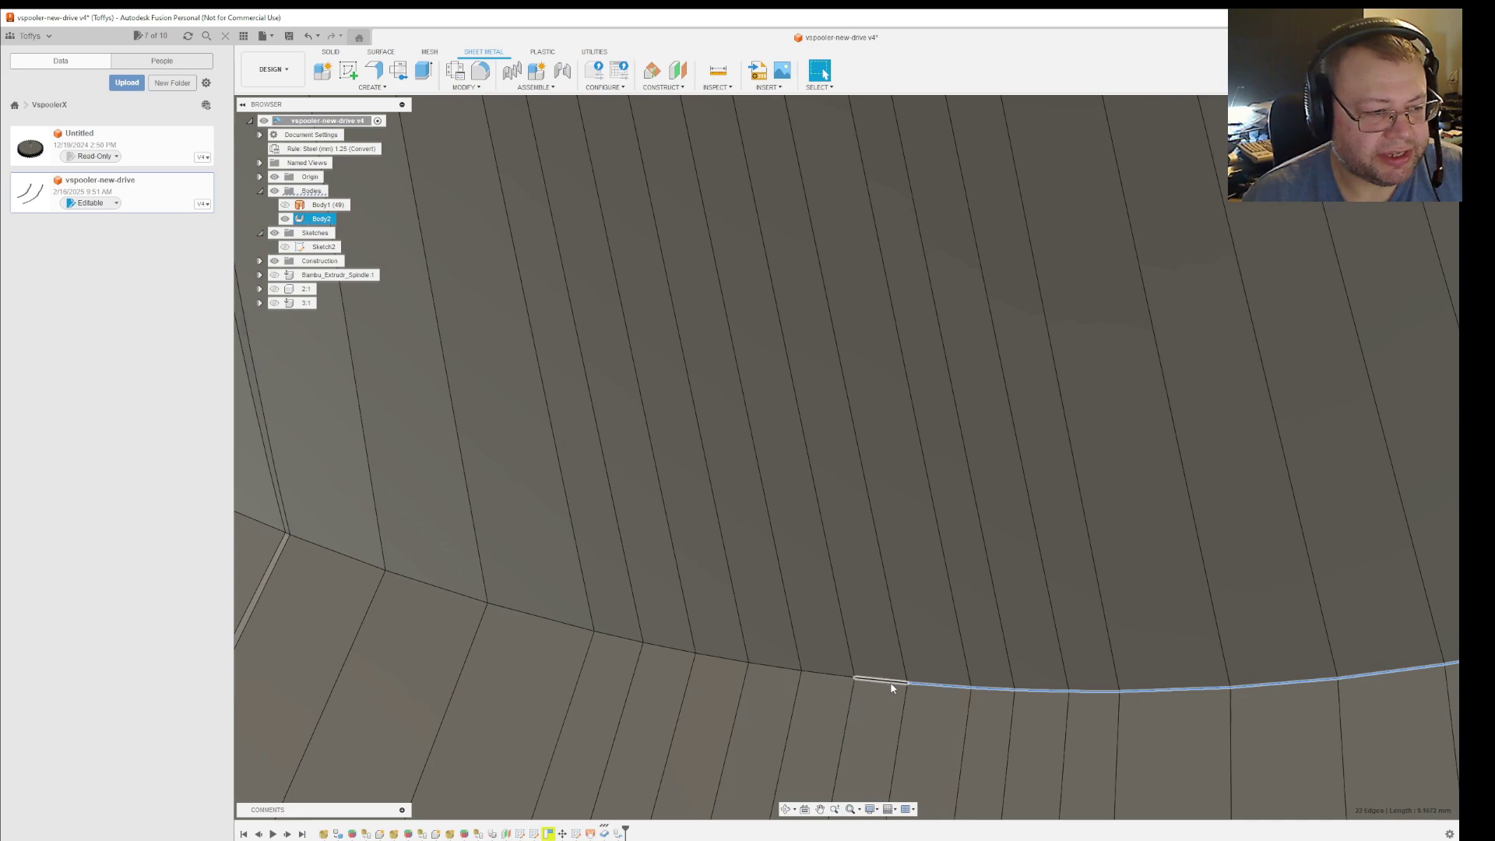
left_click(892, 685)
left_click(785, 673)
left_click(730, 659)
left_click(681, 653)
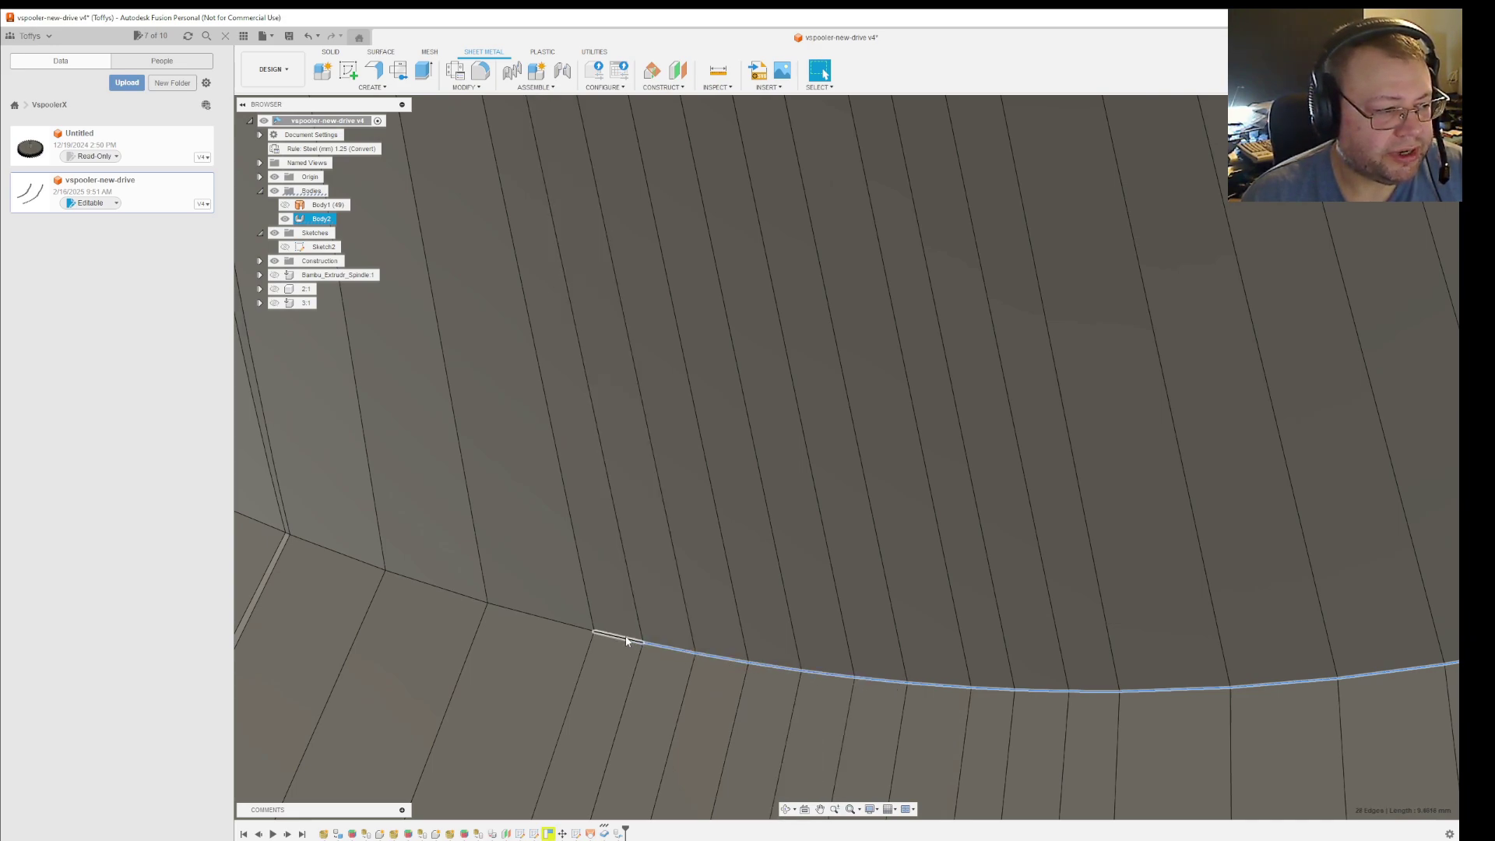
left_click(623, 639)
left_click(501, 605)
left_click(474, 601)
Add the edges at the bend and the first ones running up-left from it
scroll(577, 651, "down", 5)
scroll(701, 741, "down", 1)
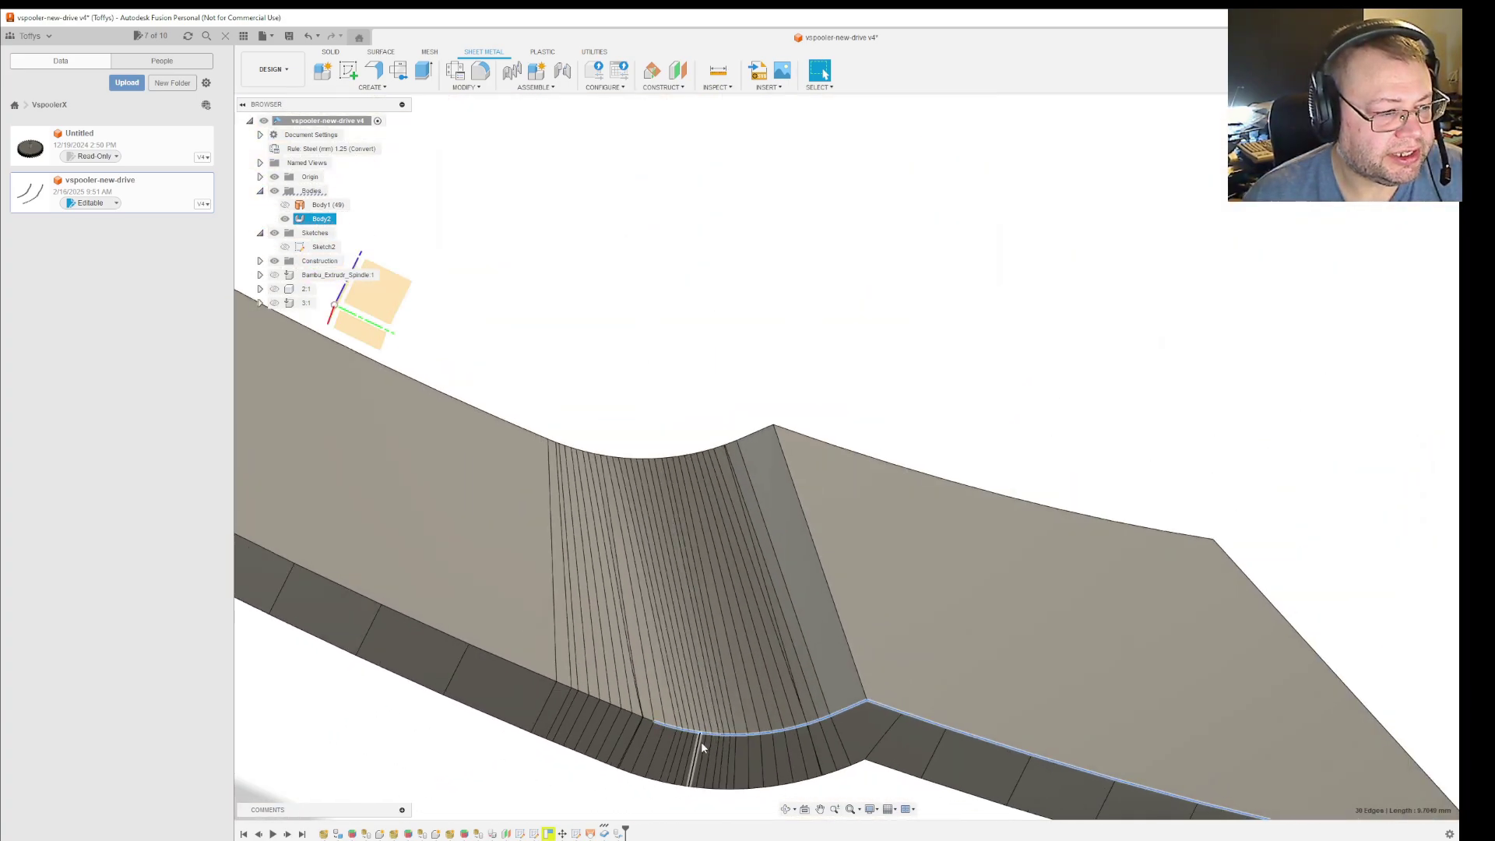
mouse_move(701, 741)
middle_mouse_down()
mouse_move(958, 732)
mouse_move(981, 718)
mouse_move(978, 695)
mouse_move(992, 707)
middle_mouse_up()
scroll(981, 718, "up", 5)
left_click(974, 699)
scroll(954, 689, "up", 4)
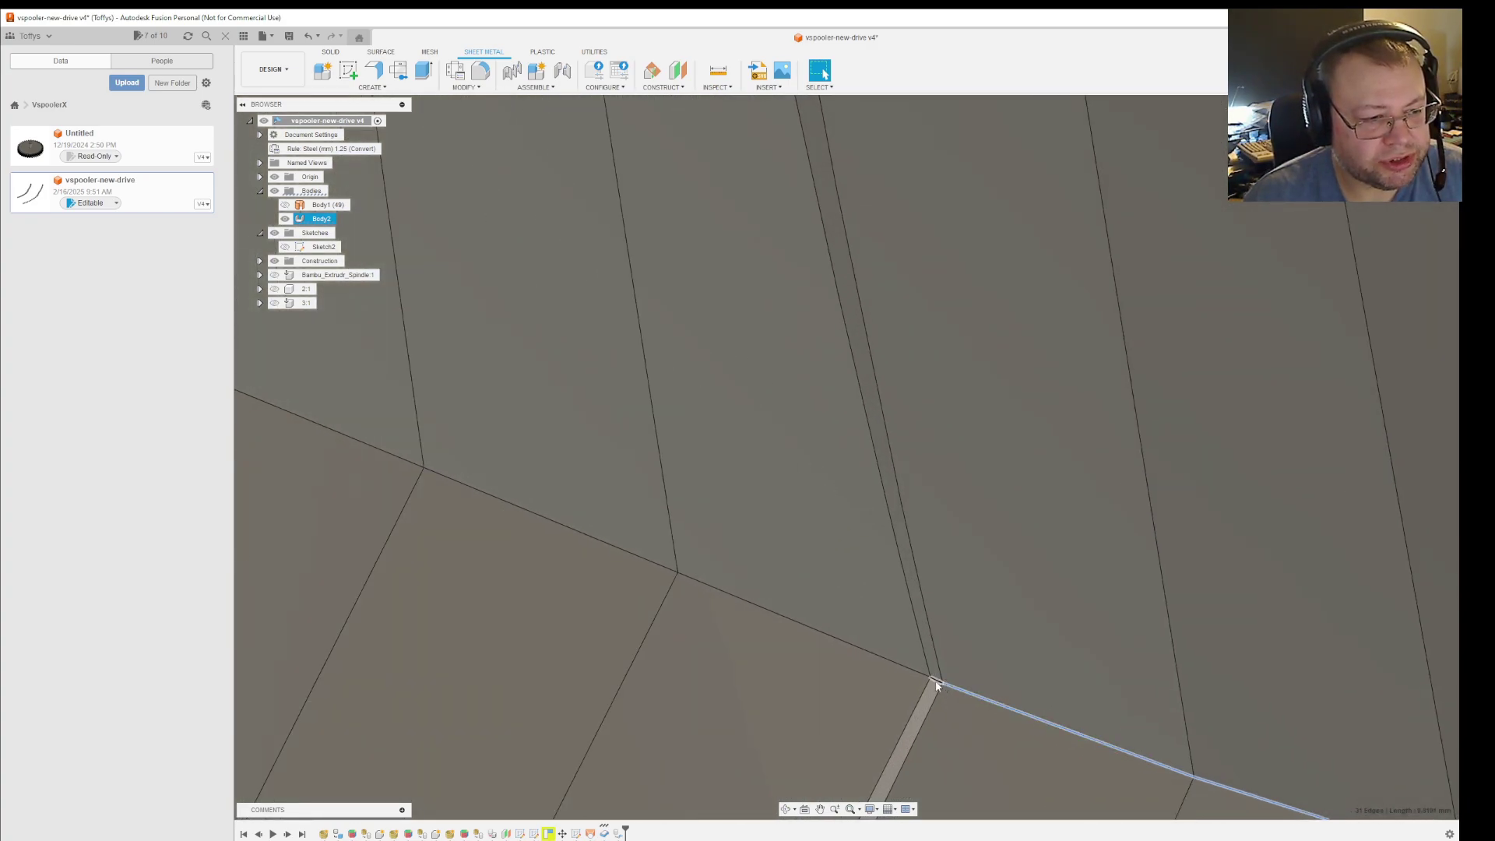
left_click(888, 659)
left_click(441, 477)
scroll(455, 492, "down", 3)
scroll(693, 681, "down", 5)
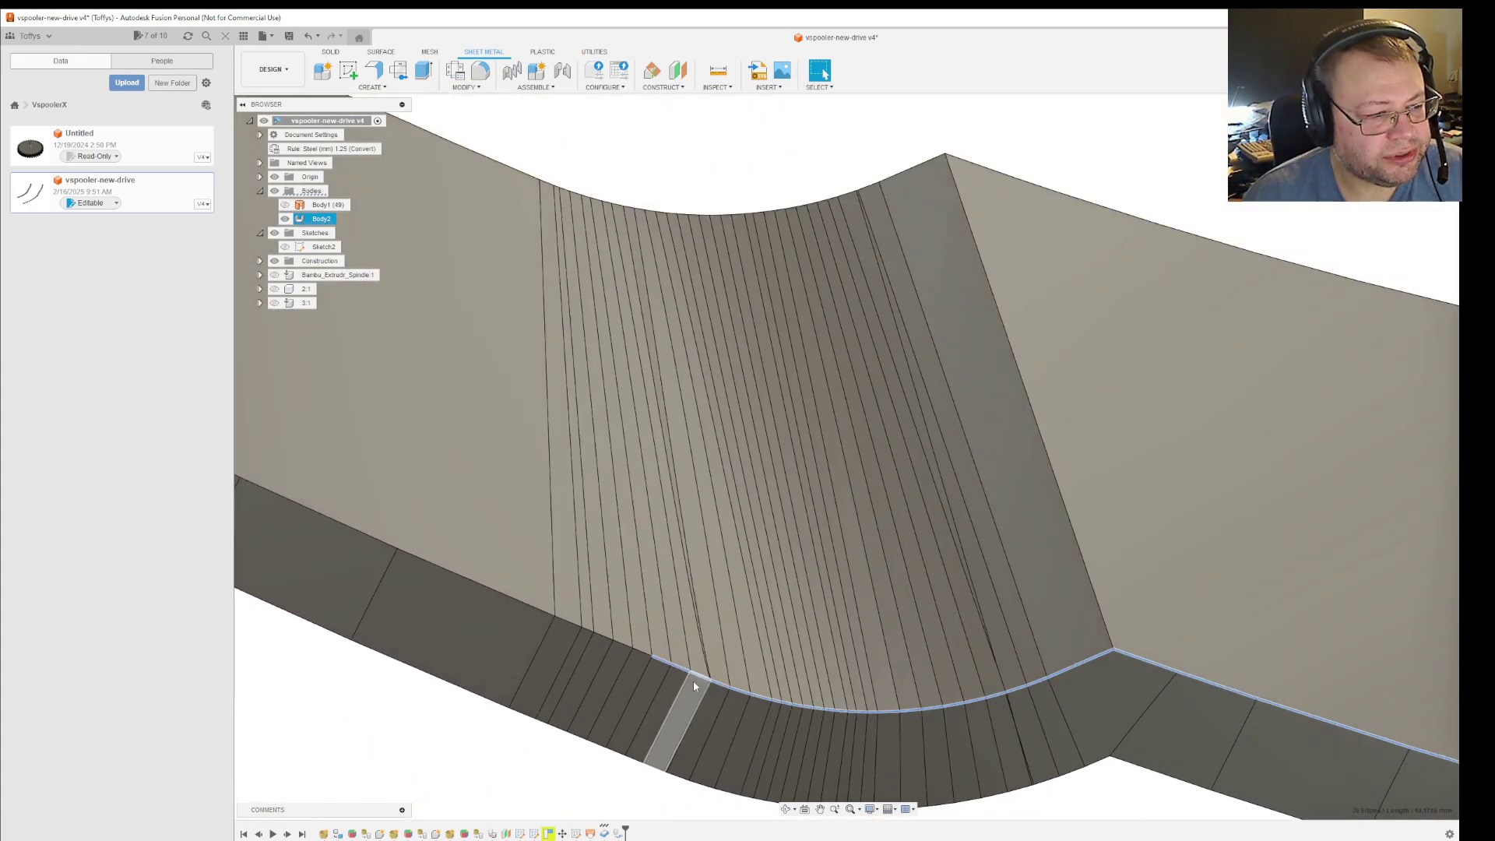
scroll(642, 660, "up", 5)
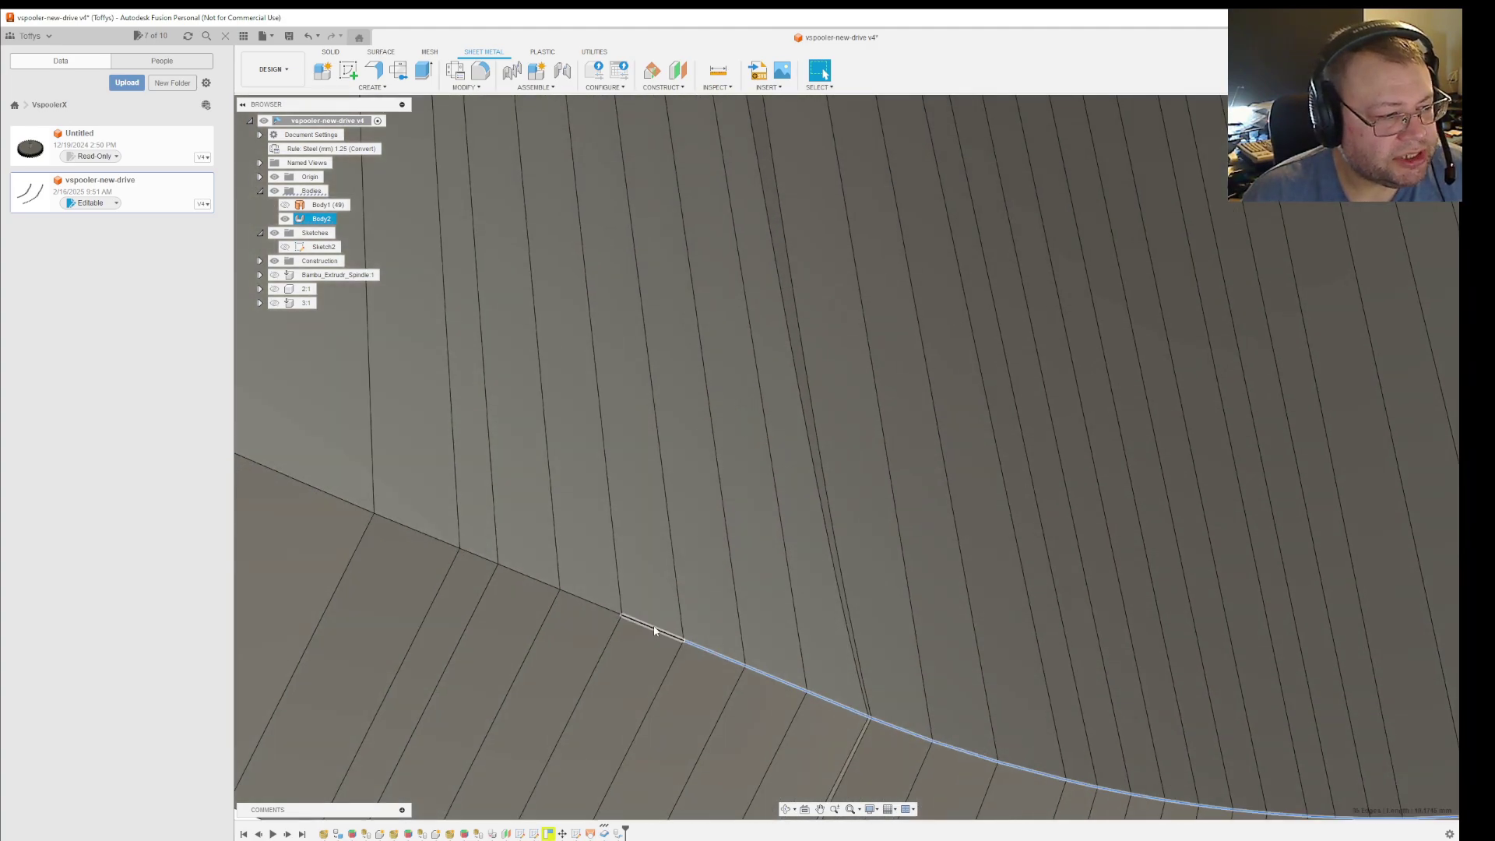
Chain the remaining side edges to the left end, totalling 49 edges, 18.9917 mm
left_click(643, 626)
left_click(572, 596)
left_click(535, 579)
left_click(484, 557)
left_click(420, 532)
left_click(354, 507)
scroll(541, 651, "down", 5)
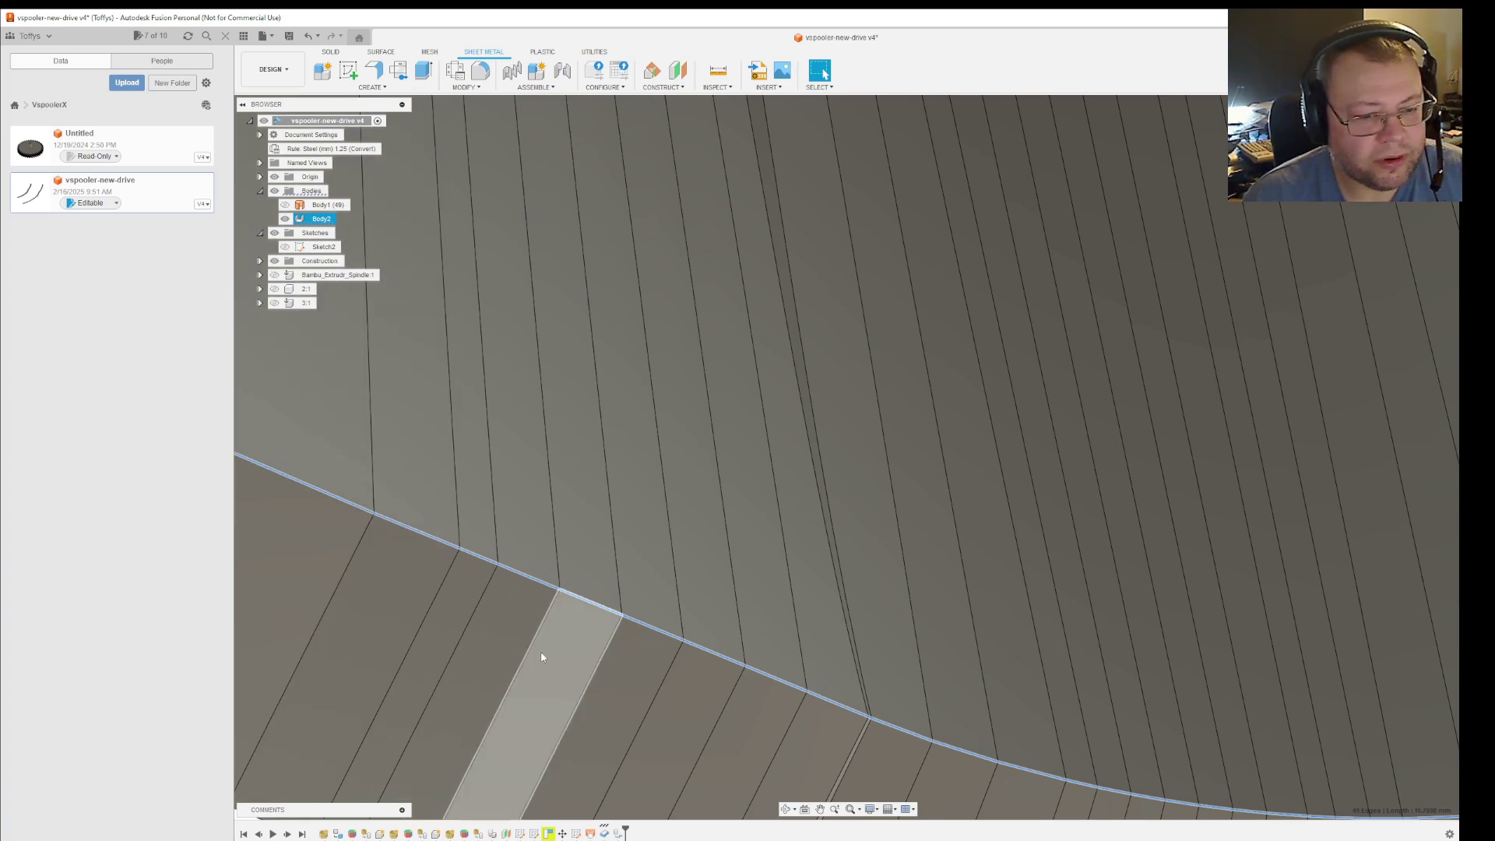
scroll(569, 682, "down", 5)
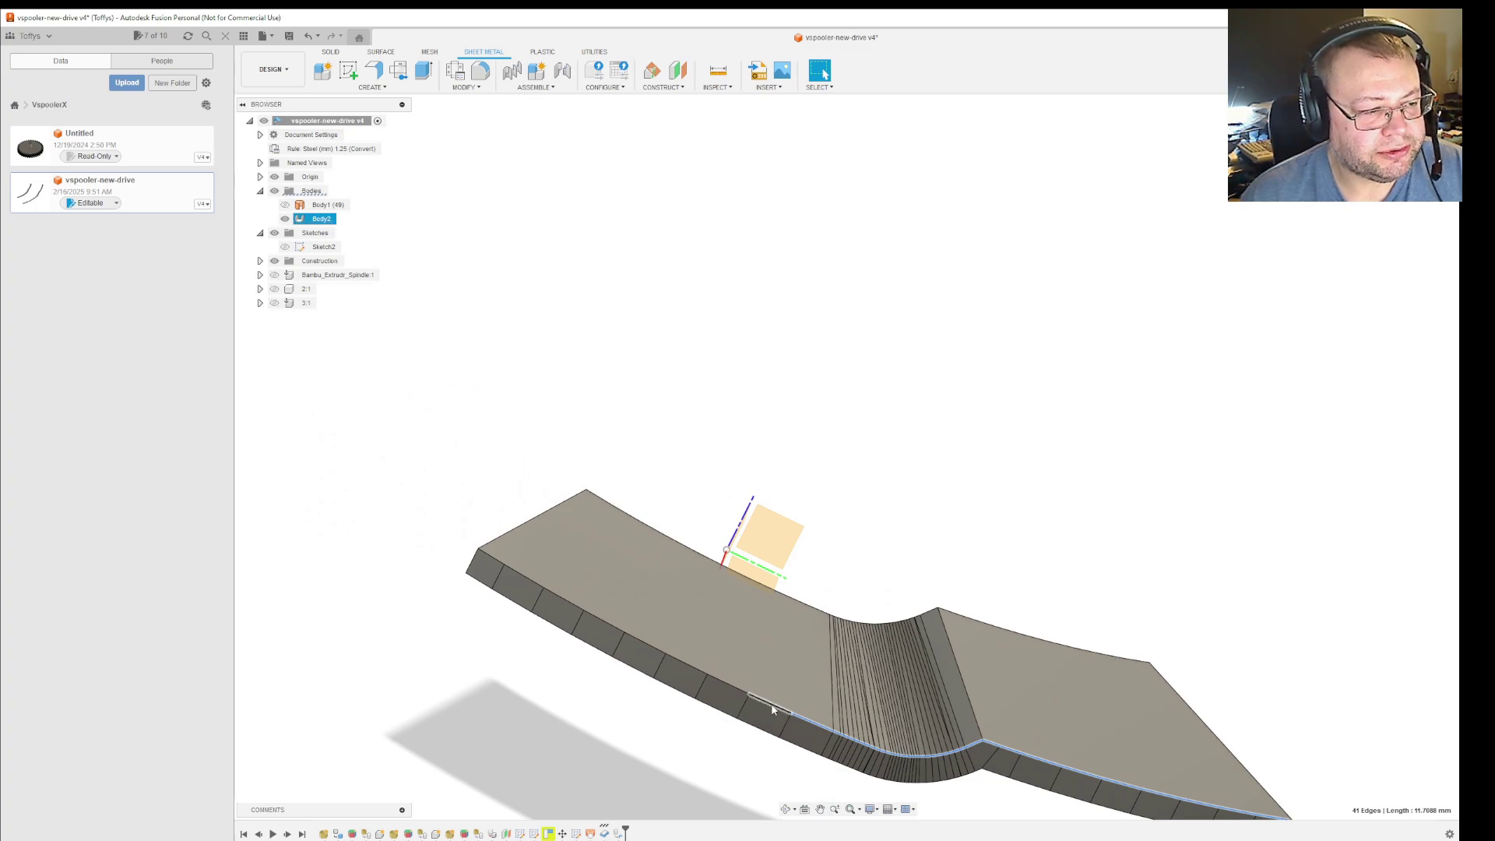
left_click(773, 708)
left_click(736, 690)
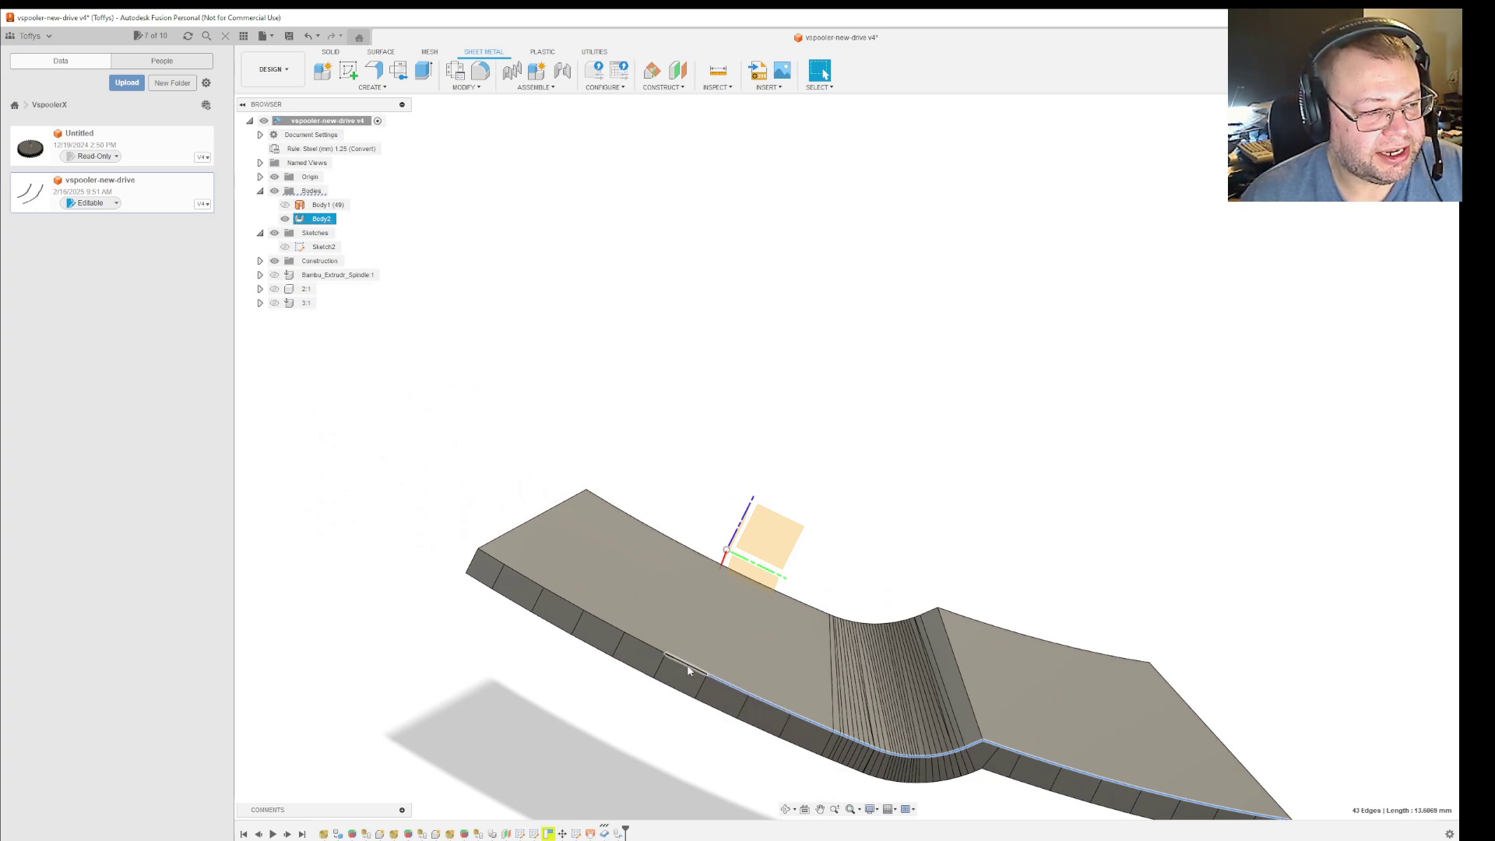
left_click(652, 650)
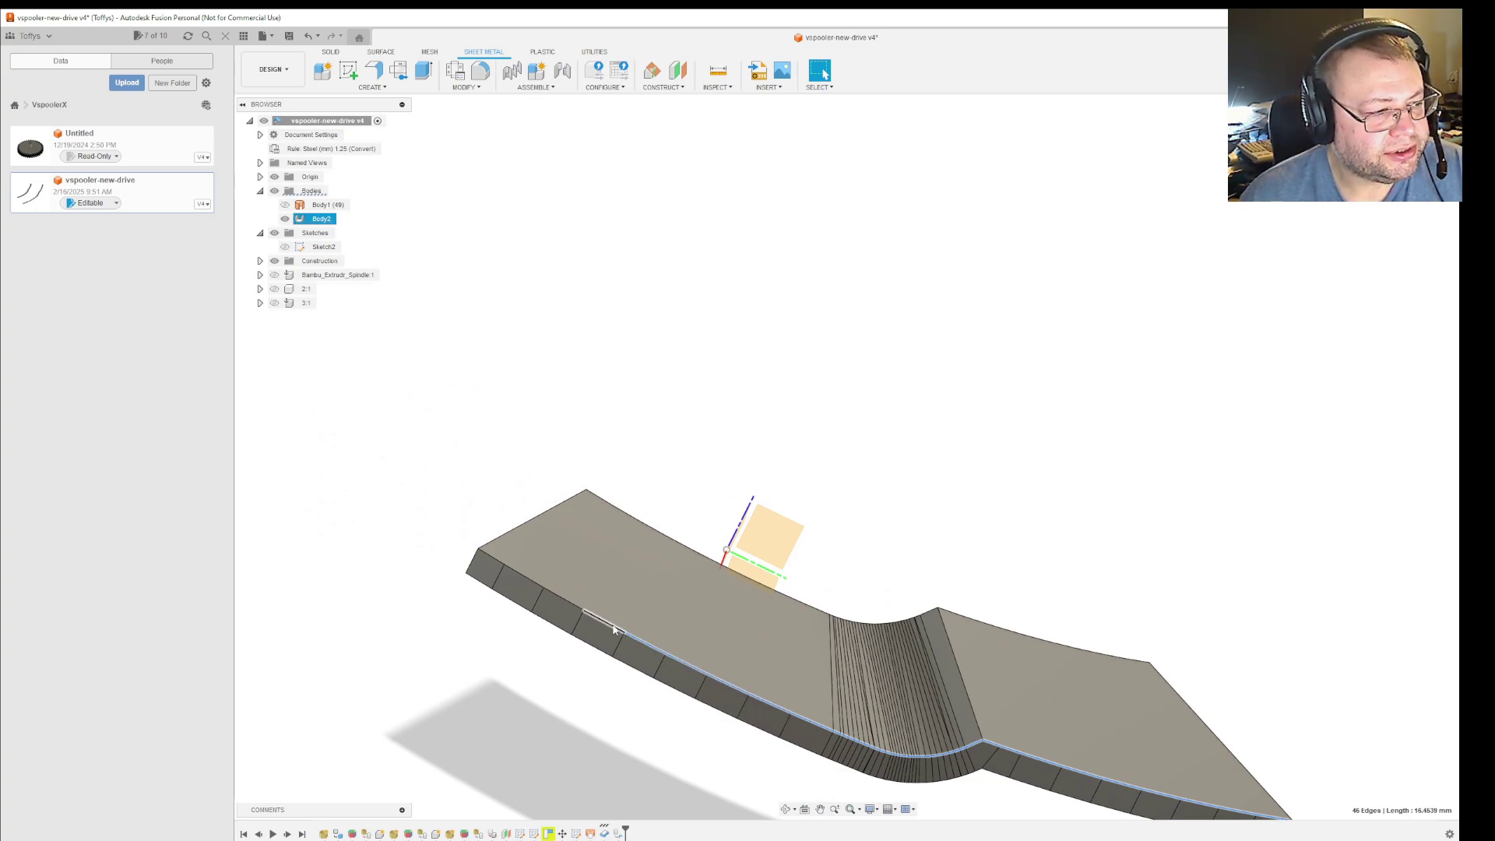
left_click(531, 583)
left_click(497, 560)
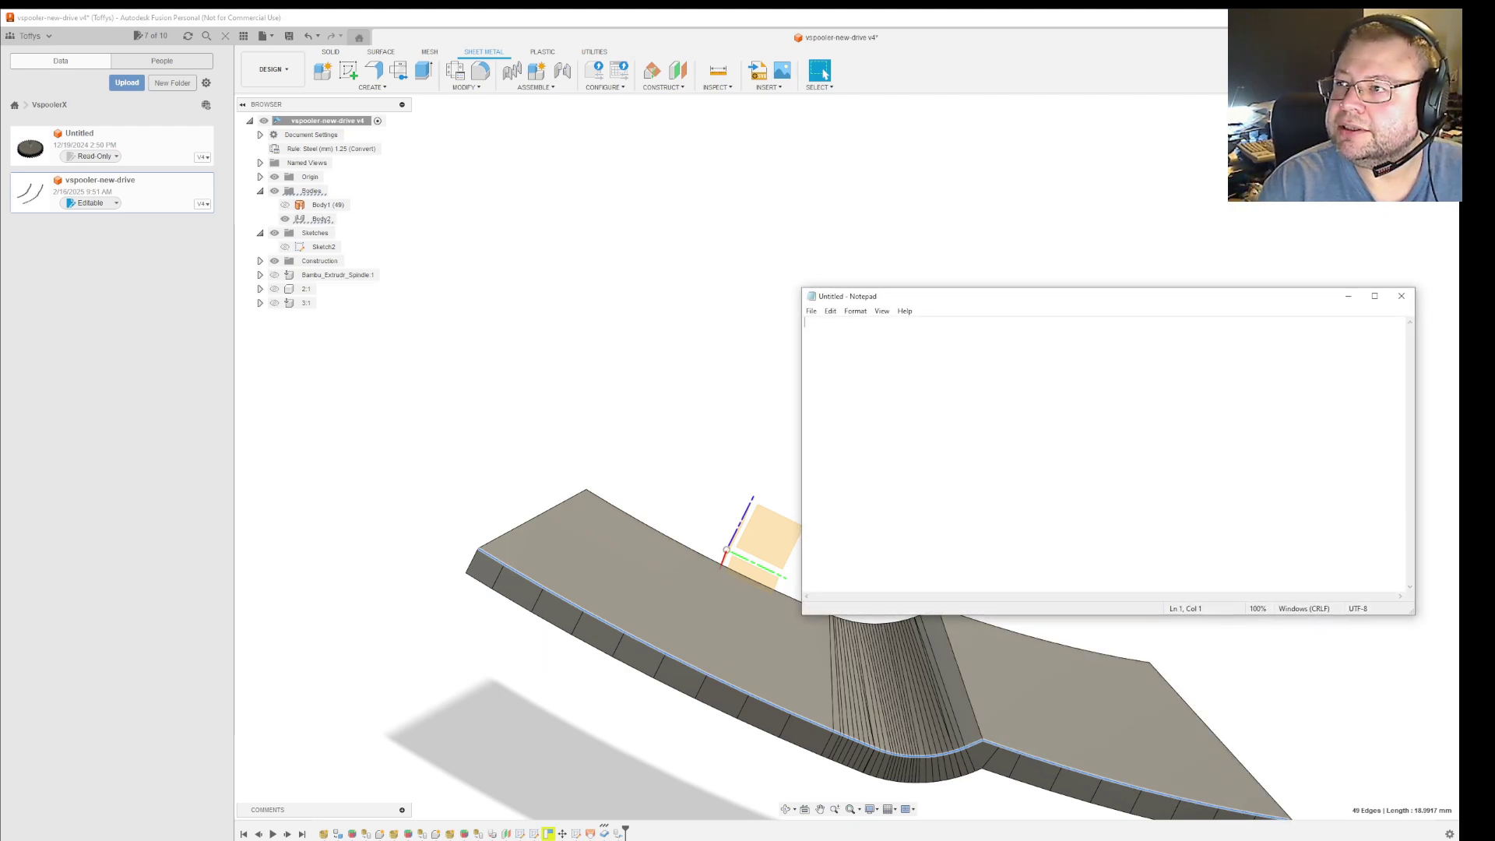
Record the 18.9917 mm arc length in Notepad and measure the 6.00 mm end edge
type("18.")
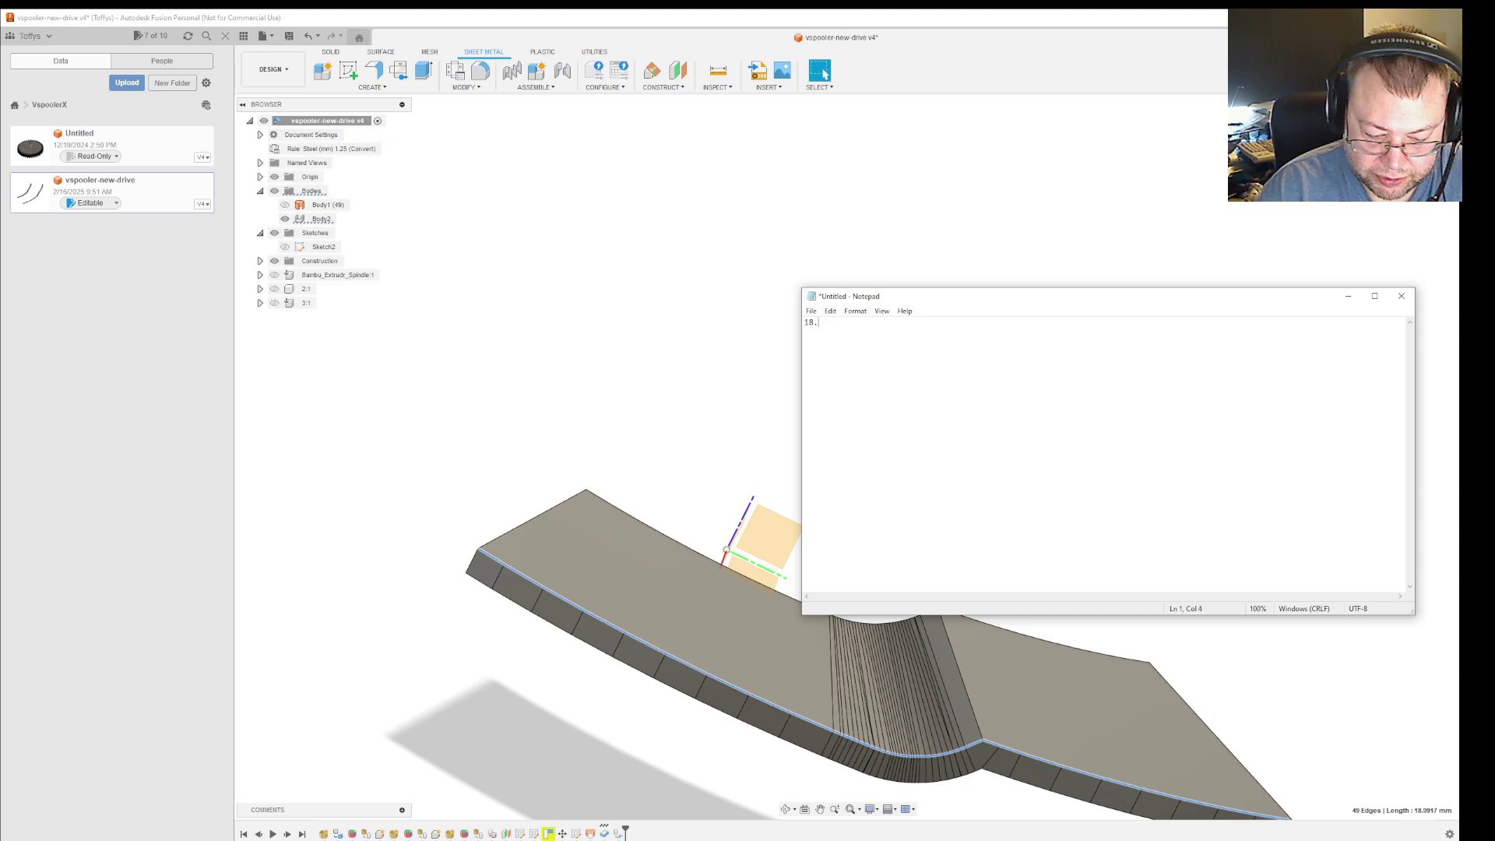
type("9917")
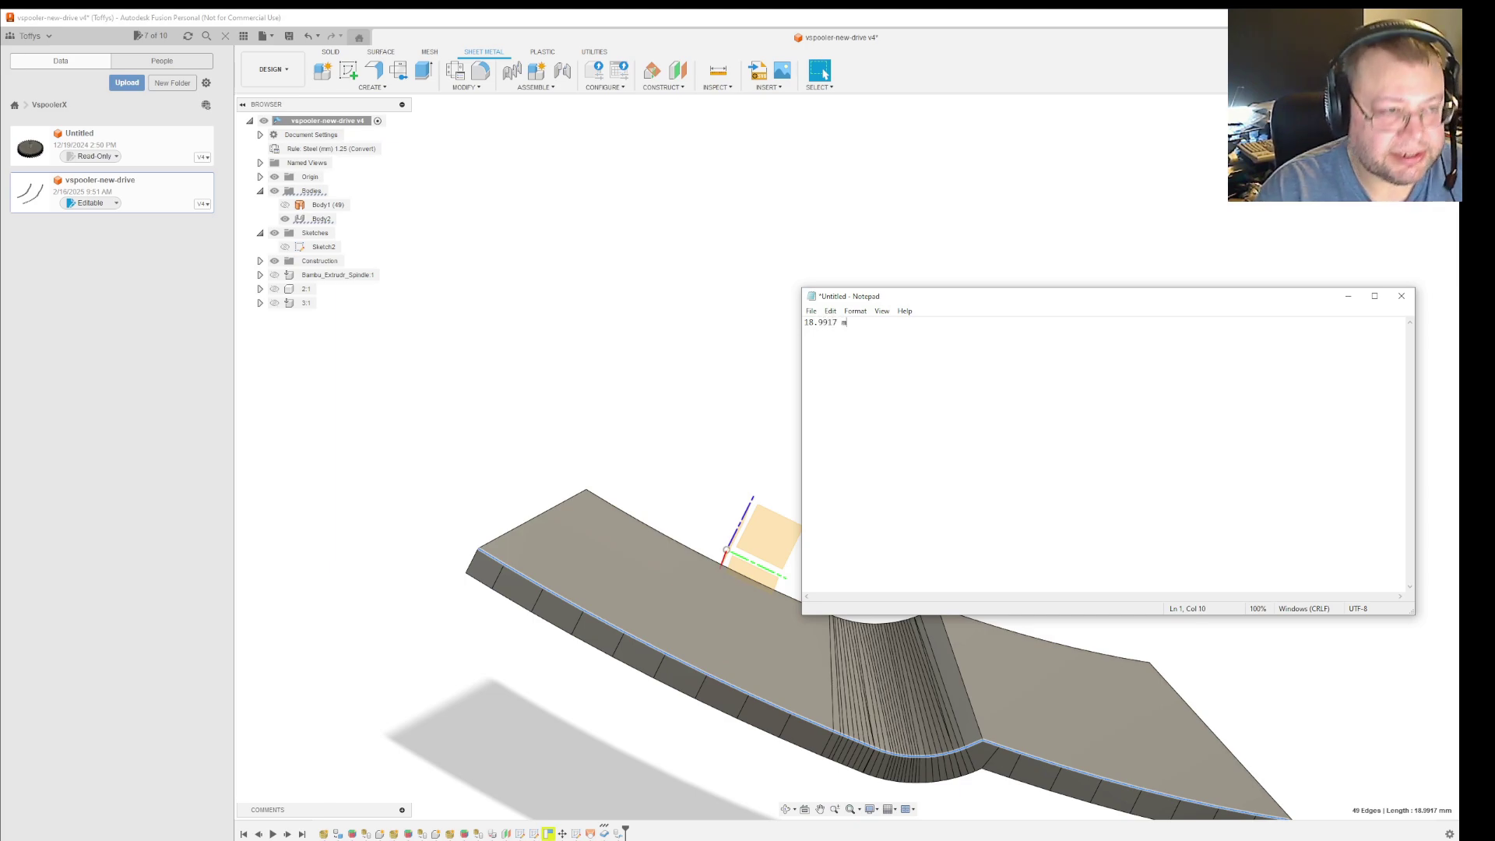
left_click(1348, 296)
left_click(718, 573)
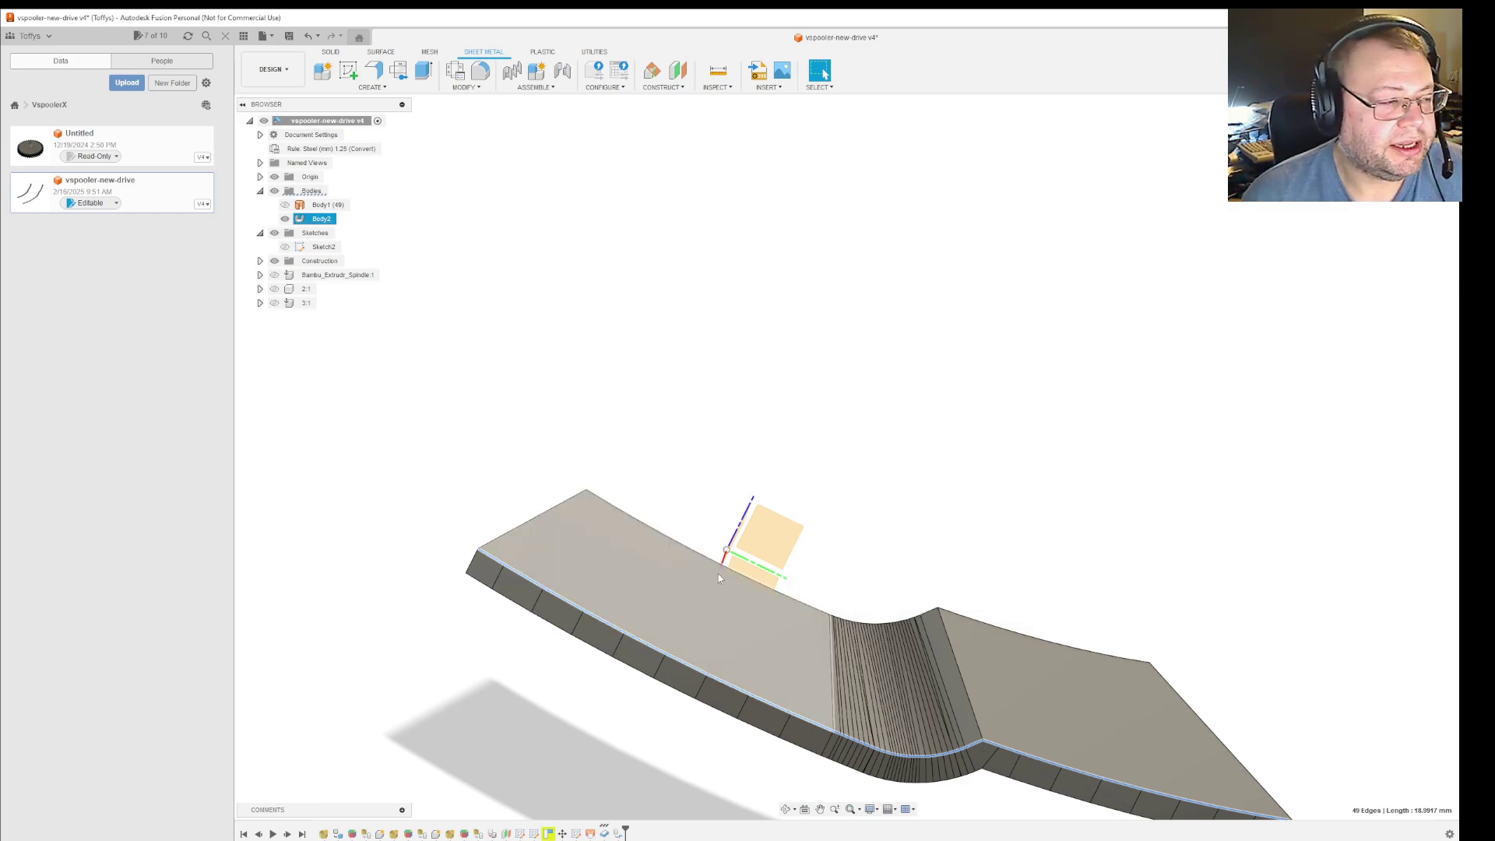
left_click(519, 530)
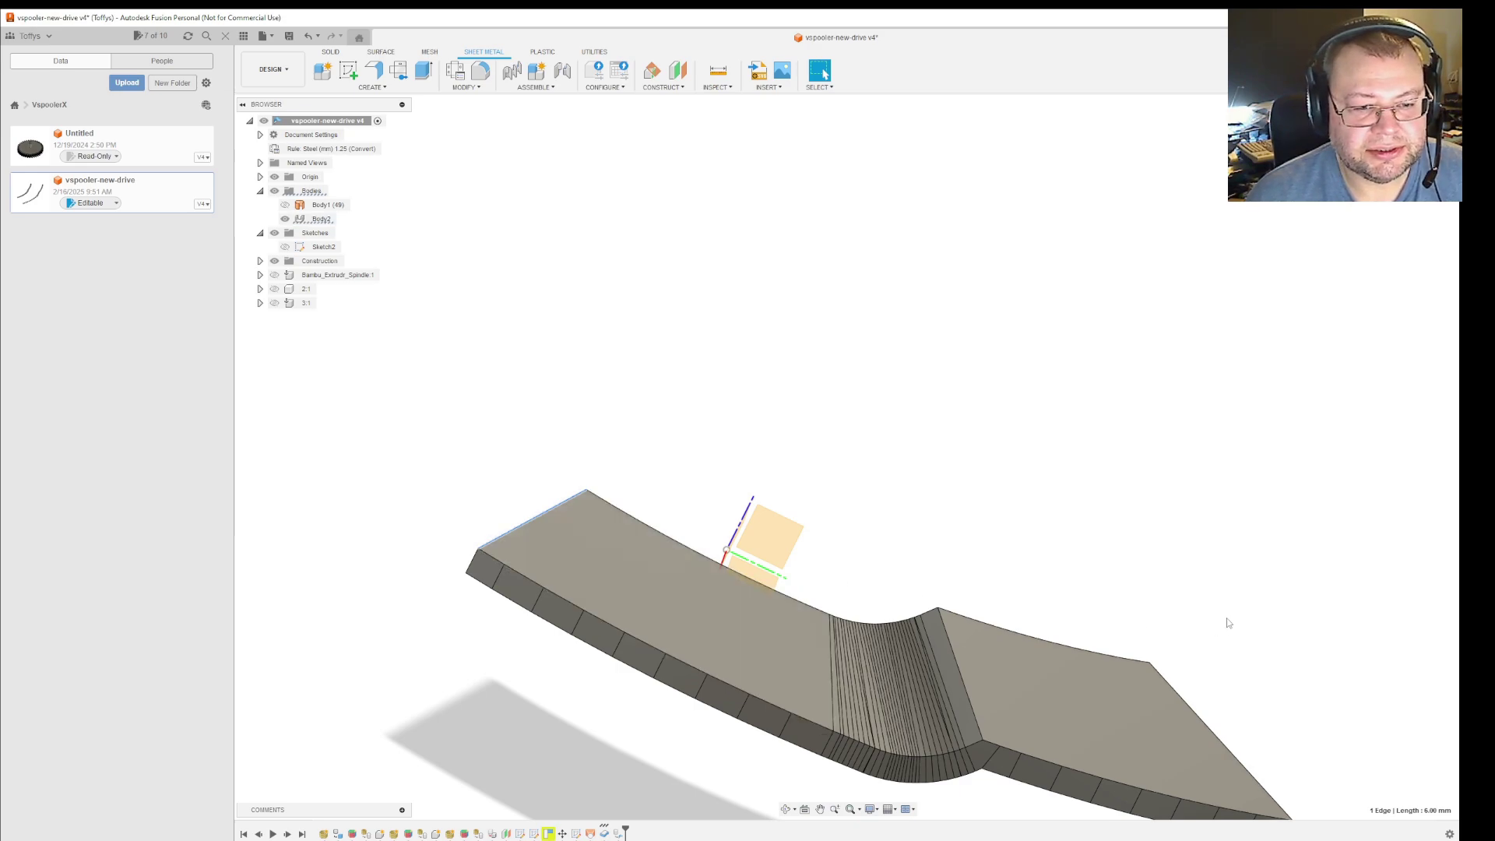
Add a '6mm dept' line to the notes and minimize Notepad
key("alt+Tab")
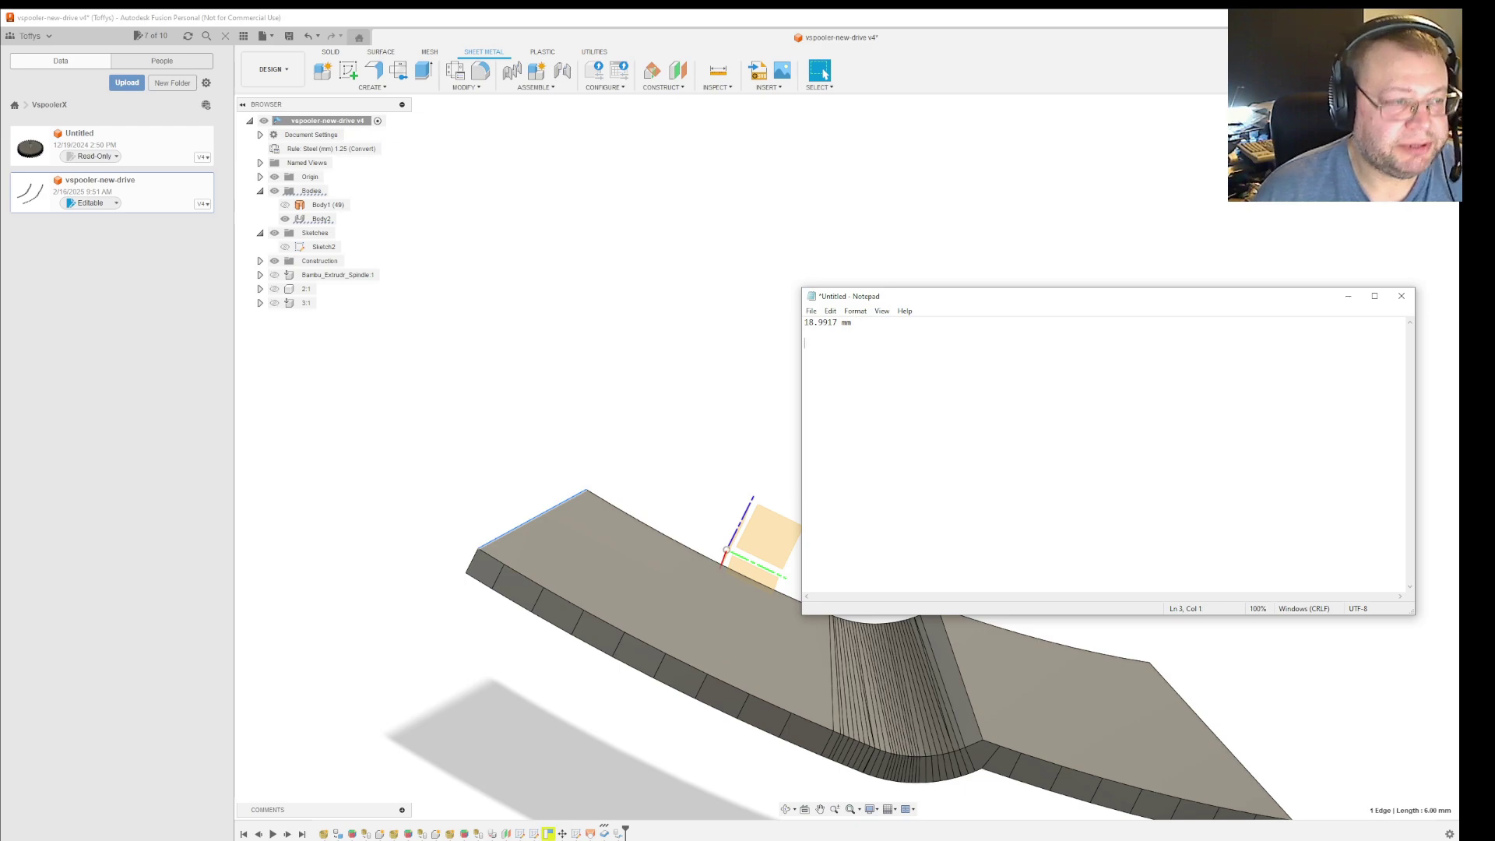
type("6mm")
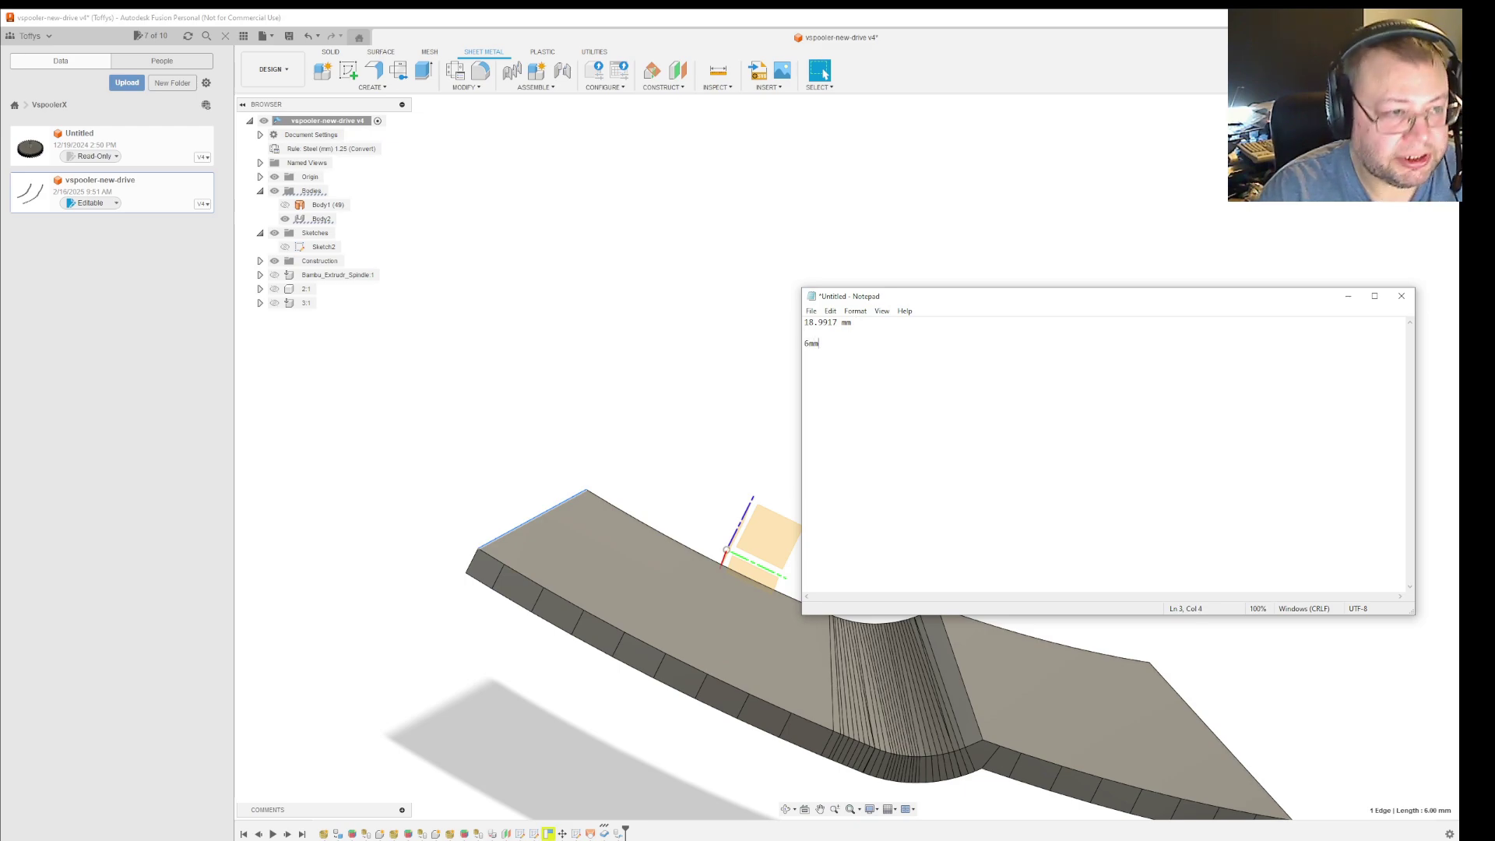
type(" dept")
key("Return")
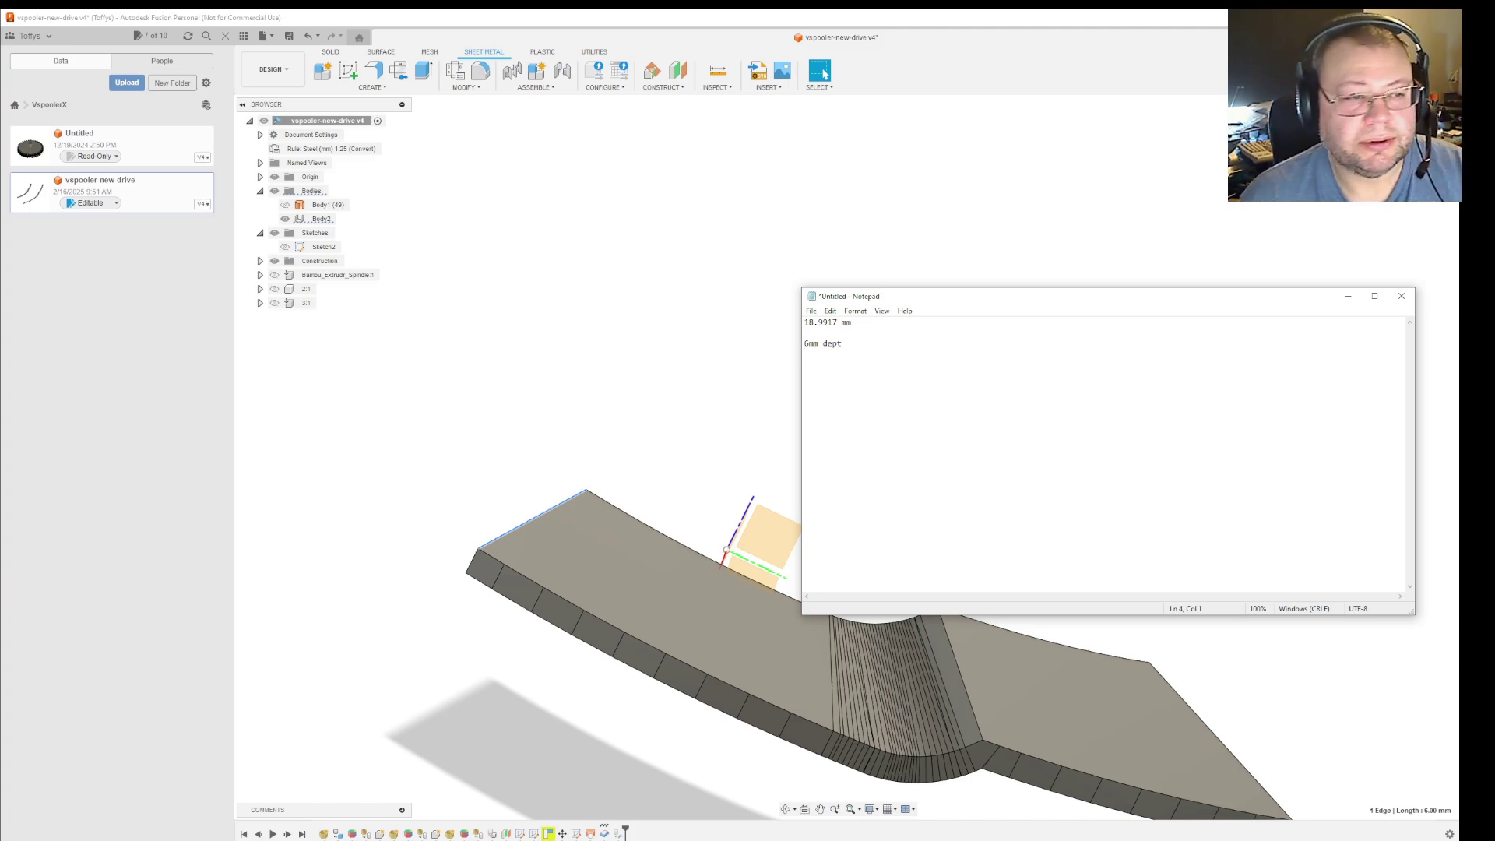
left_click(1347, 295)
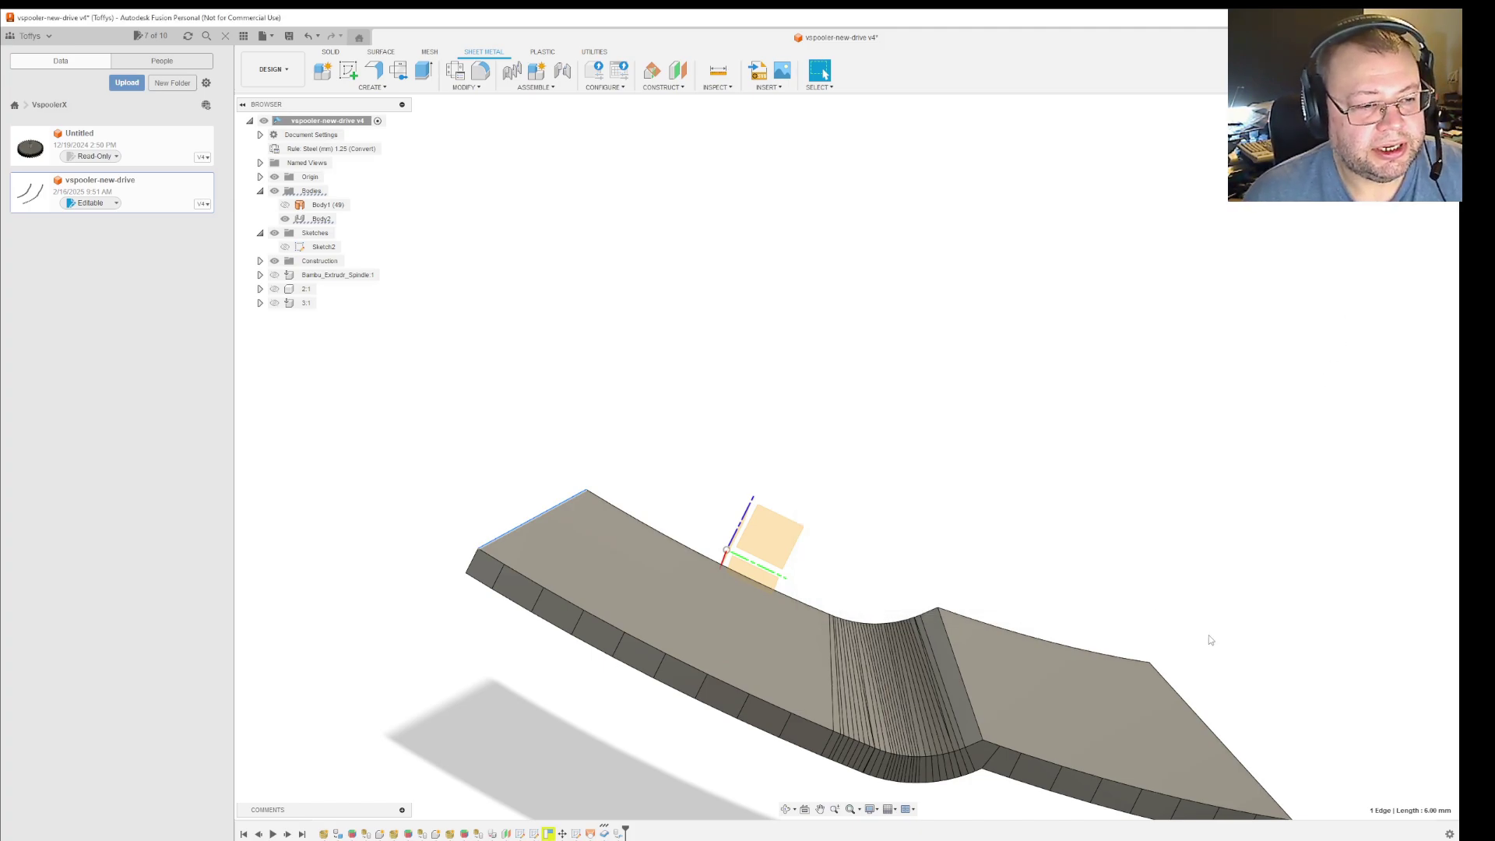
Start an edge chain at the near corner and extend it along the near edge past the bend
middle_click_drag(1212, 640, 1056, 464, "shift")
scroll(1056, 464, "up", 3)
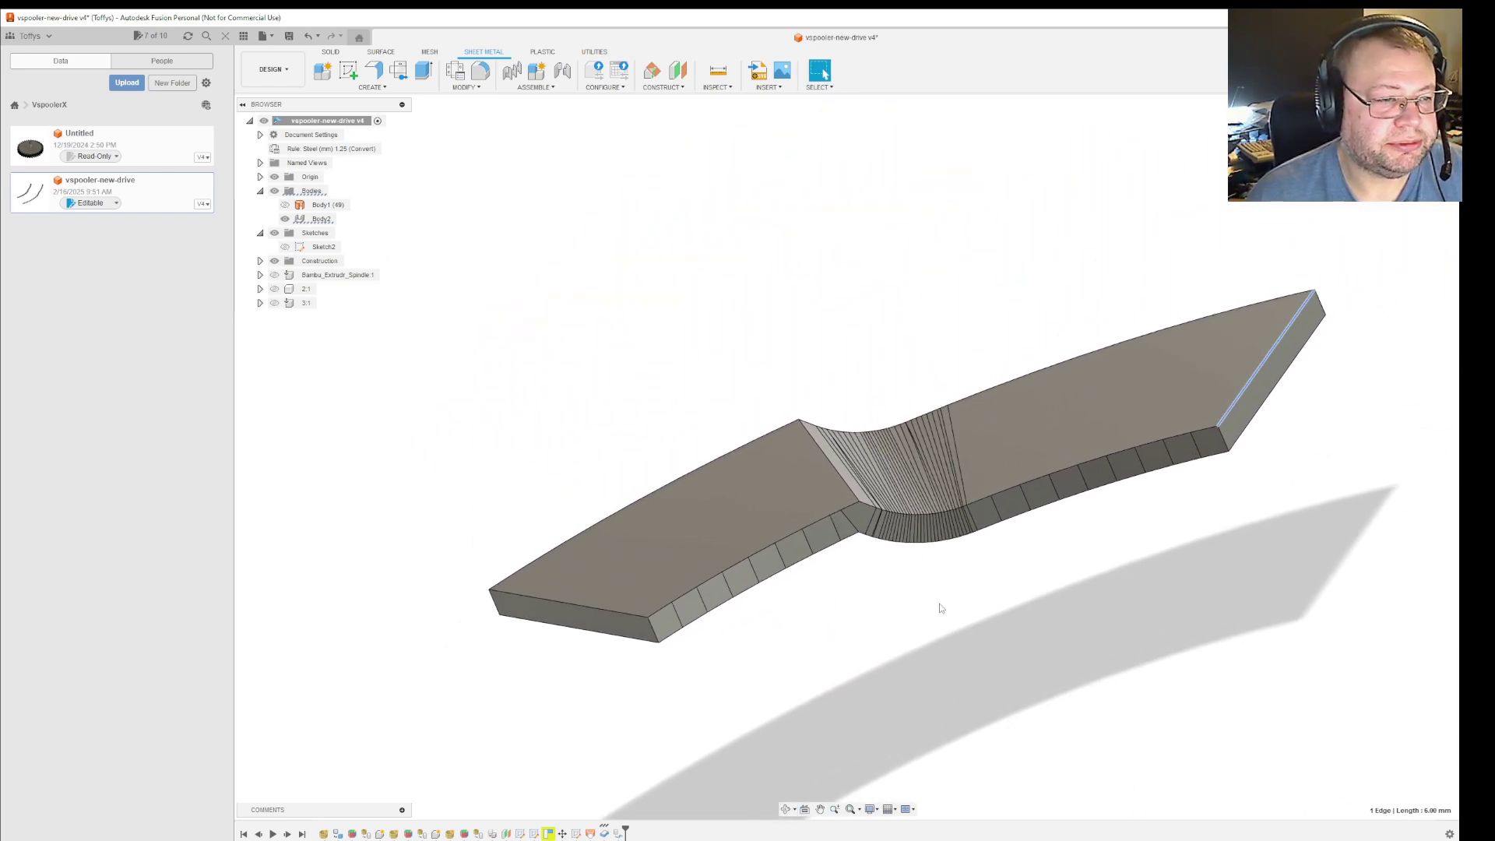
scroll(779, 631, "up", 3)
scroll(701, 677, "down", 3)
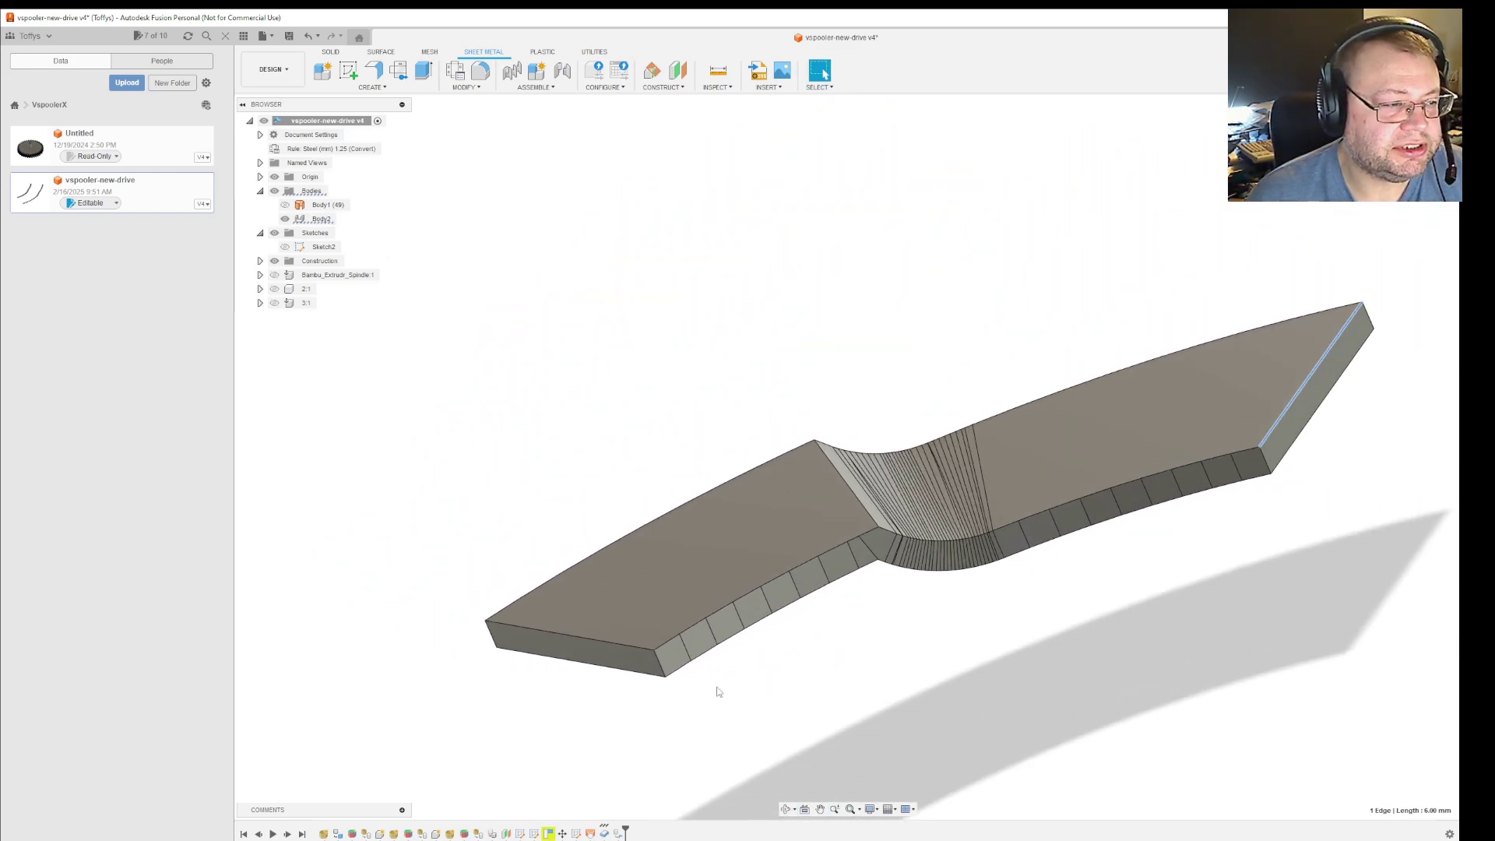
left_click(665, 644)
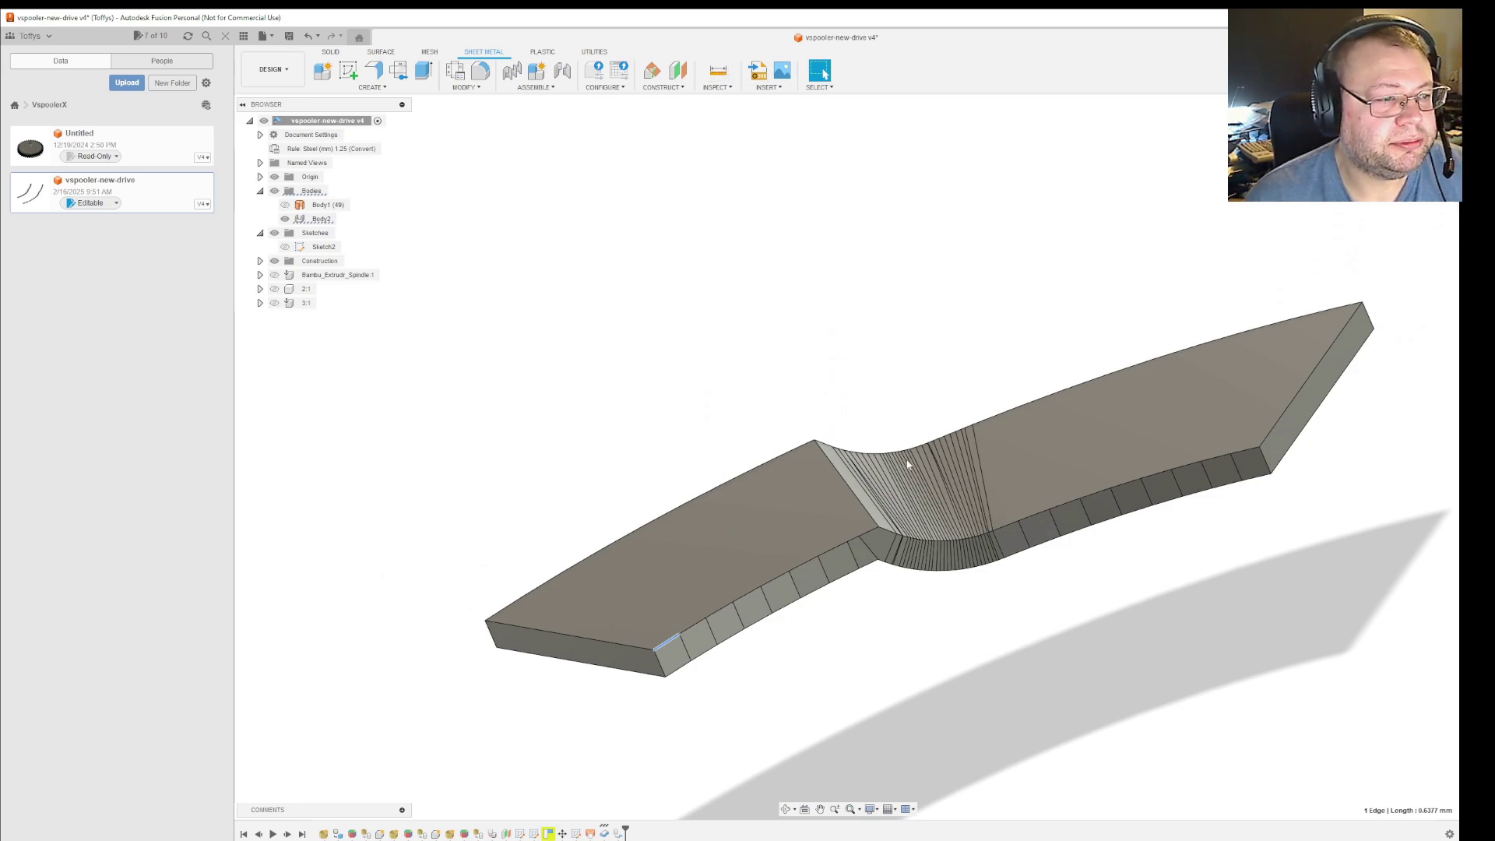
left_click(694, 632, "ctrl")
left_click(719, 615, "ctrl")
left_click(732, 607, "ctrl")
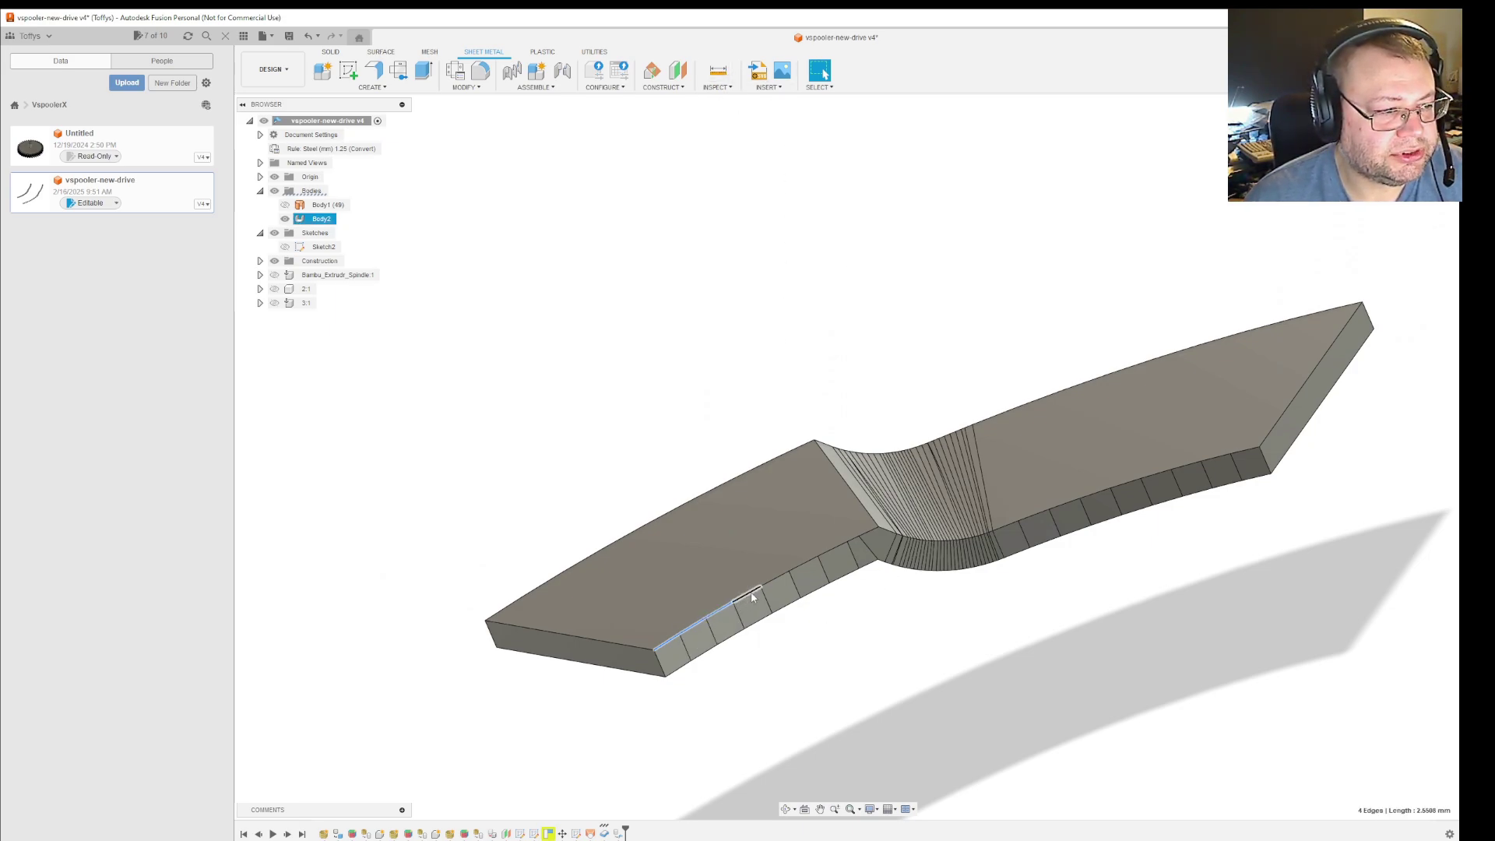
left_click(751, 598, "ctrl")
left_click(806, 567, "ctrl")
left_click(837, 549, "ctrl")
scroll(855, 543, "up", 3)
left_click(856, 534, "ctrl")
left_click(879, 532, "ctrl")
scroll(890, 524, "up", 5)
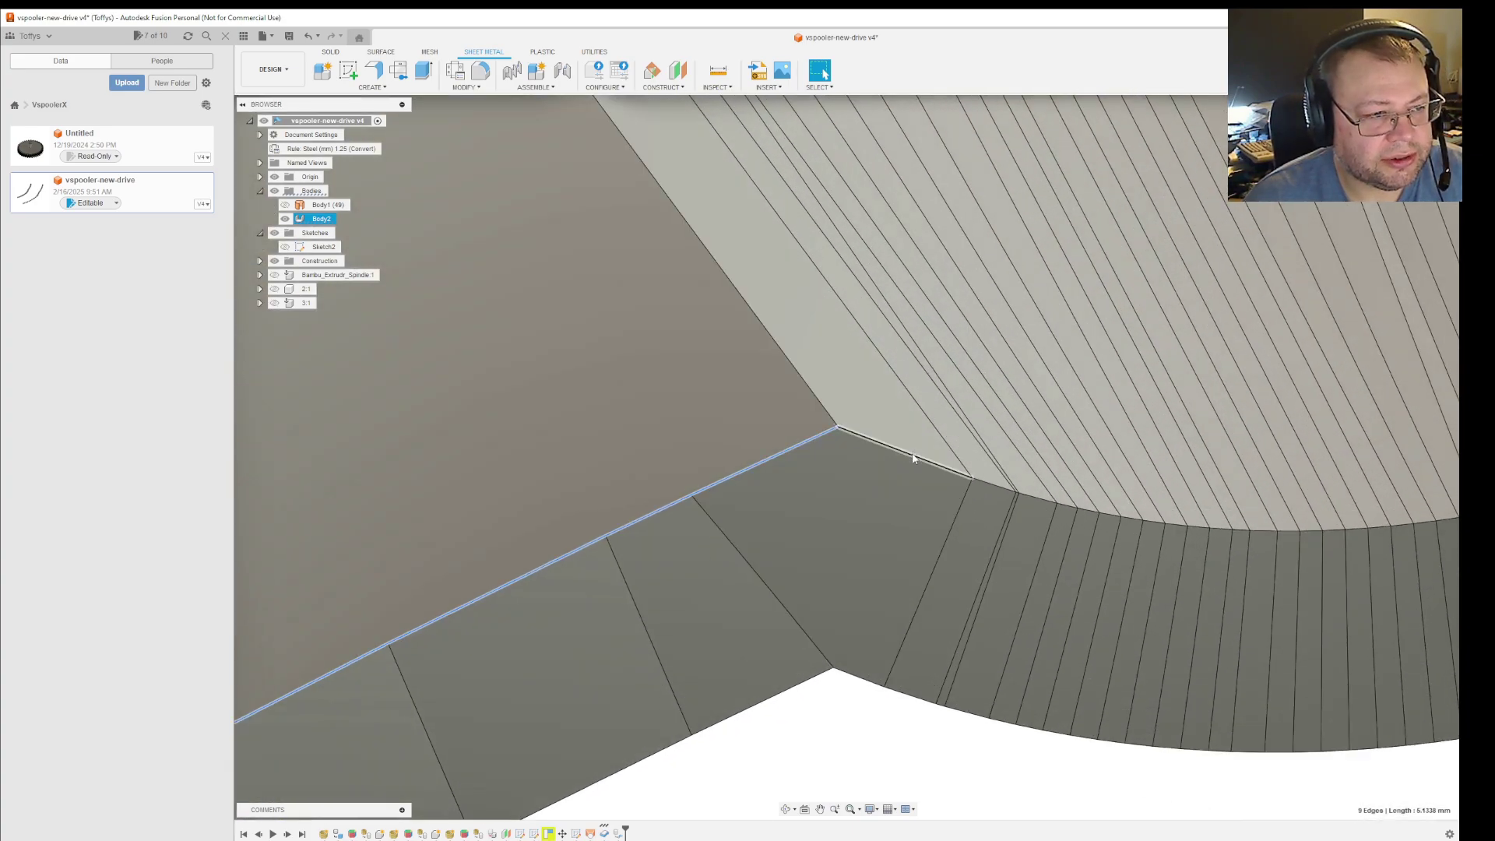
left_click(986, 486, "ctrl")
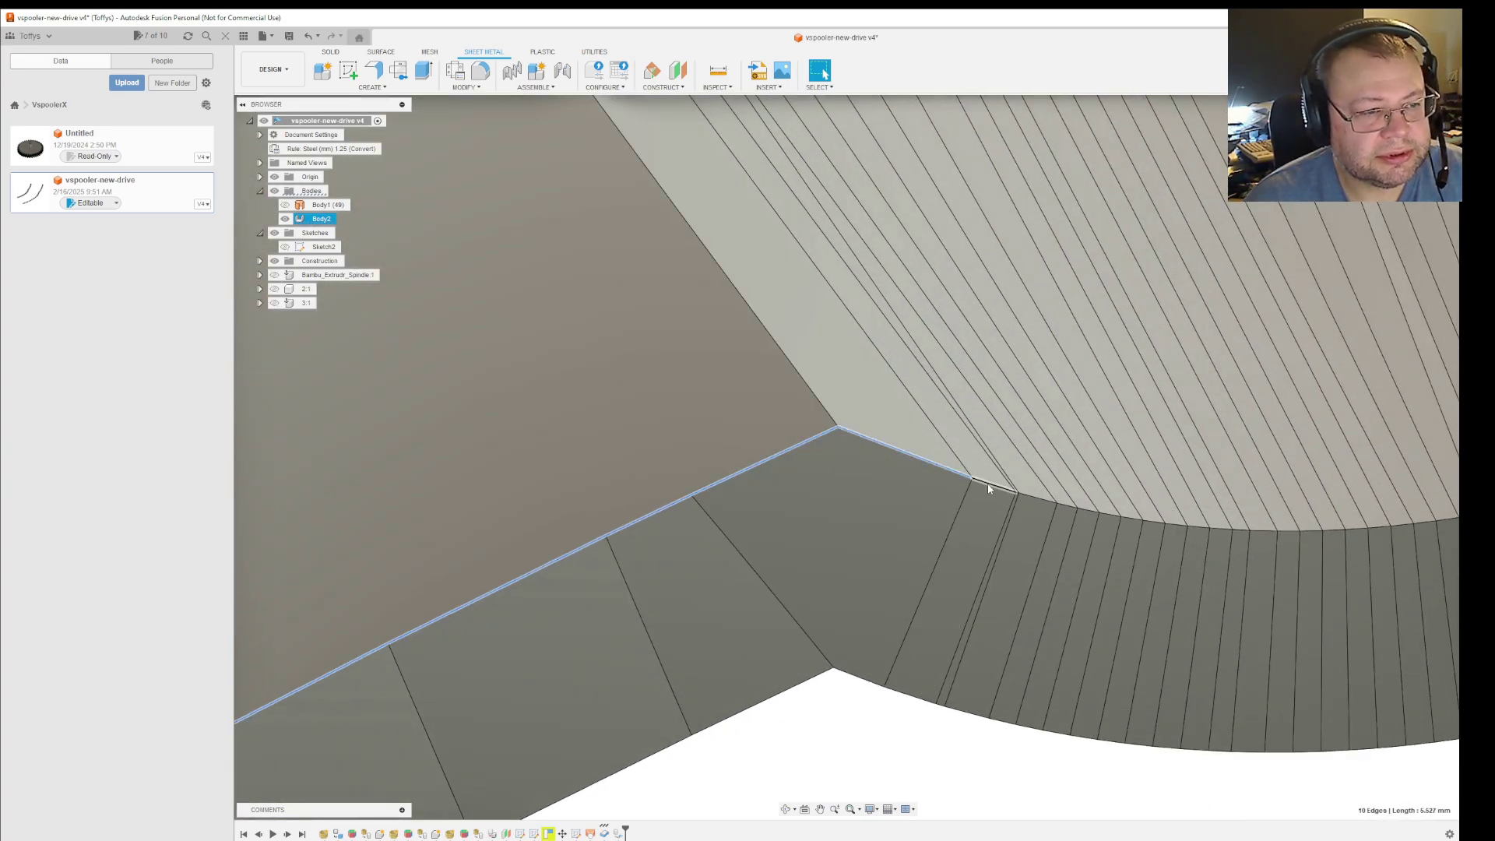
left_click(987, 488, "ctrl")
scroll(1012, 489, "up", 5)
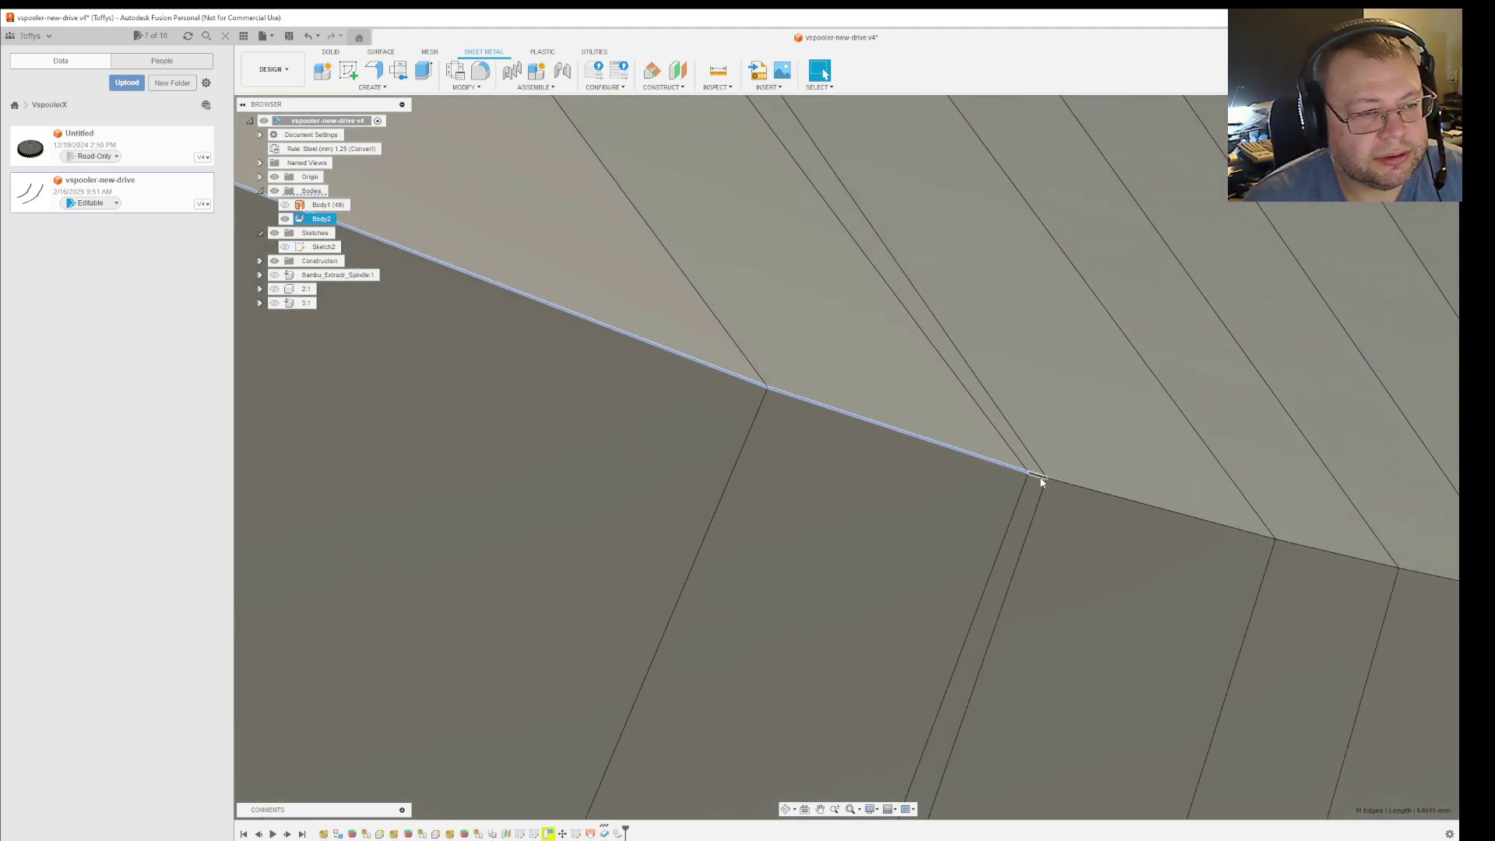
left_click(1067, 490, "ctrl")
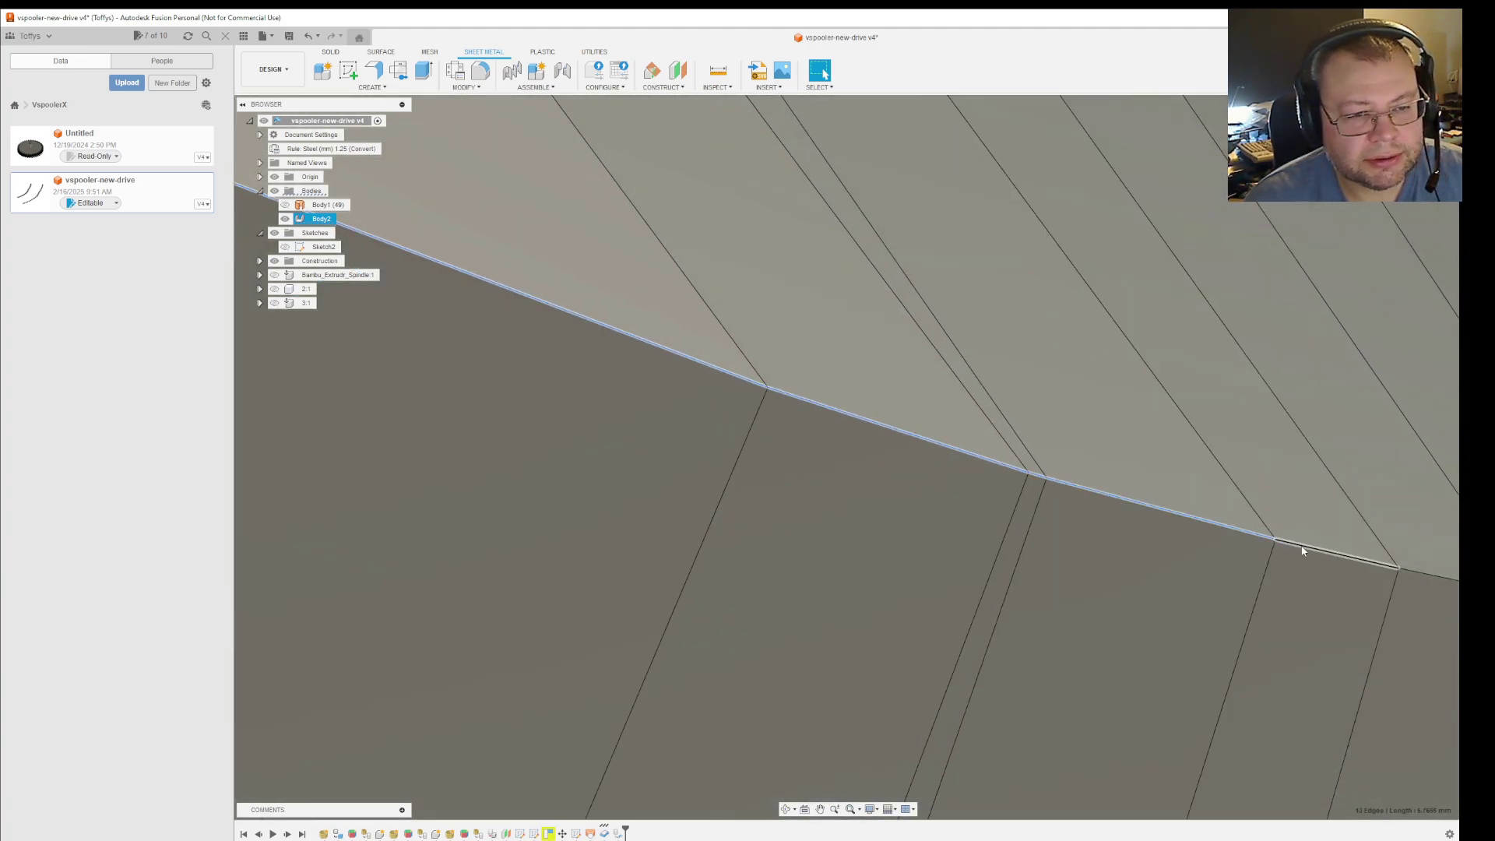
left_click(1308, 552, "ctrl")
scroll(1333, 588, "down", 3)
scroll(1246, 606, "down", 2)
middle_click_drag(1235, 602, 657, 520)
Extend the edge selection rightward along the curve to its rightmost boundary edges
left_click(674, 468, "ctrl")
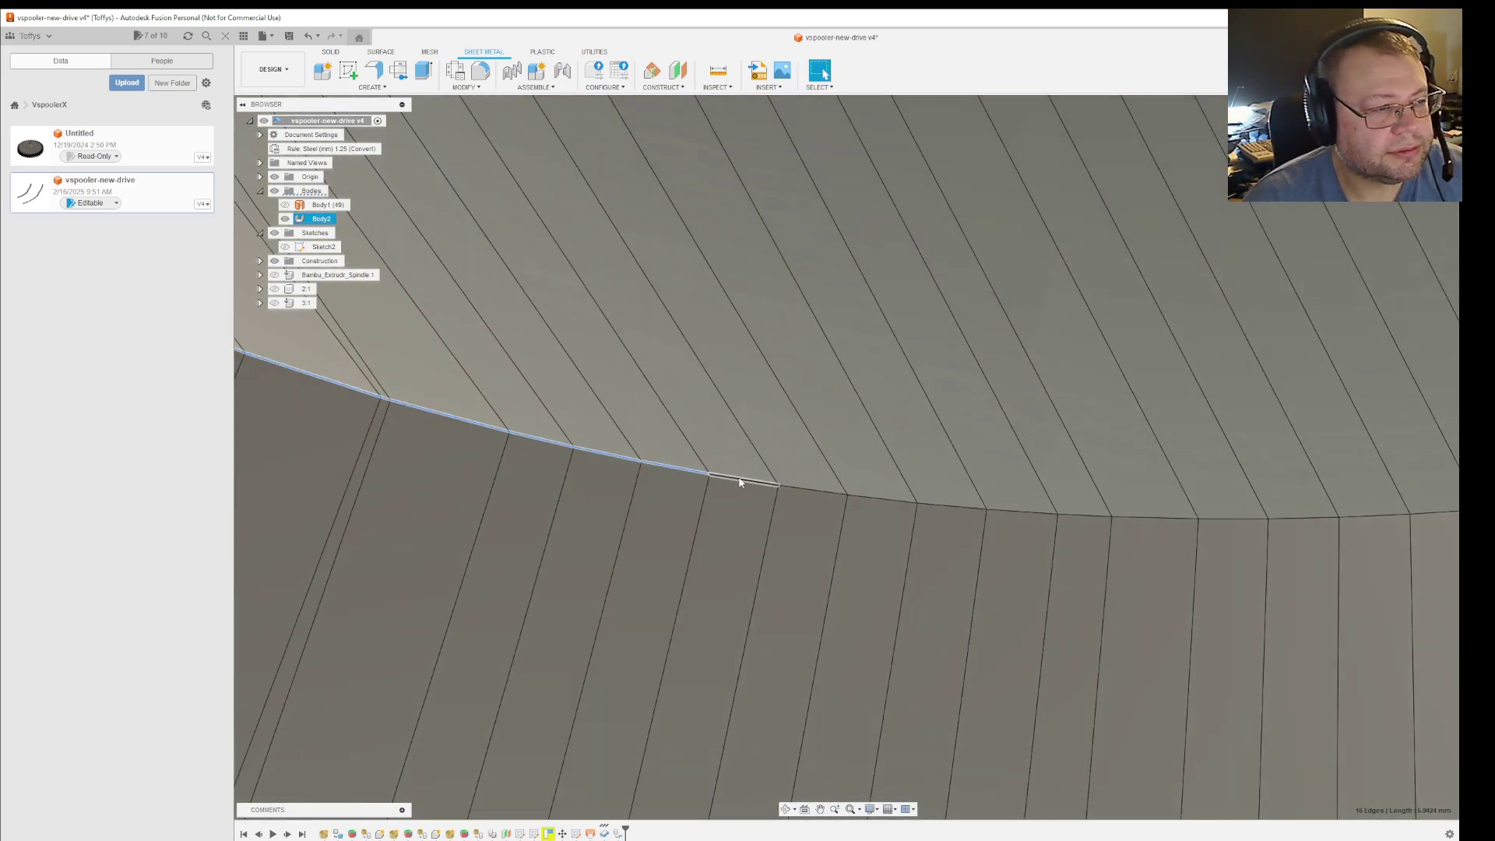
left_click(740, 482, "ctrl")
left_click(804, 493, "ctrl")
left_click(881, 501, "ctrl")
left_click(952, 508, "ctrl")
left_click(1022, 512, "ctrl")
left_click(1087, 515, "ctrl")
left_click(1167, 518, "ctrl")
left_click(1238, 518, "ctrl")
left_click(1318, 519, "ctrl")
left_click(1367, 517, "ctrl")
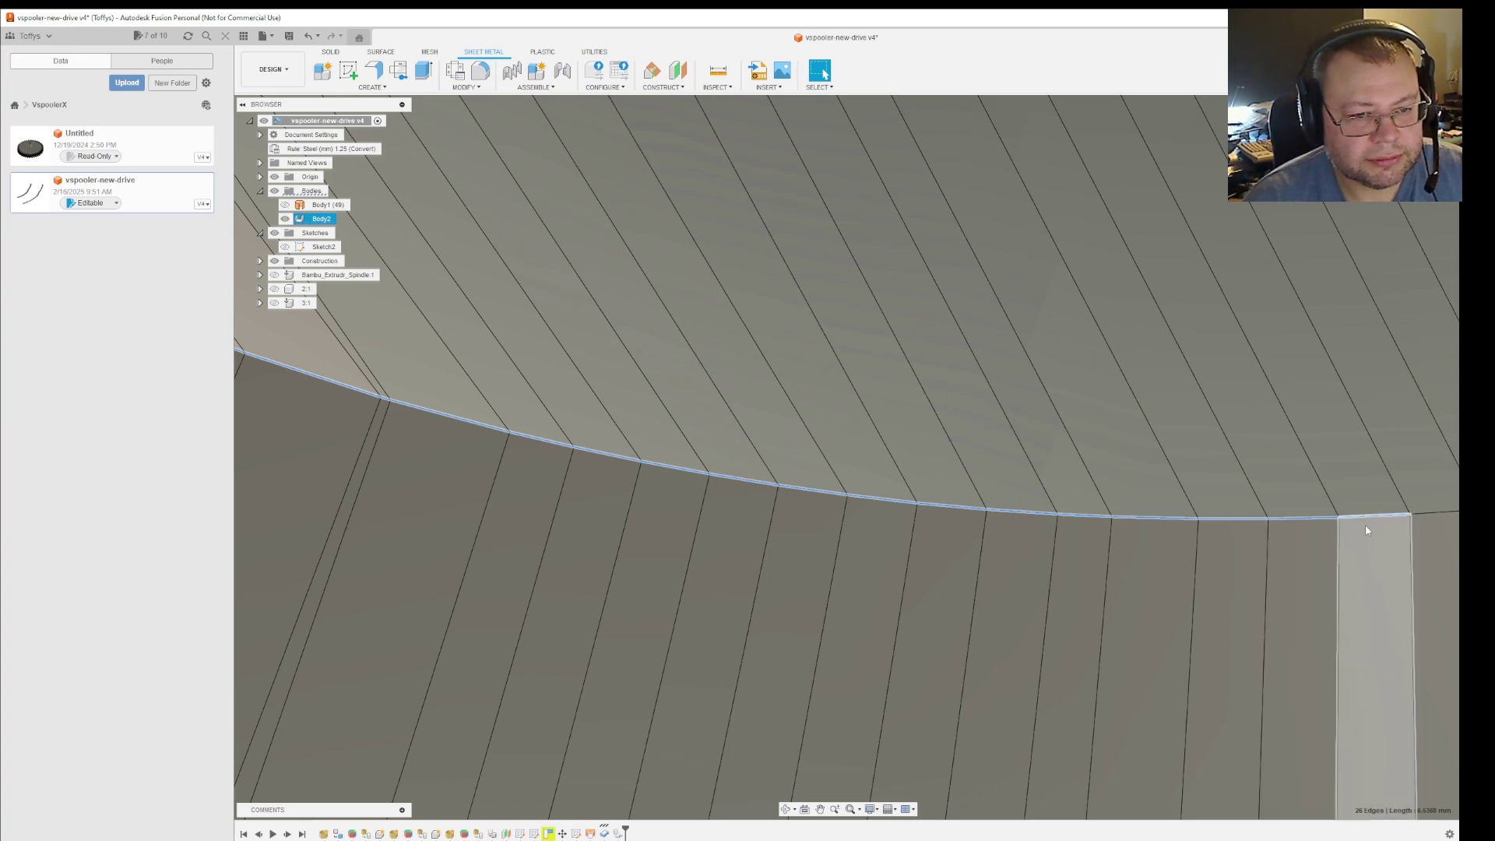
scroll(1366, 527, "down", 4)
scroll(1351, 549, "up", 4)
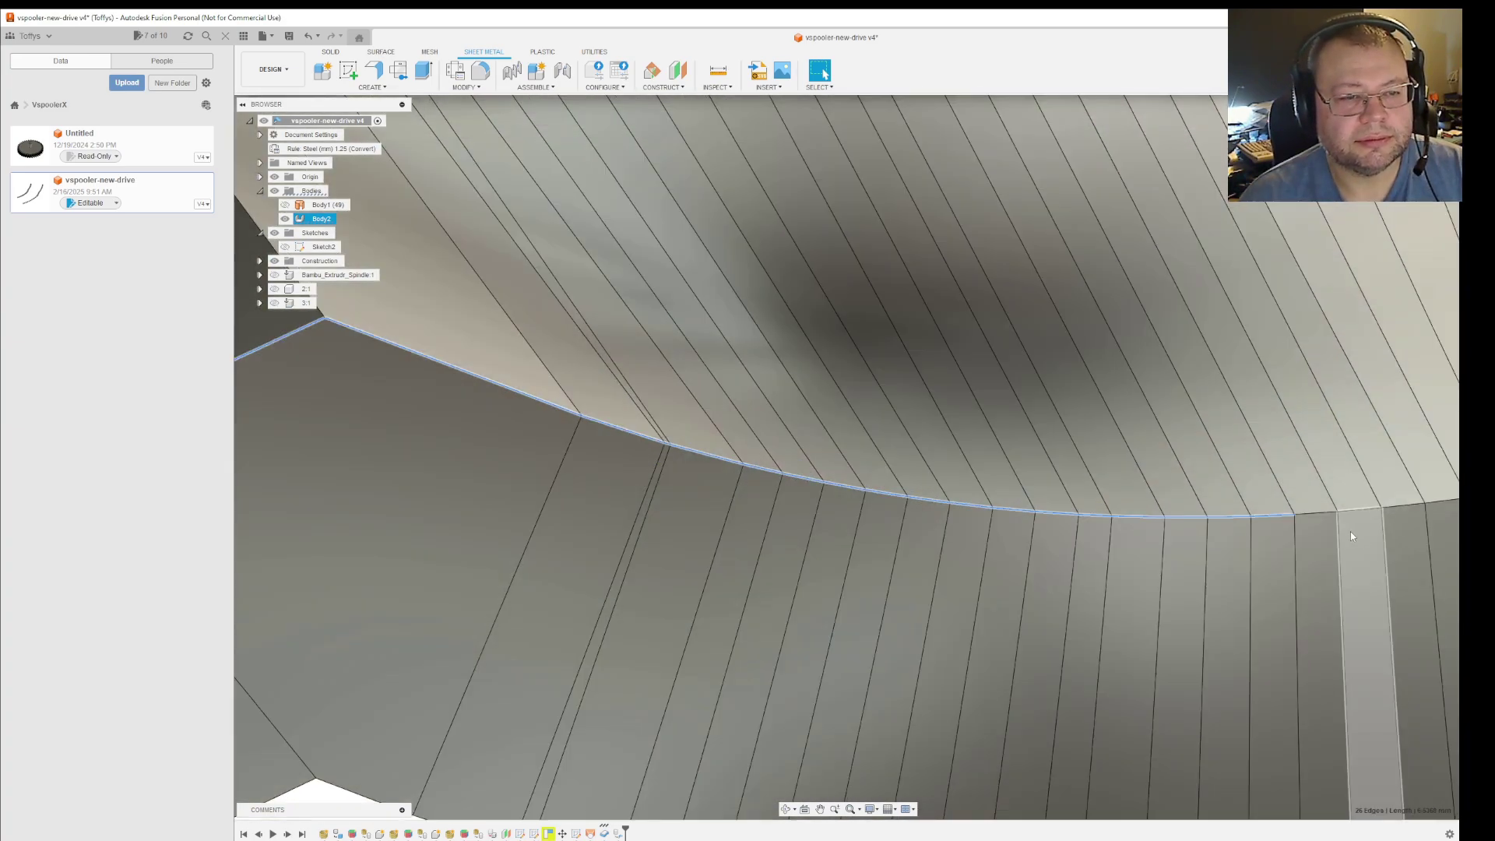
left_click(1368, 514, "ctrl")
left_click(1403, 507, "ctrl")
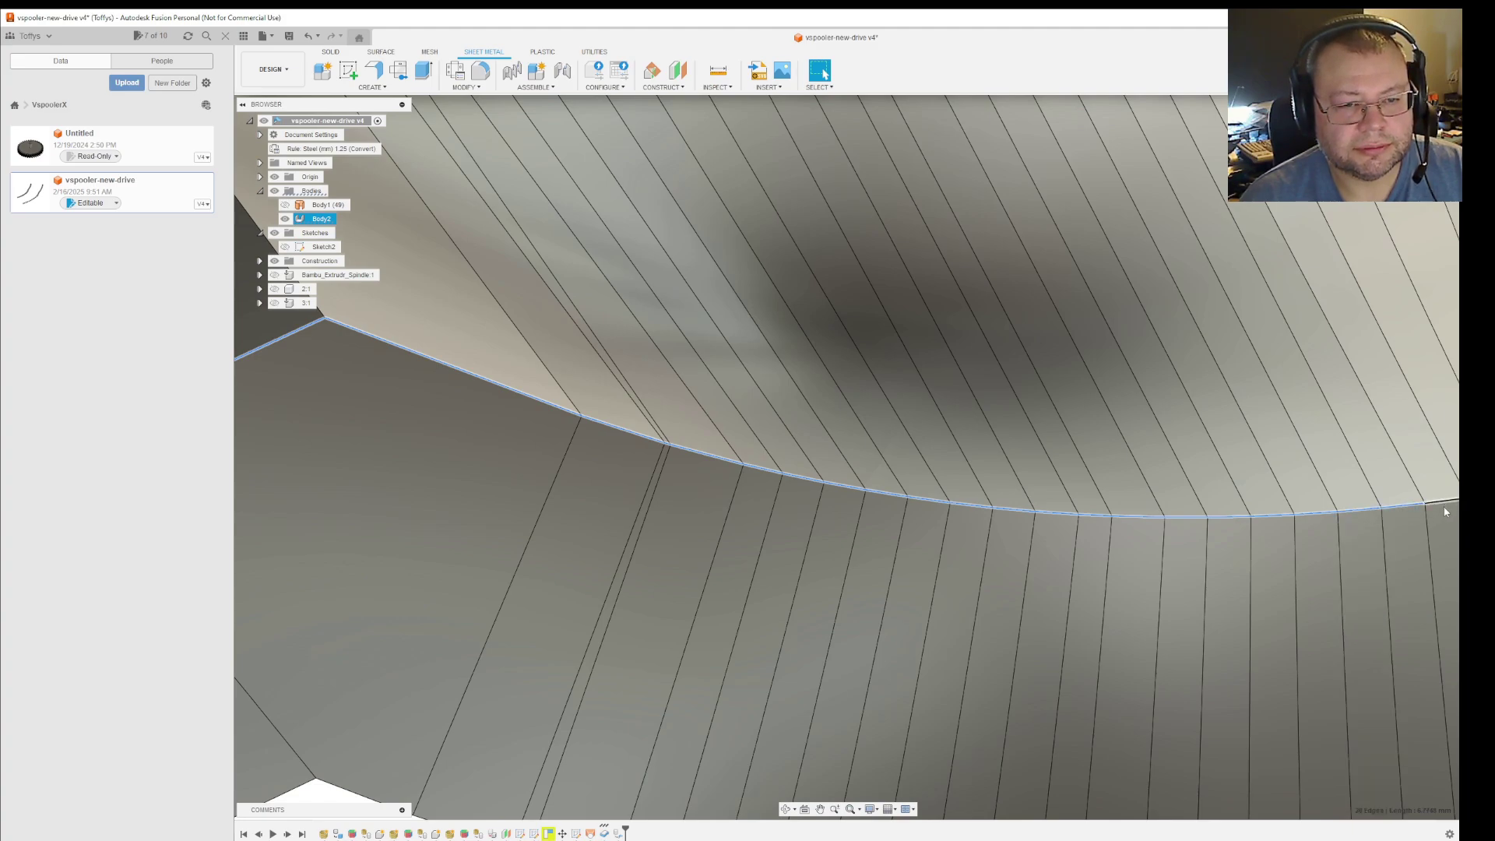
scroll(1442, 516, "down", 4)
scroll(1063, 576, "up", 4)
Add the remaining curved-boundary segments until 43 edges total about 7.97 mm
left_click(1005, 557, "ctrl")
left_click(1022, 554, "ctrl")
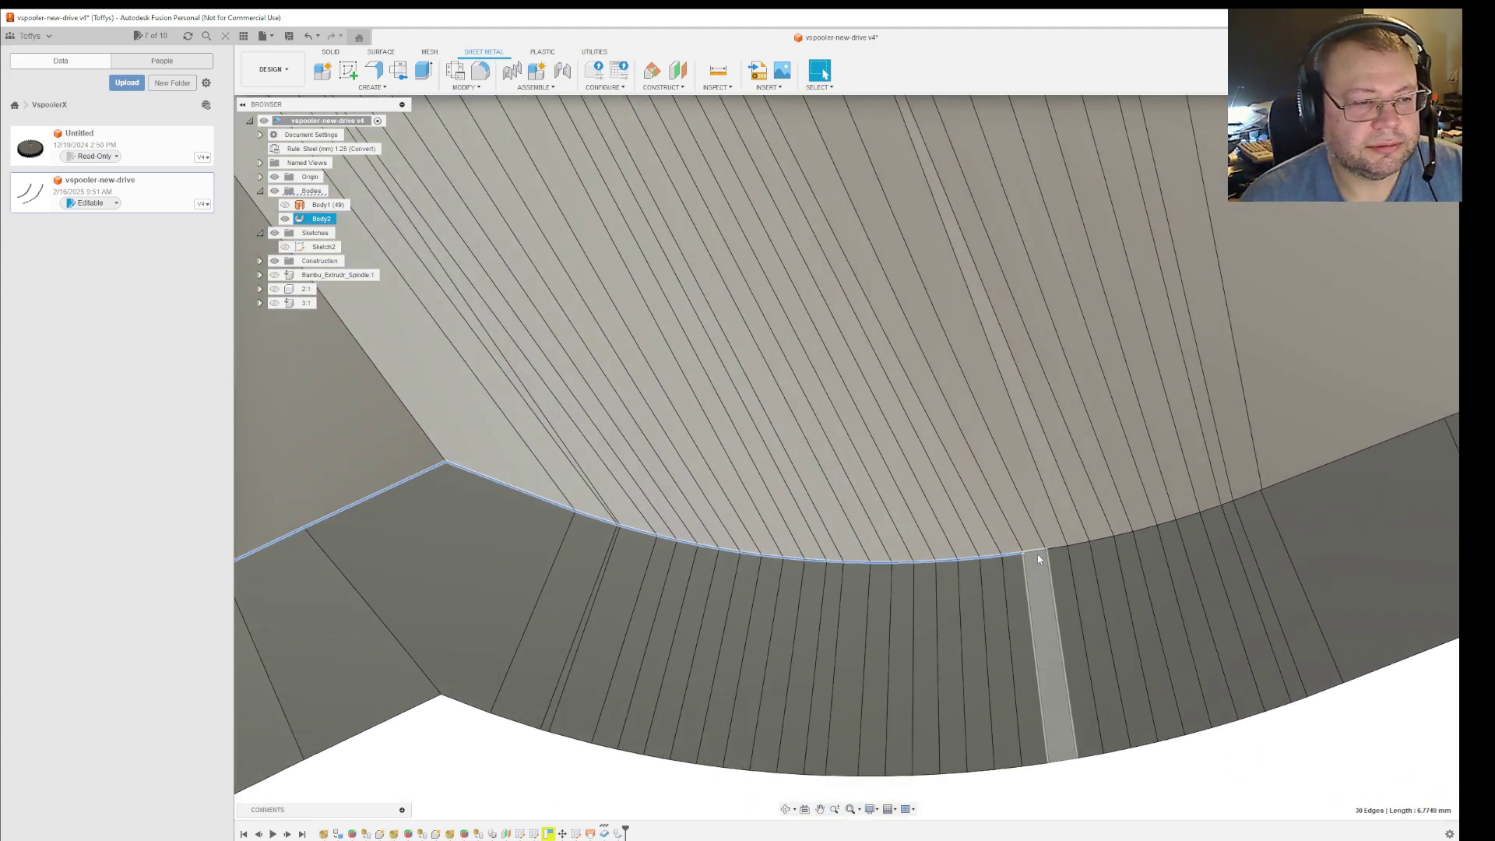
scroll(1032, 556, "up", 3)
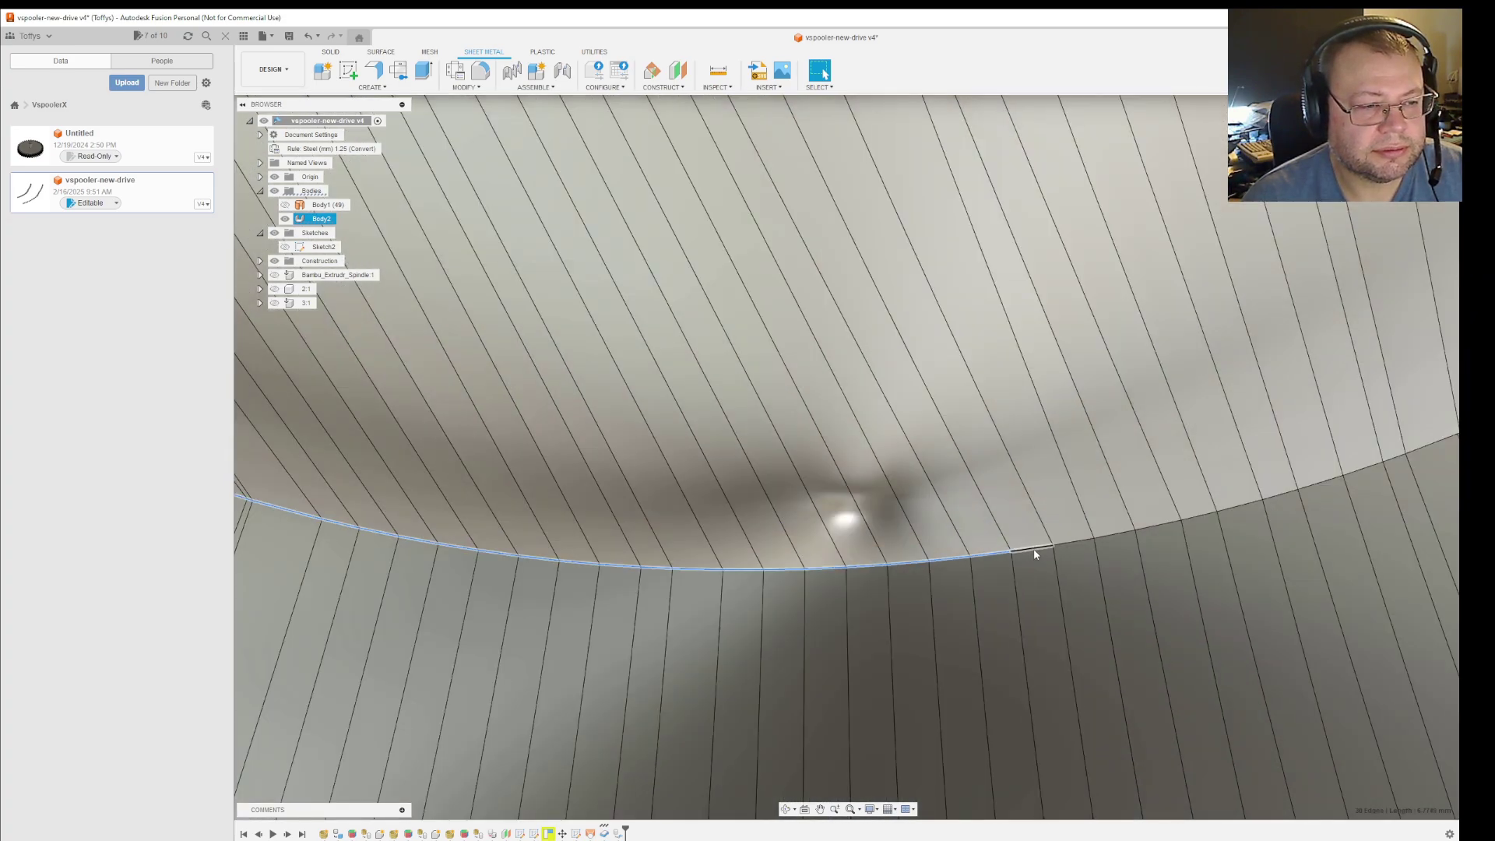
left_click(1078, 546, "ctrl")
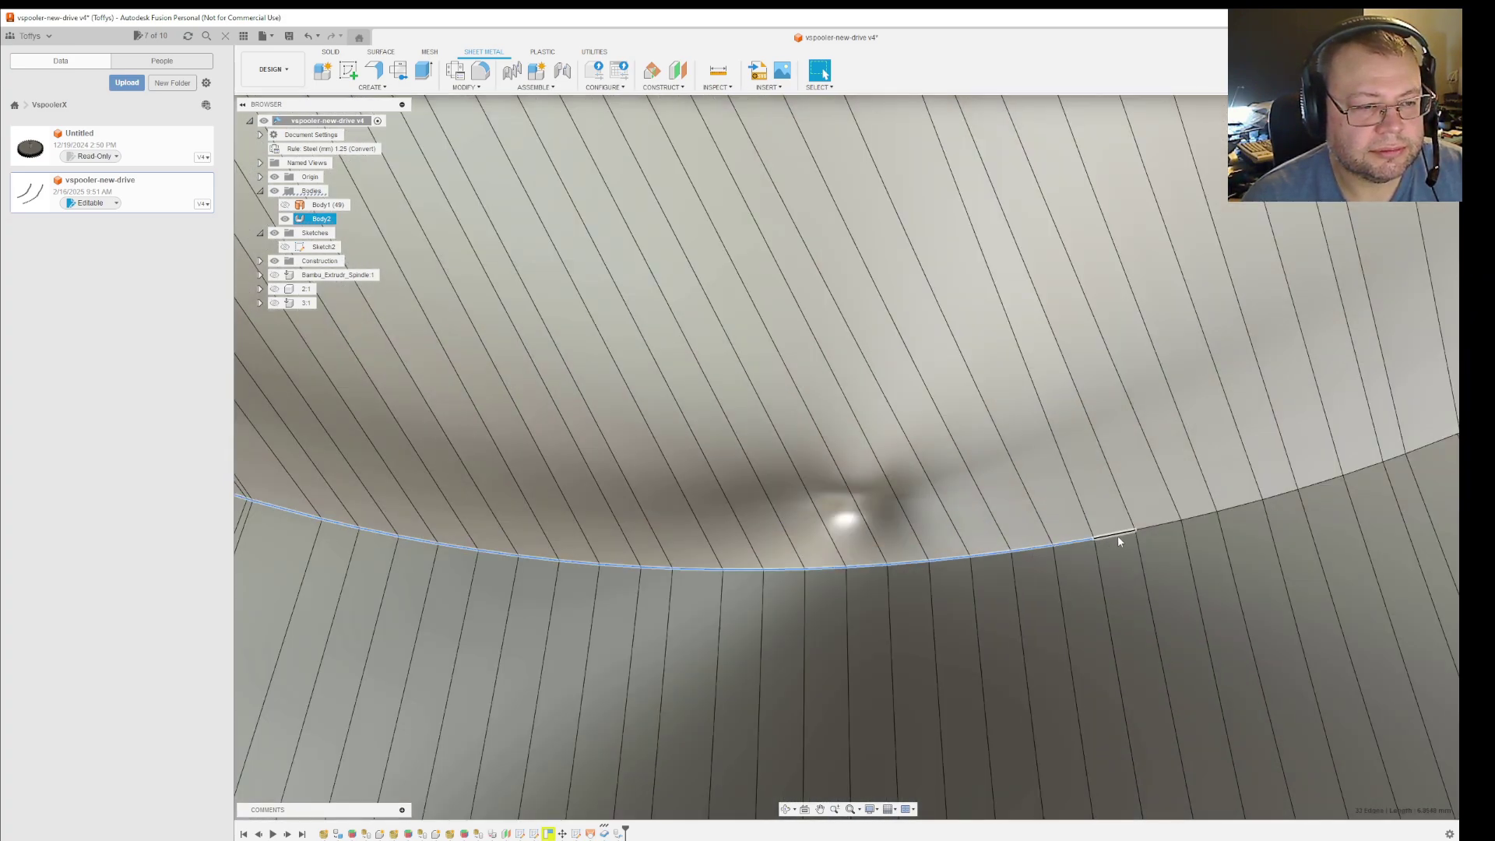
left_click(1162, 528, "ctrl")
left_click(1198, 517, "ctrl")
left_click(1238, 509, "ctrl")
left_click(1283, 499, "ctrl")
left_click(1317, 485, "ctrl")
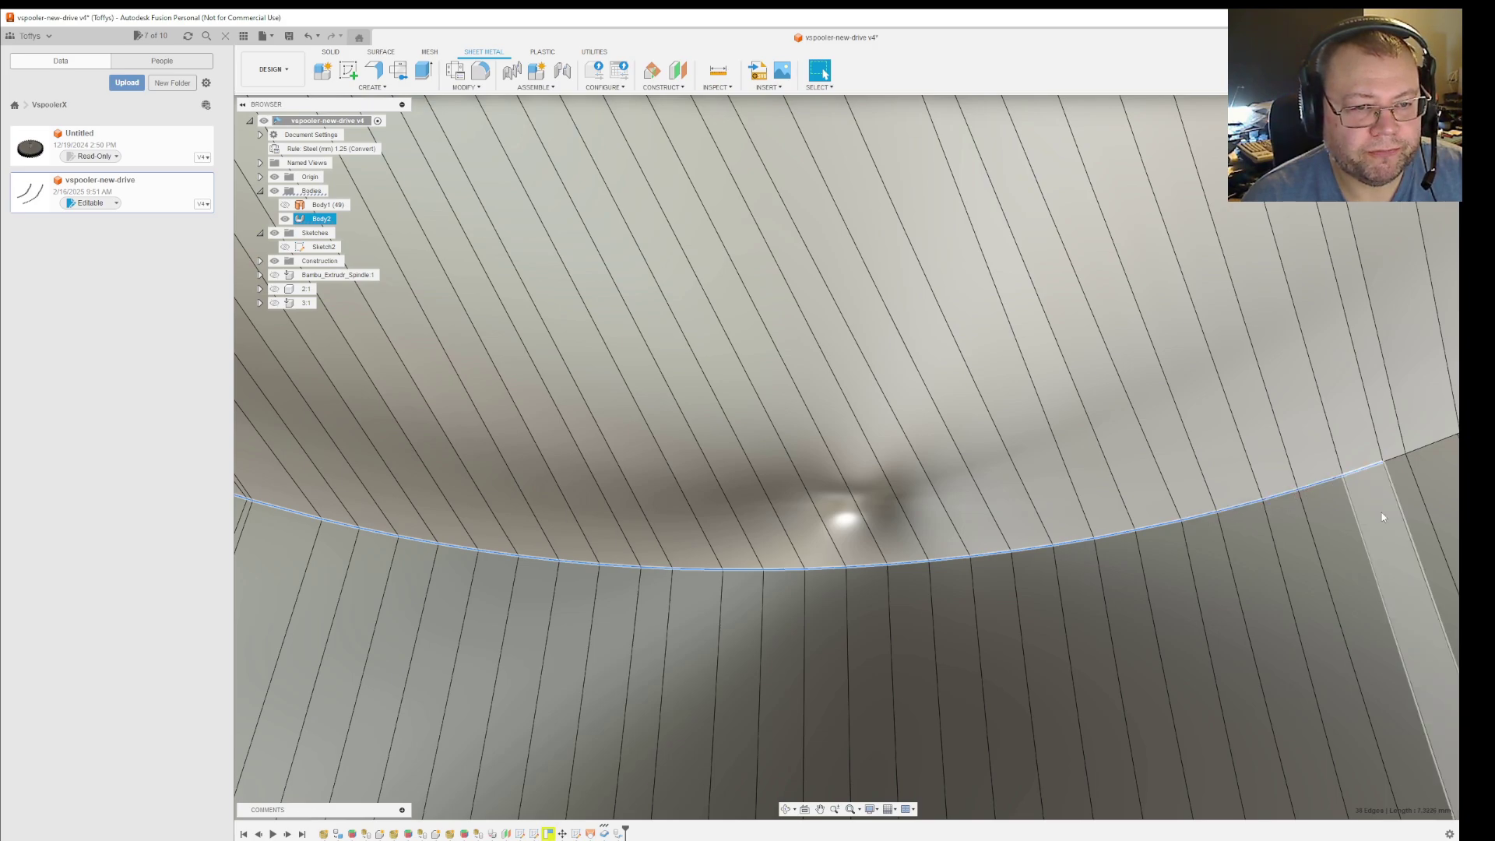
scroll(1374, 521, "down", 2)
scroll(1360, 539, "down", 1)
scroll(1379, 511, "up", 5)
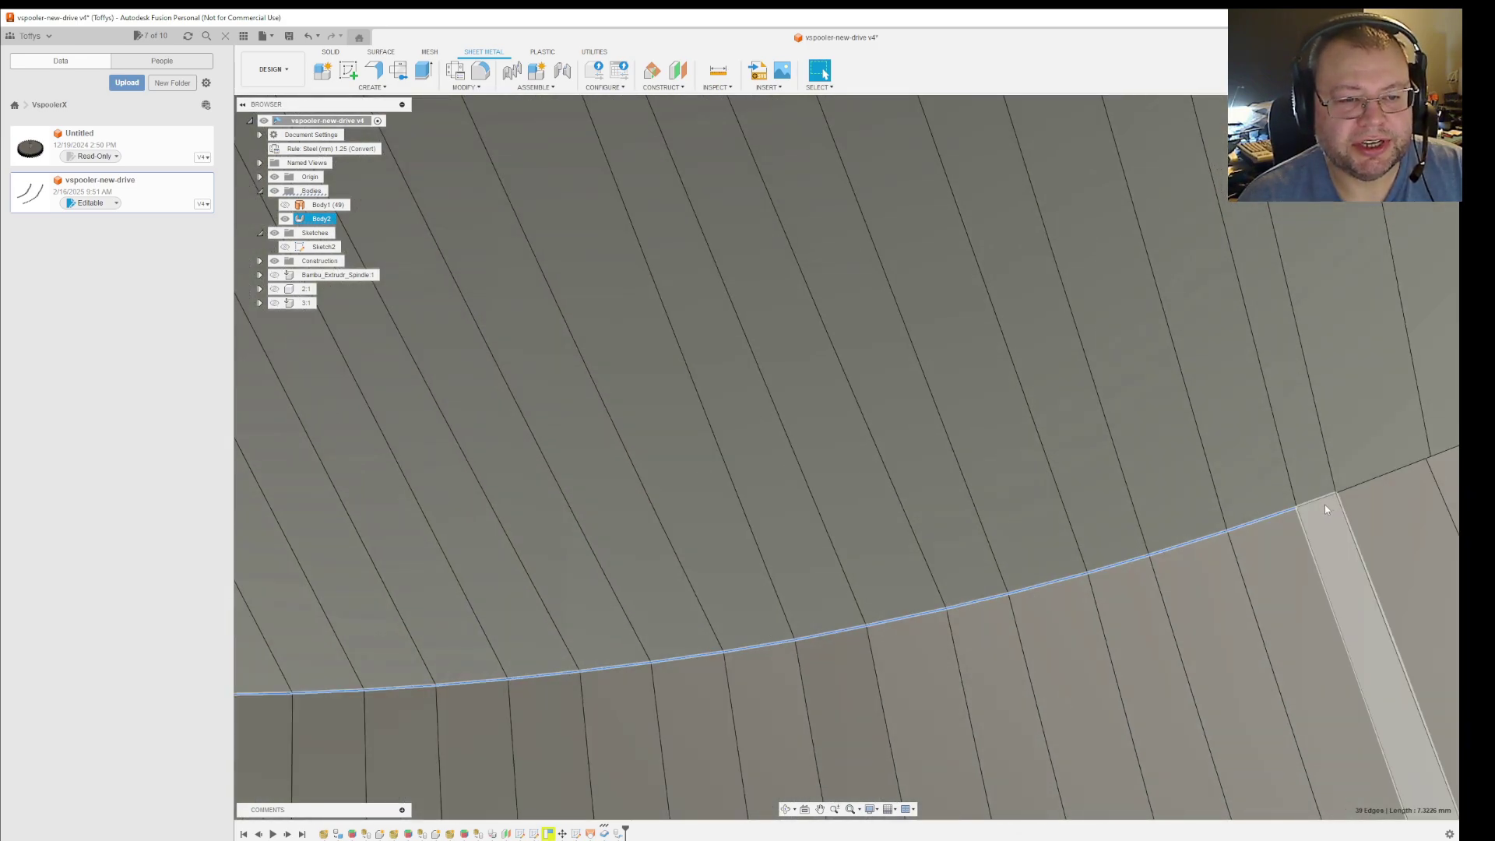
left_click(1324, 499, "ctrl")
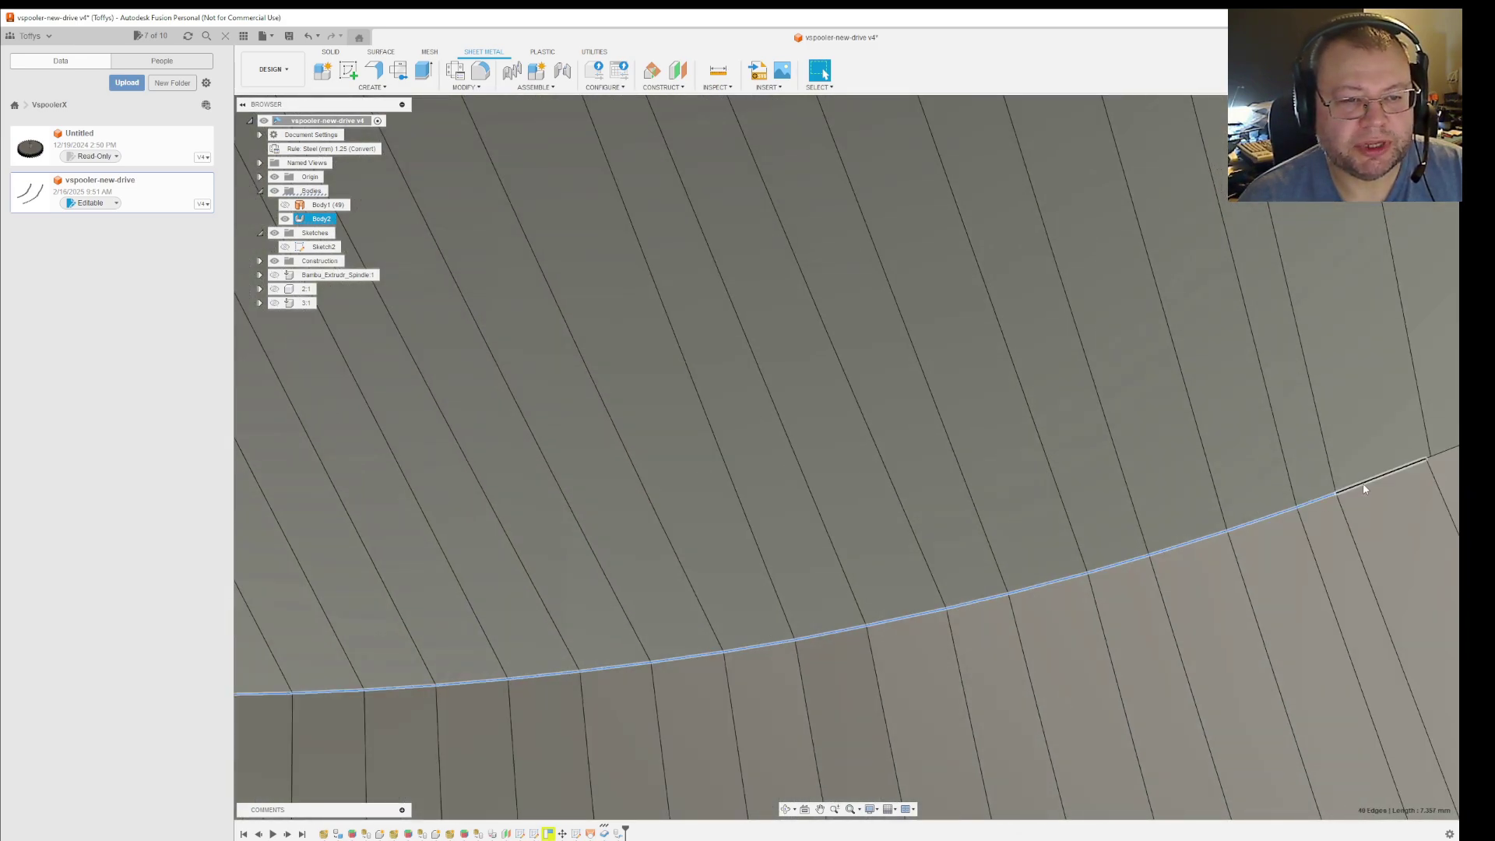
scroll(1436, 458, "up", 3)
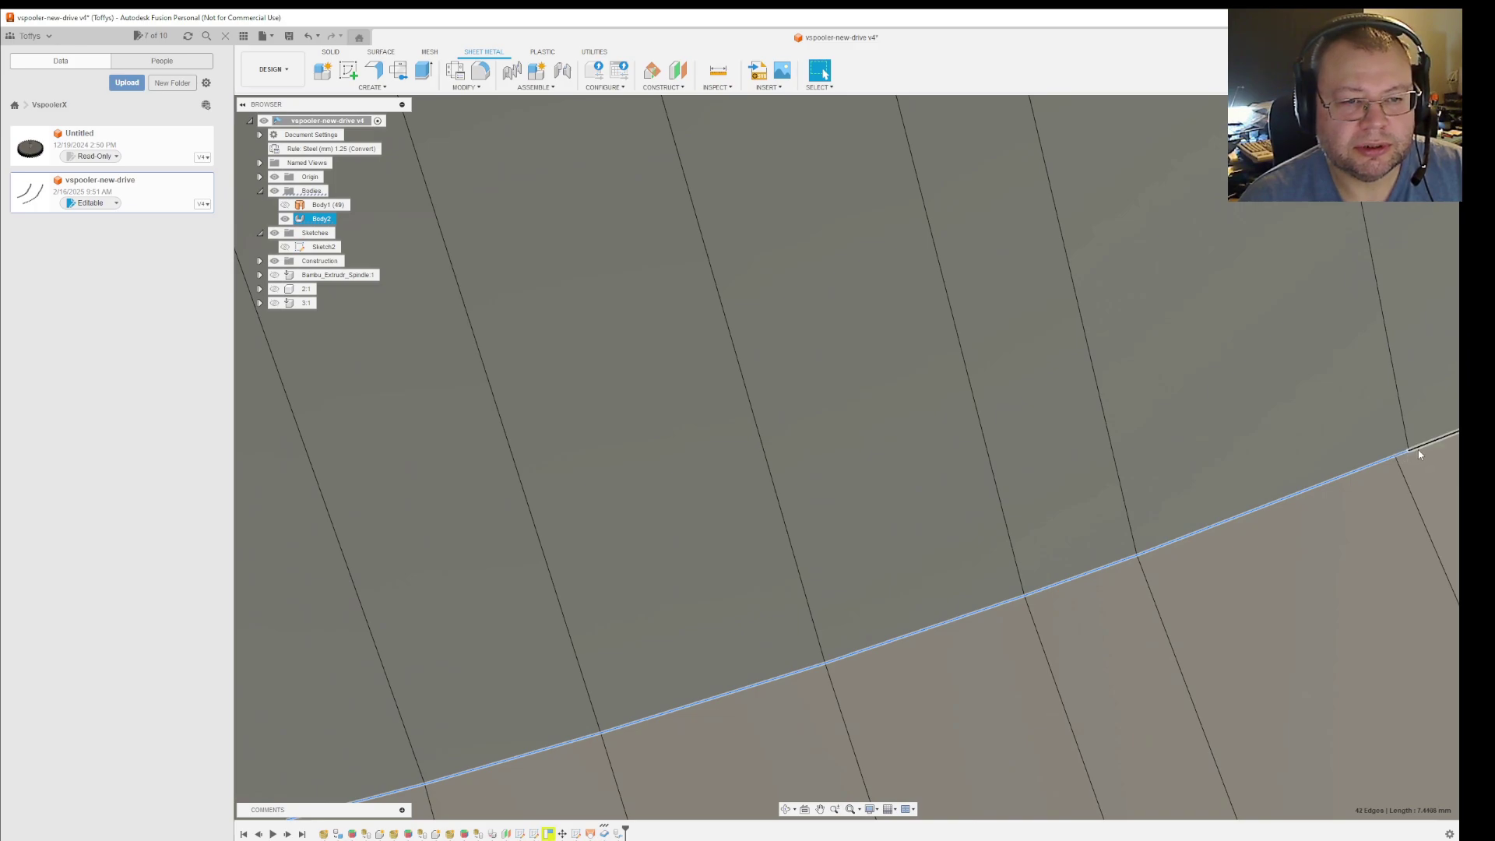
left_click(1424, 451, "ctrl")
scroll(1391, 544, "down", 5)
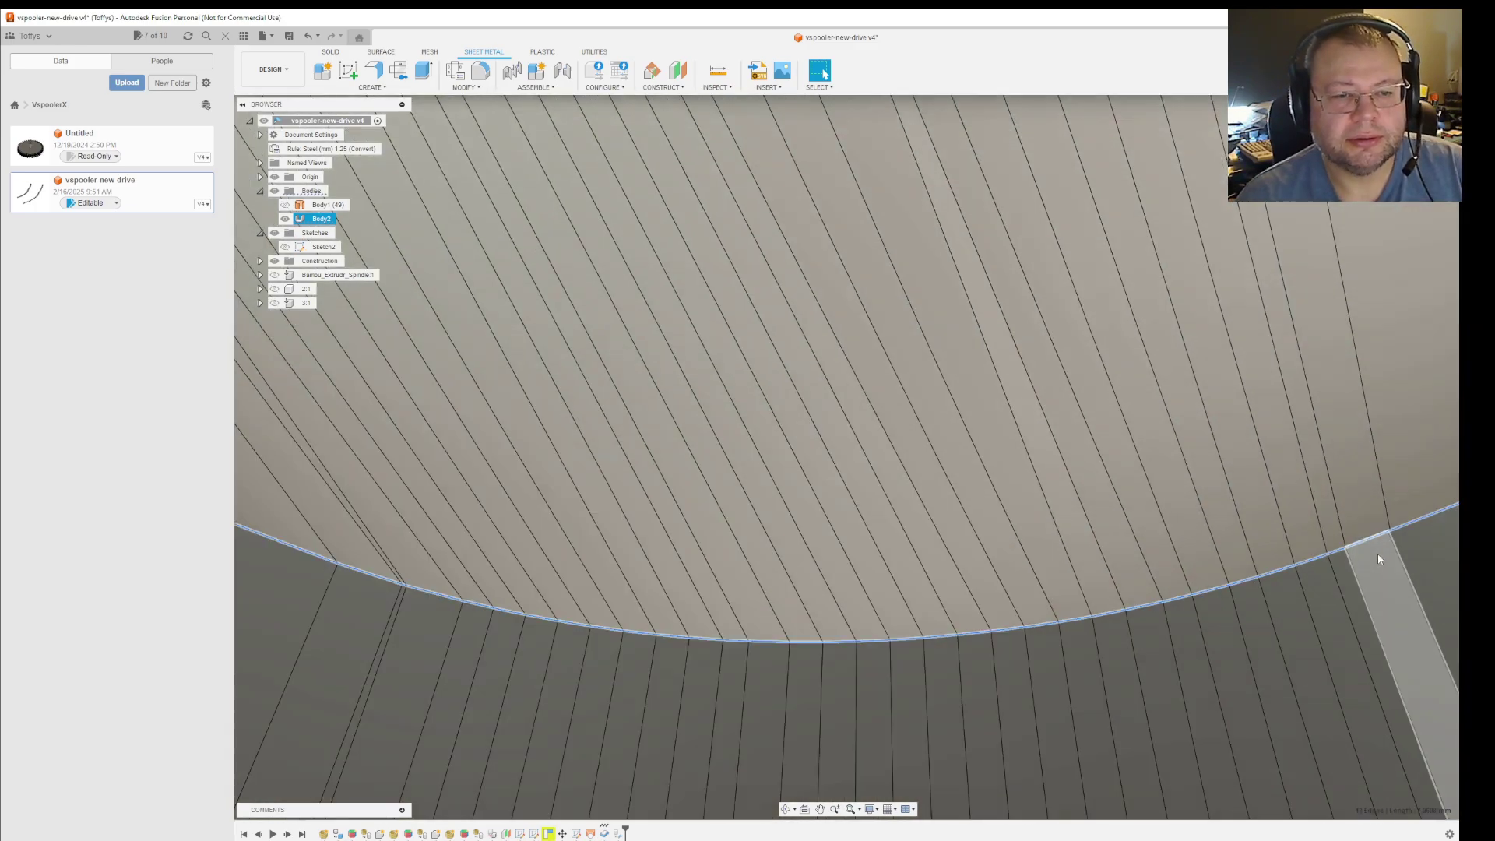
scroll(1364, 559, "down", 3)
Add the last flange edge segments, bringing the chain to 51 edges, about 13.07 mm
scroll(928, 588, "up", 8)
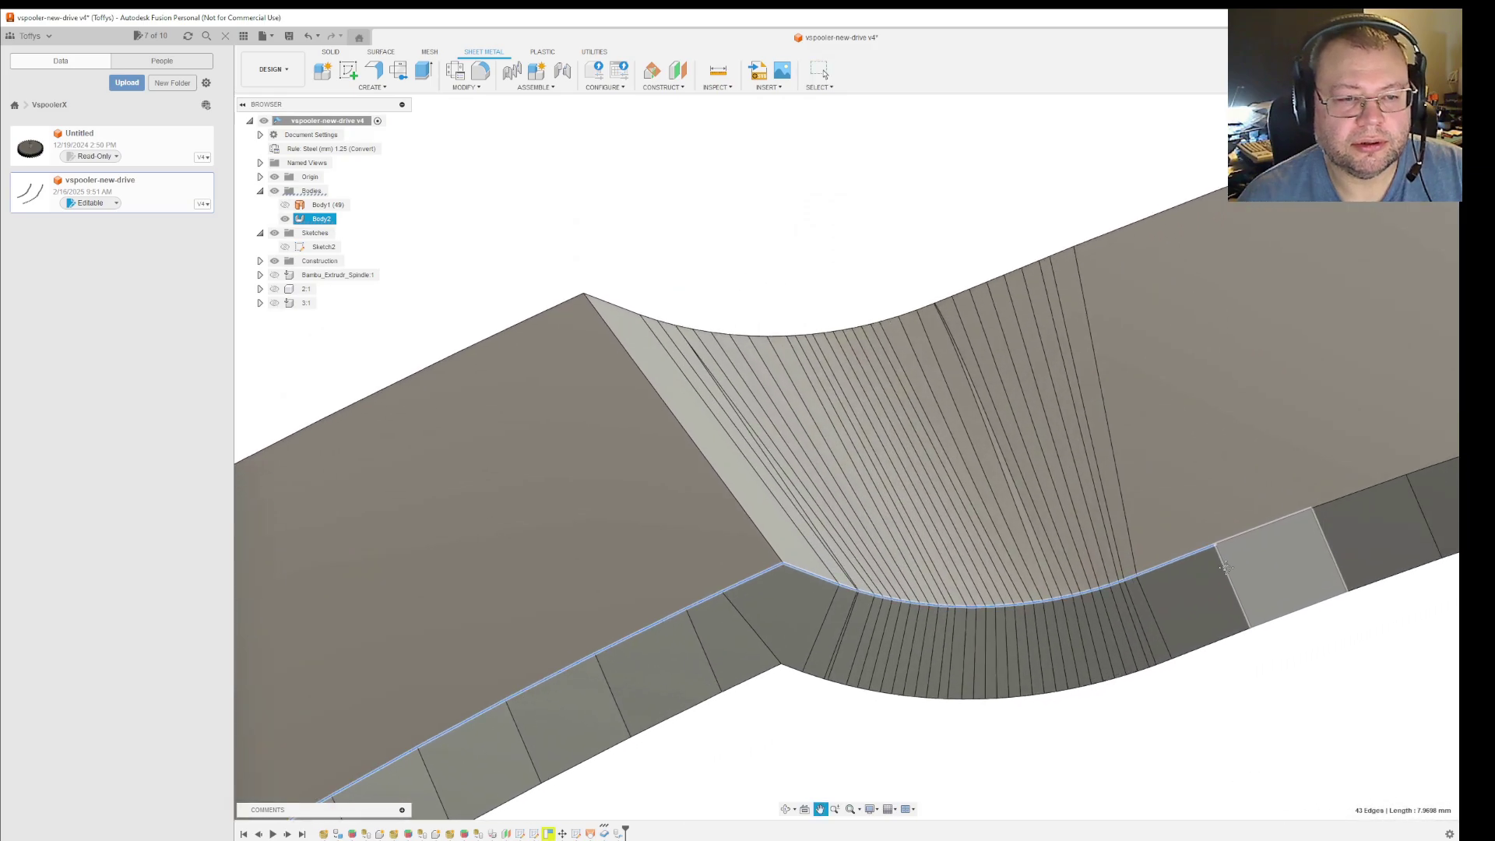
scroll(928, 587, "up", 5)
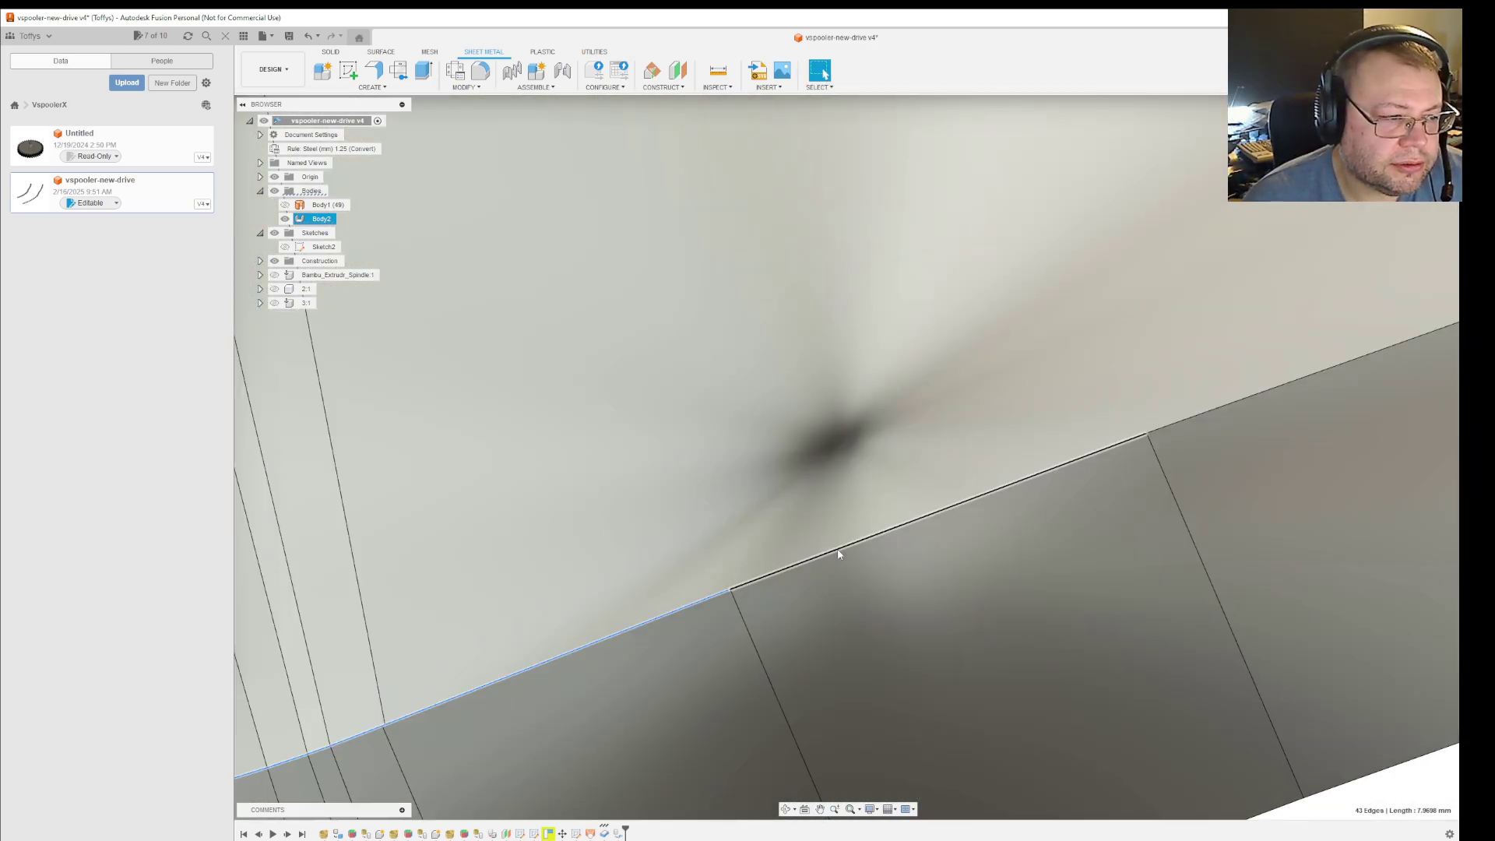
left_click(838, 553, "ctrl")
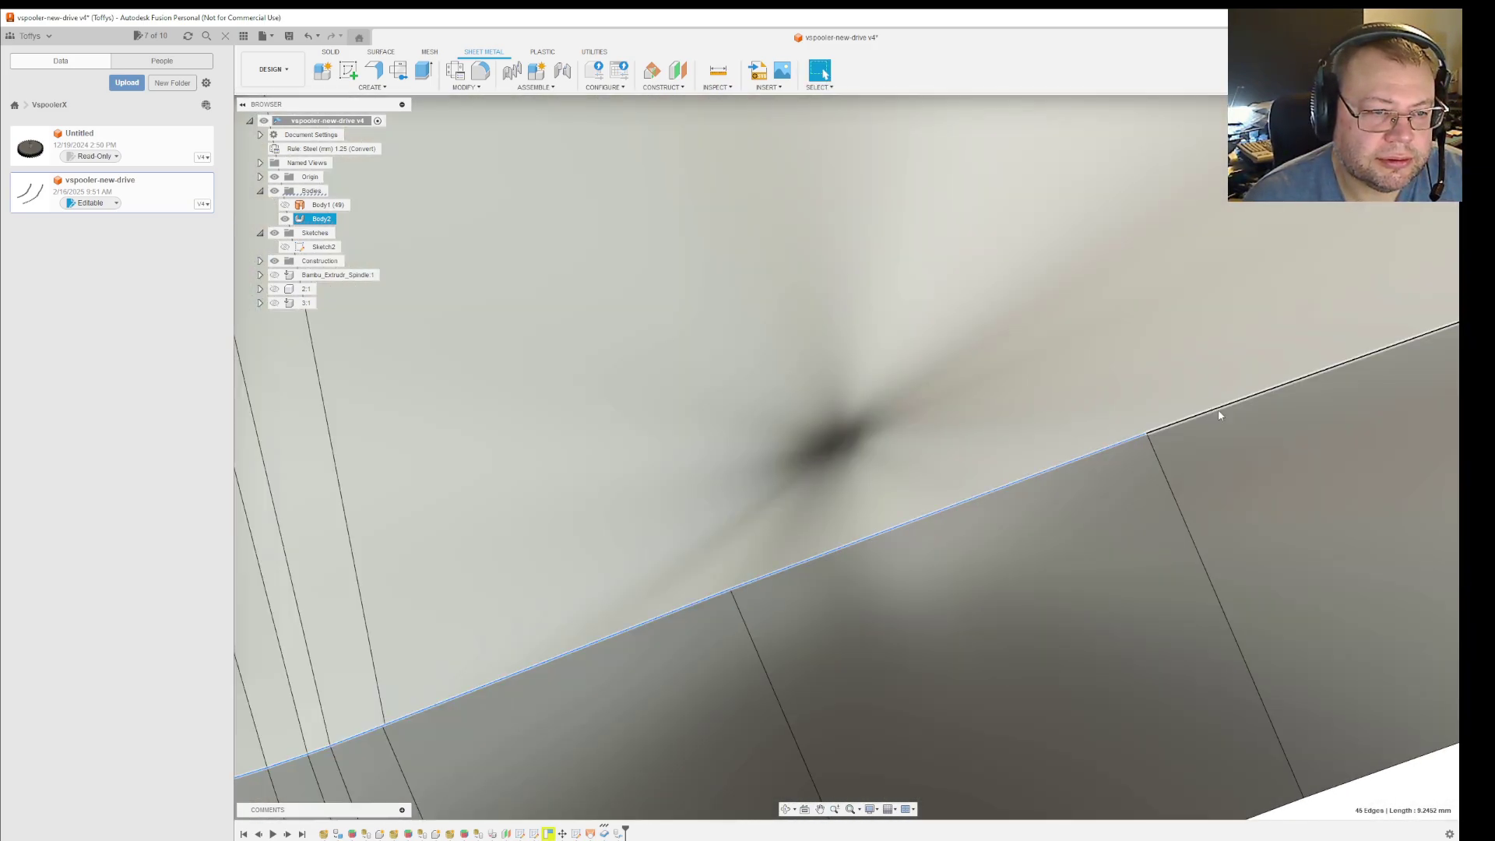
scroll(1230, 483, "down", 4)
scroll(1285, 545, "up", 3)
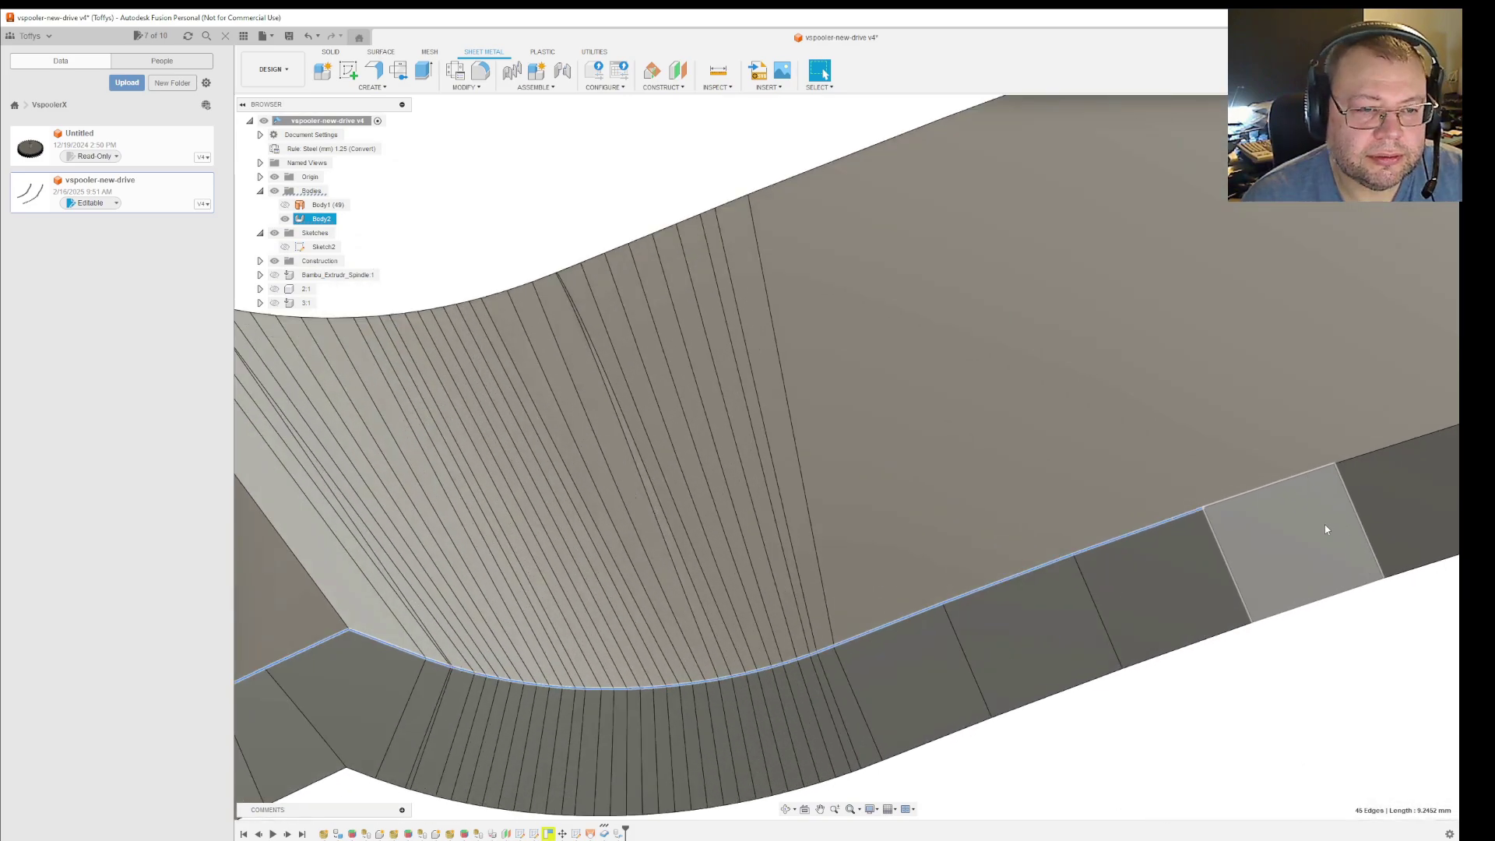
left_click(1289, 482, "ctrl")
left_click(1353, 459, "ctrl")
scroll(1359, 506, "down", 5)
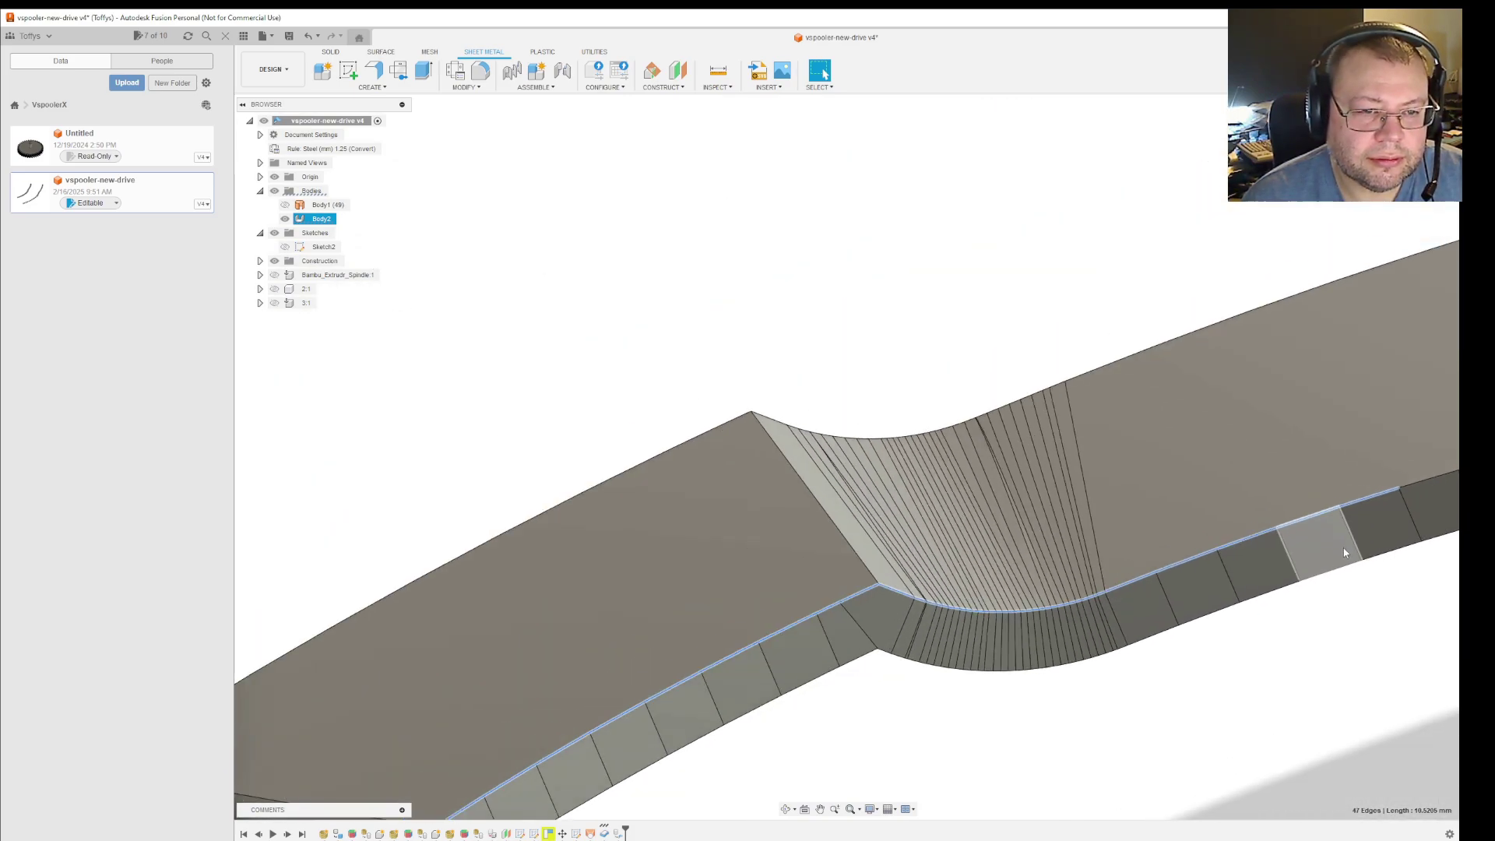
scroll(978, 611, "up", 5)
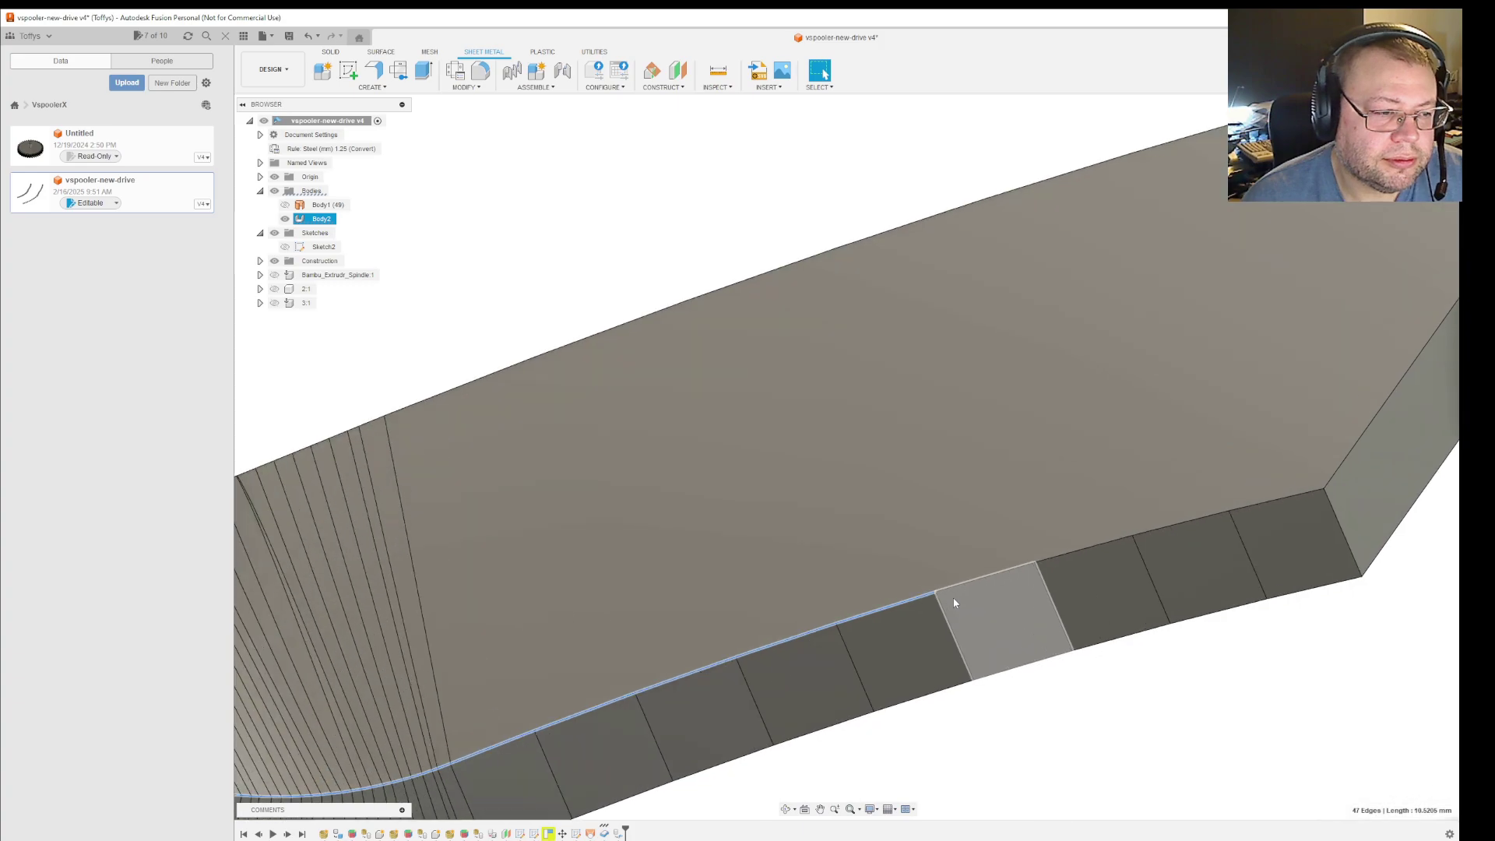
left_click(969, 586, "ctrl")
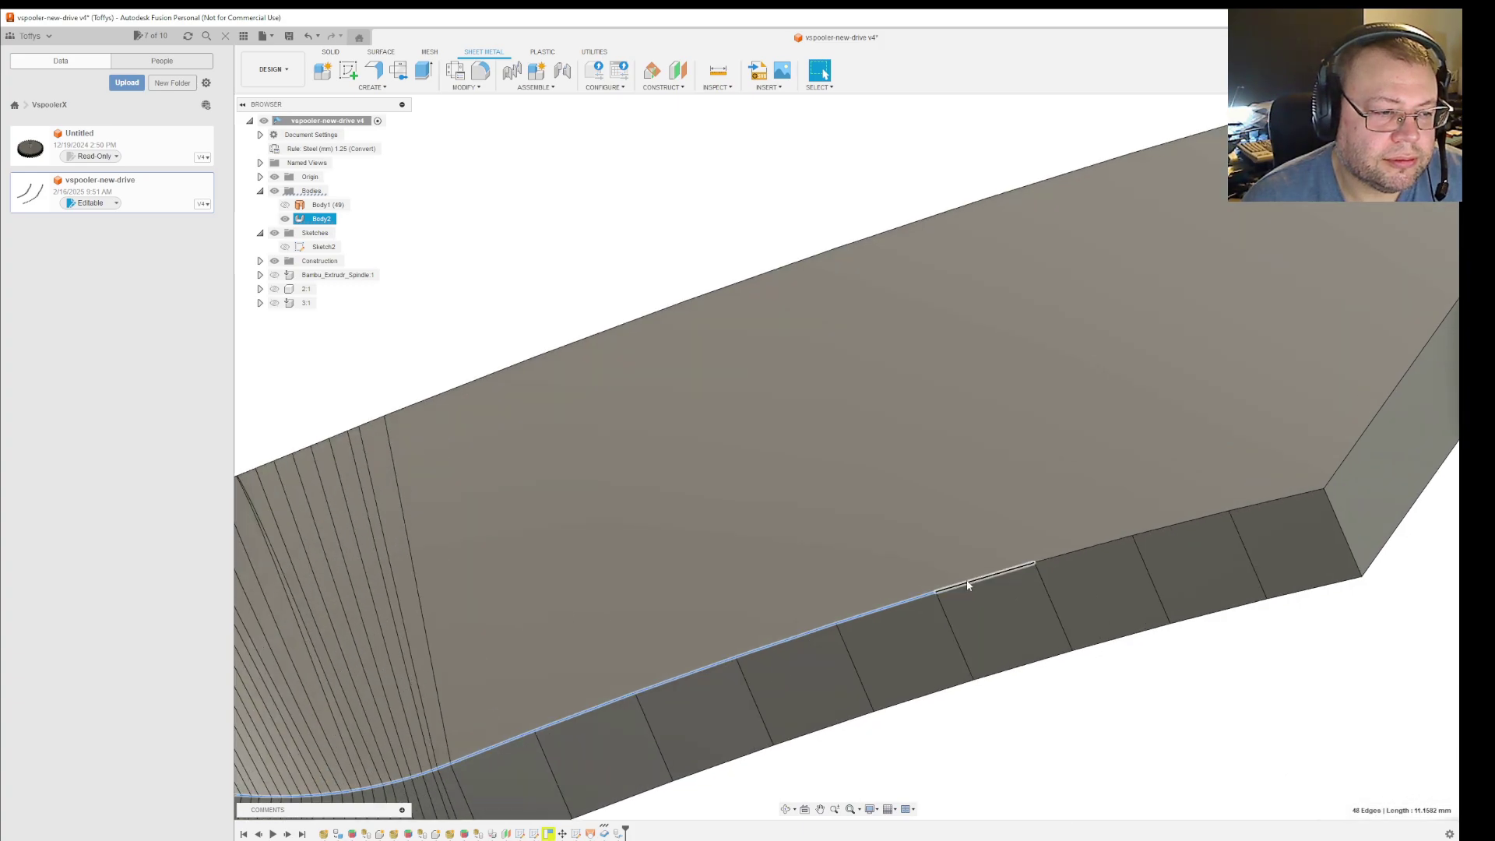
left_click(1067, 559, "ctrl")
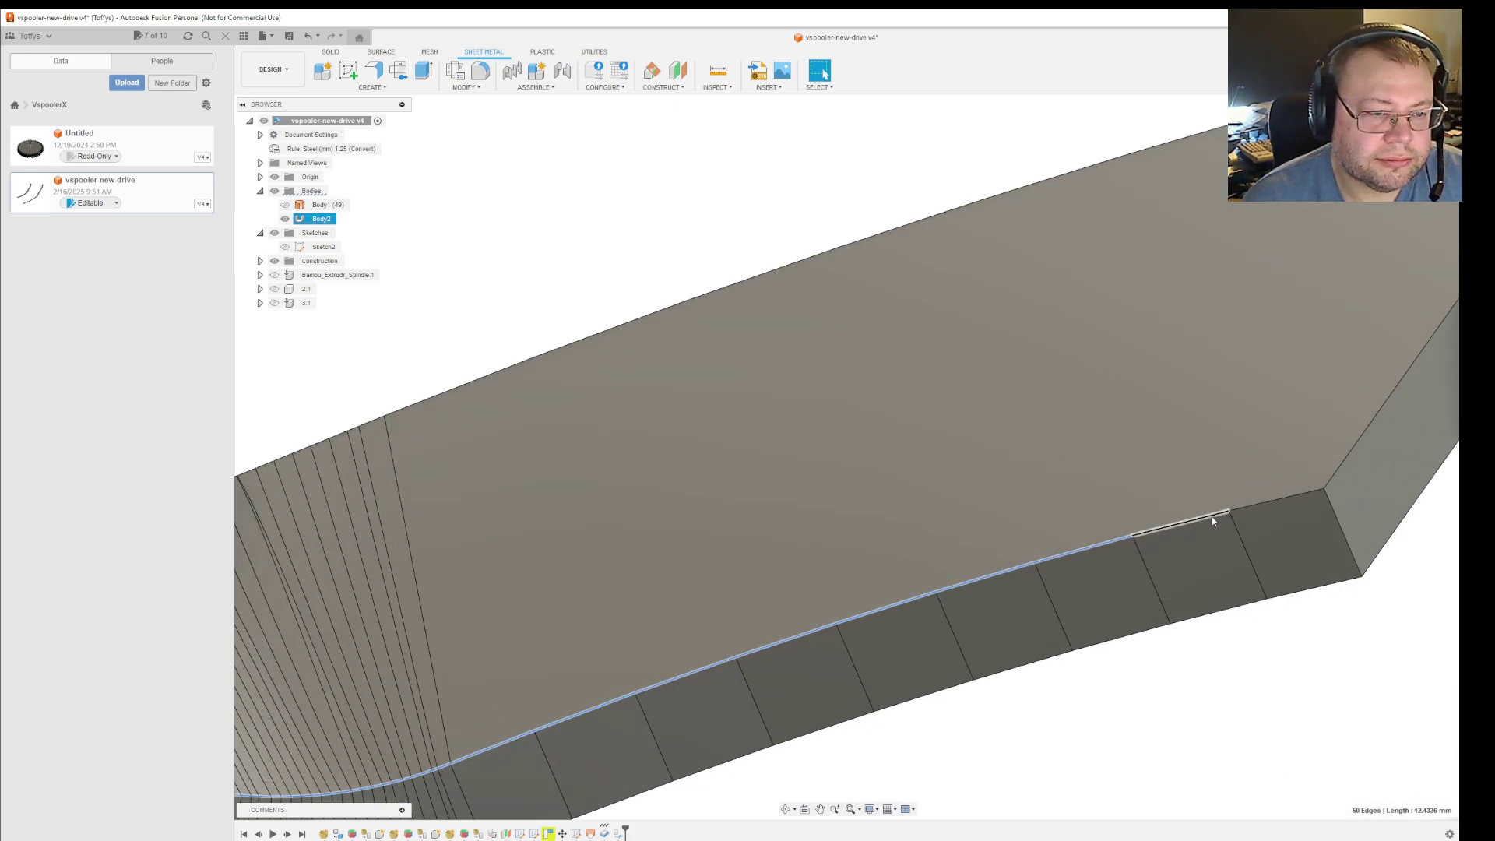
left_click(1251, 506, "ctrl")
scroll(1287, 569, "down", 2)
scroll(1287, 570, "down", 3)
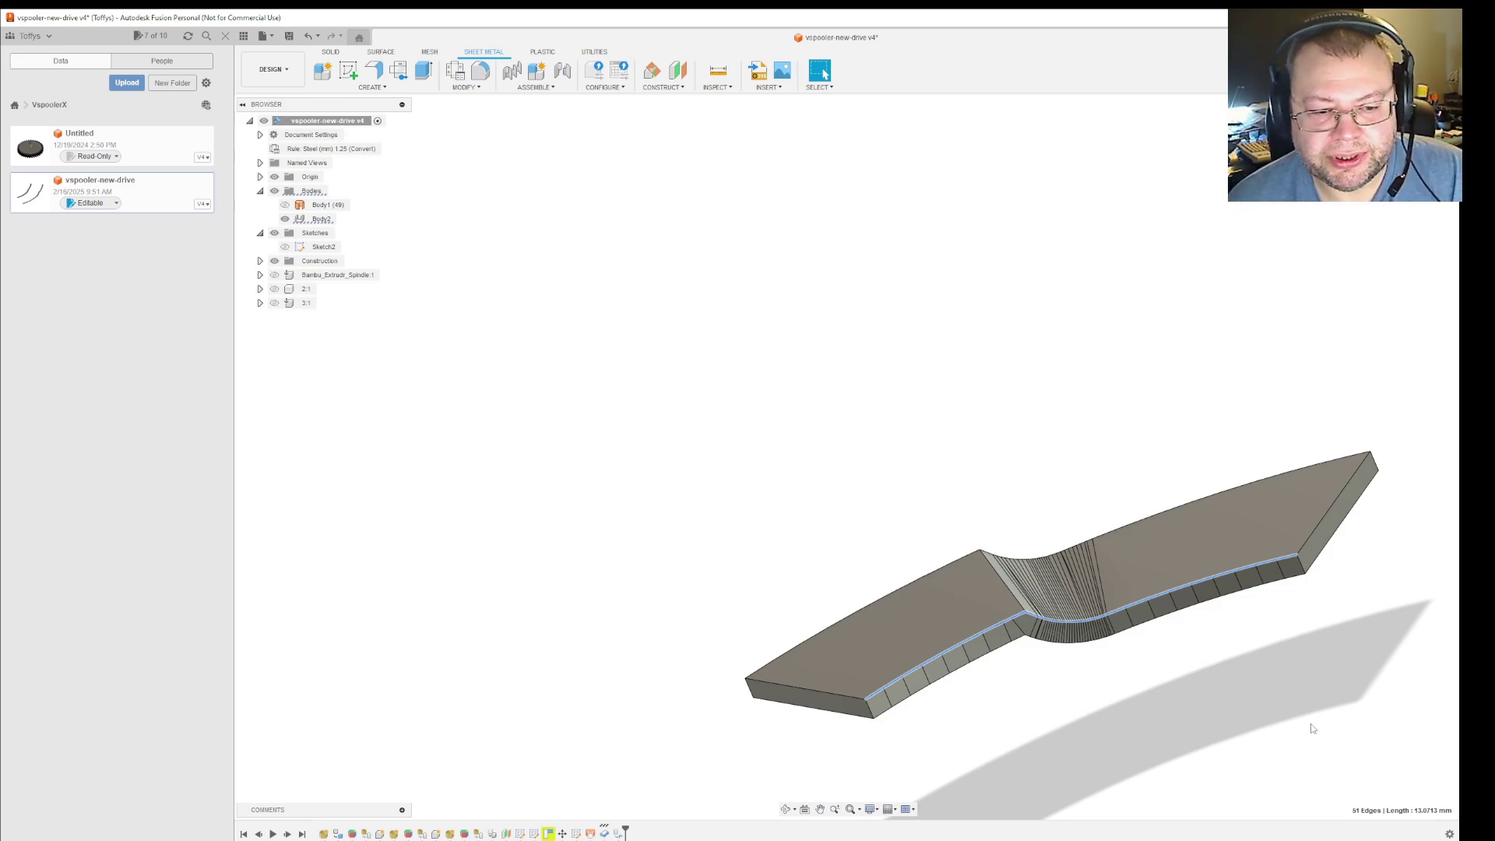
Record the new length starting with 13 in Notepad below the '6mm dept' line
key("alt+Tab")
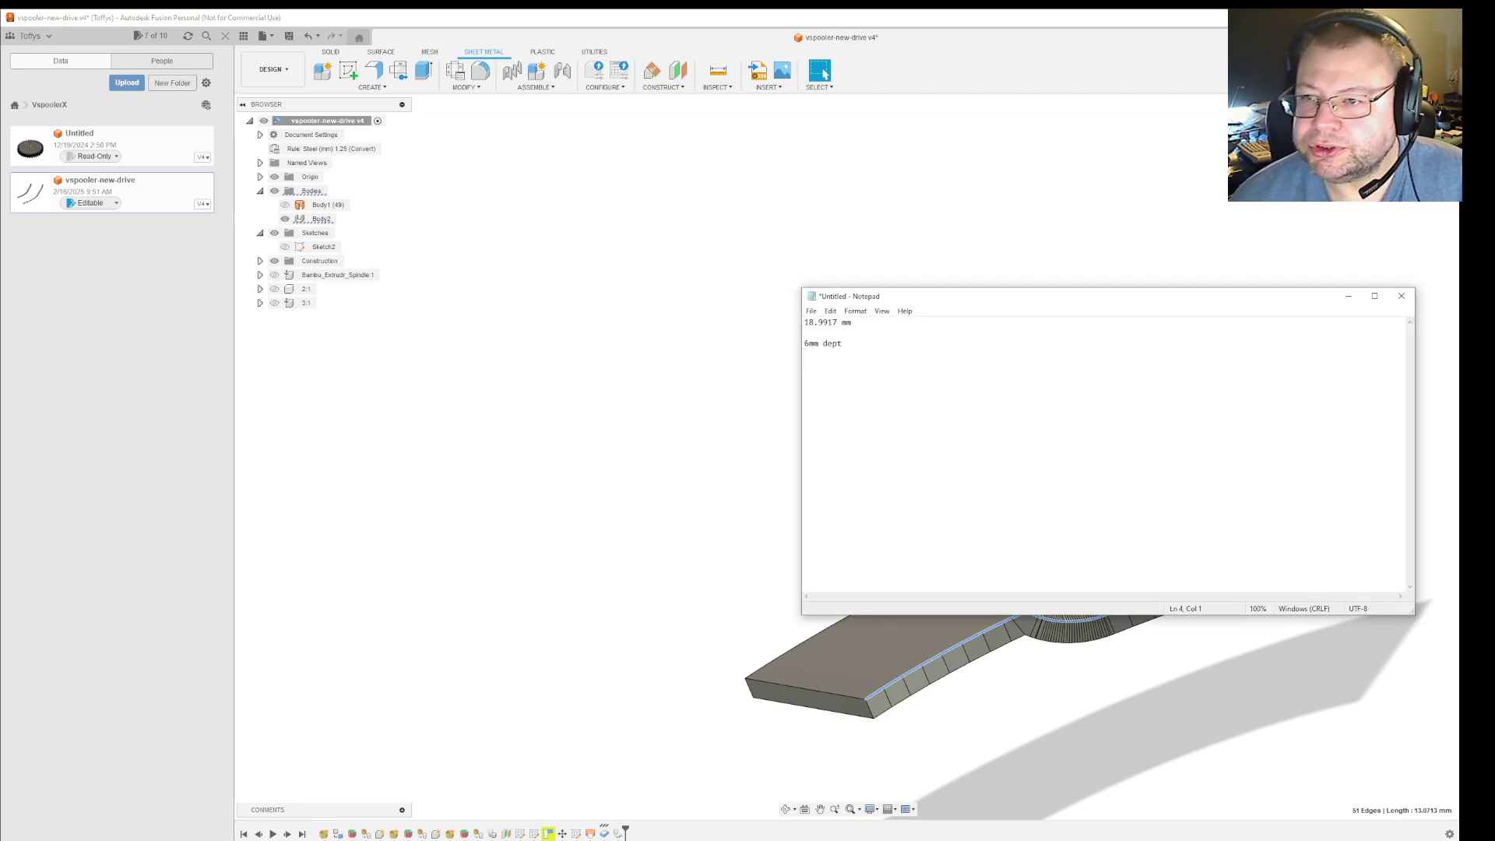
type("13")
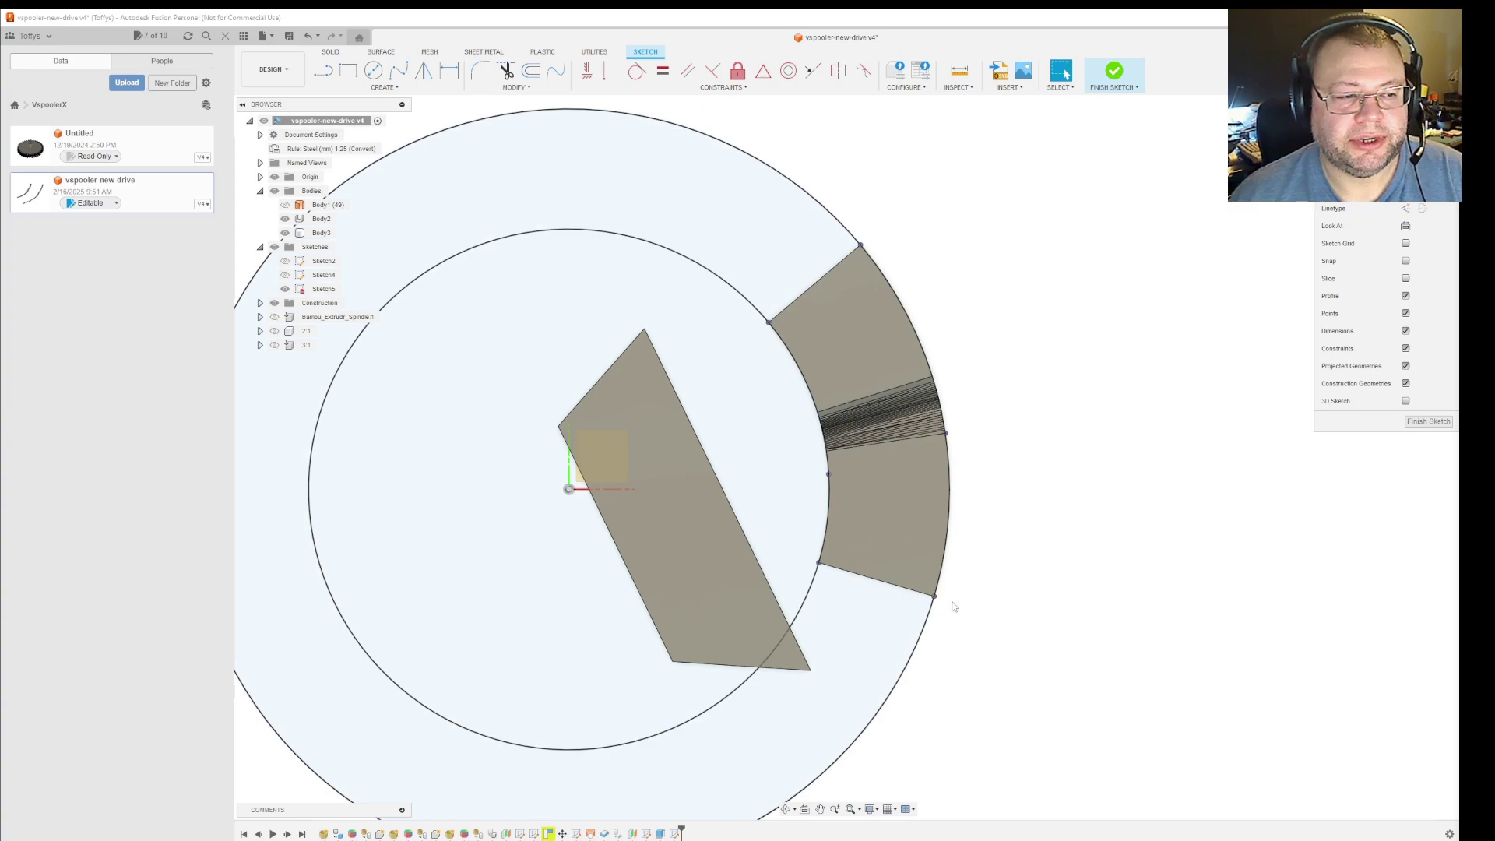
Check the body's lower edge length, then select the outer and inner sketch circles
left_click(925, 594)
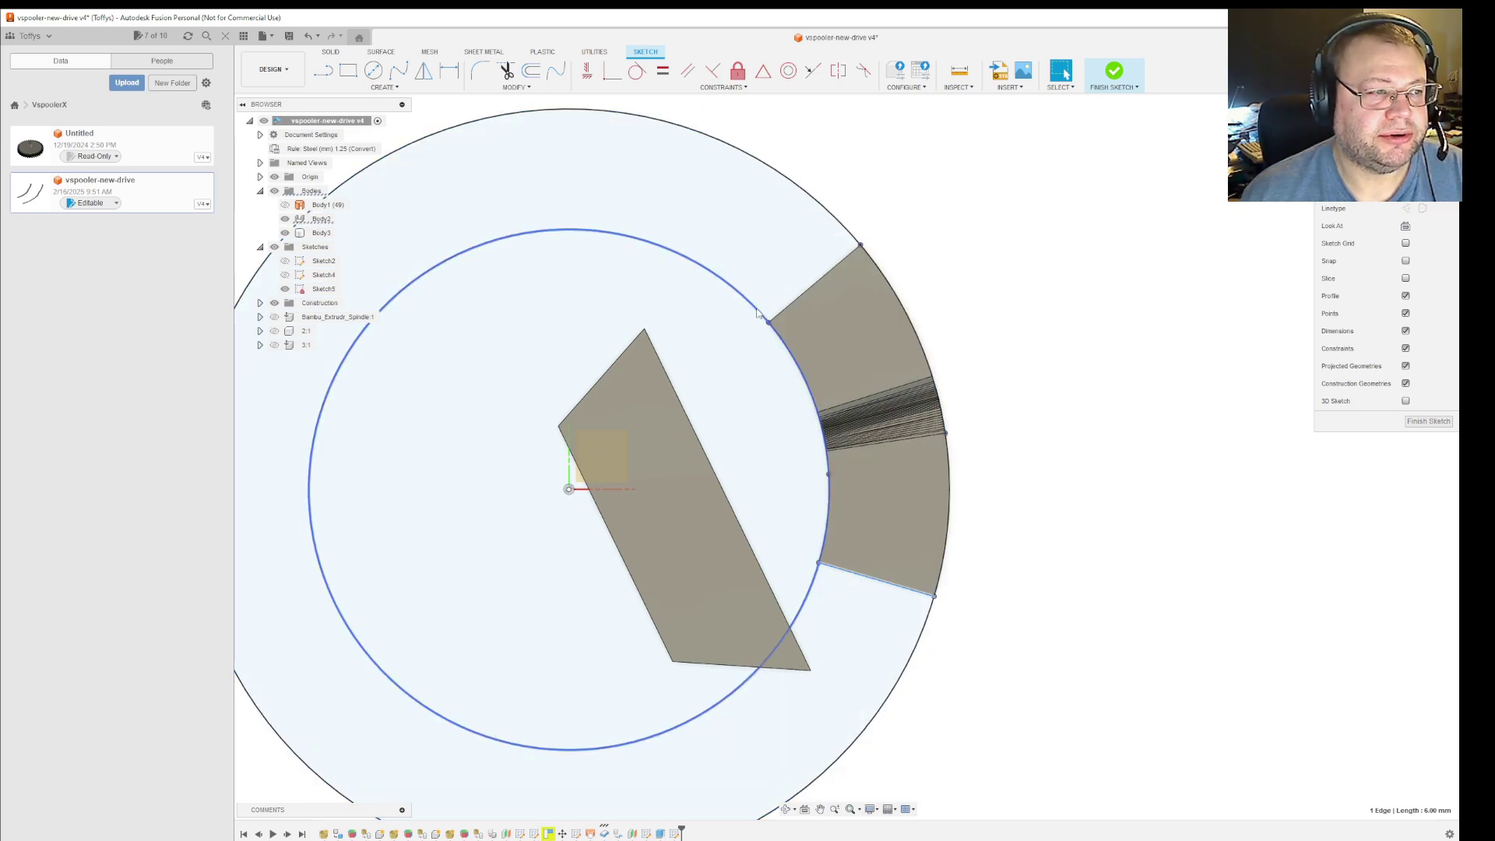
left_click(853, 237)
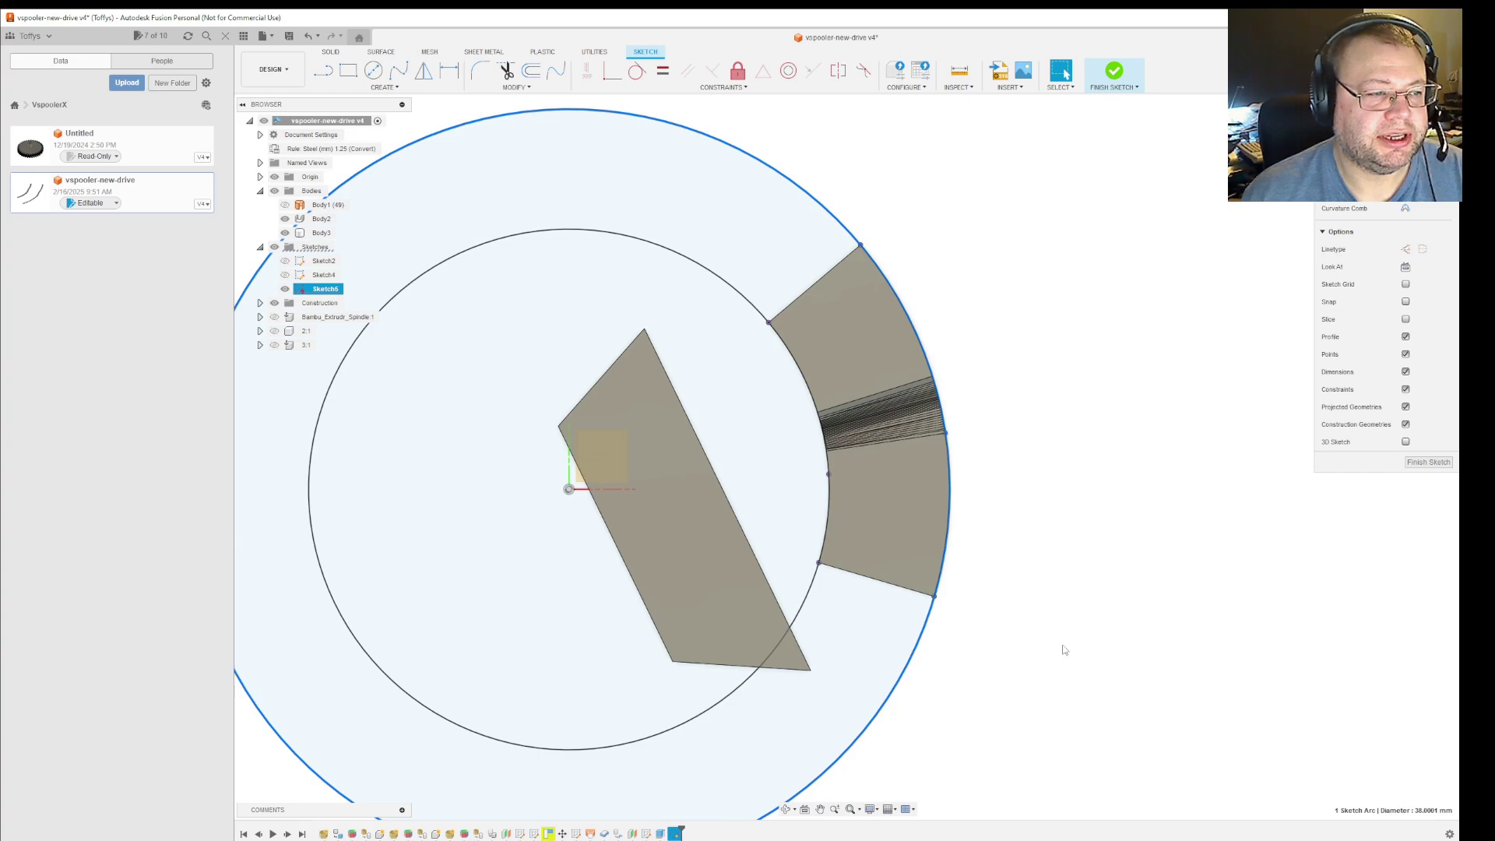
left_click(819, 593, "ctrl")
Delete the old circles and draw 3-point circles through the inner and outer arcs
key("Delete")
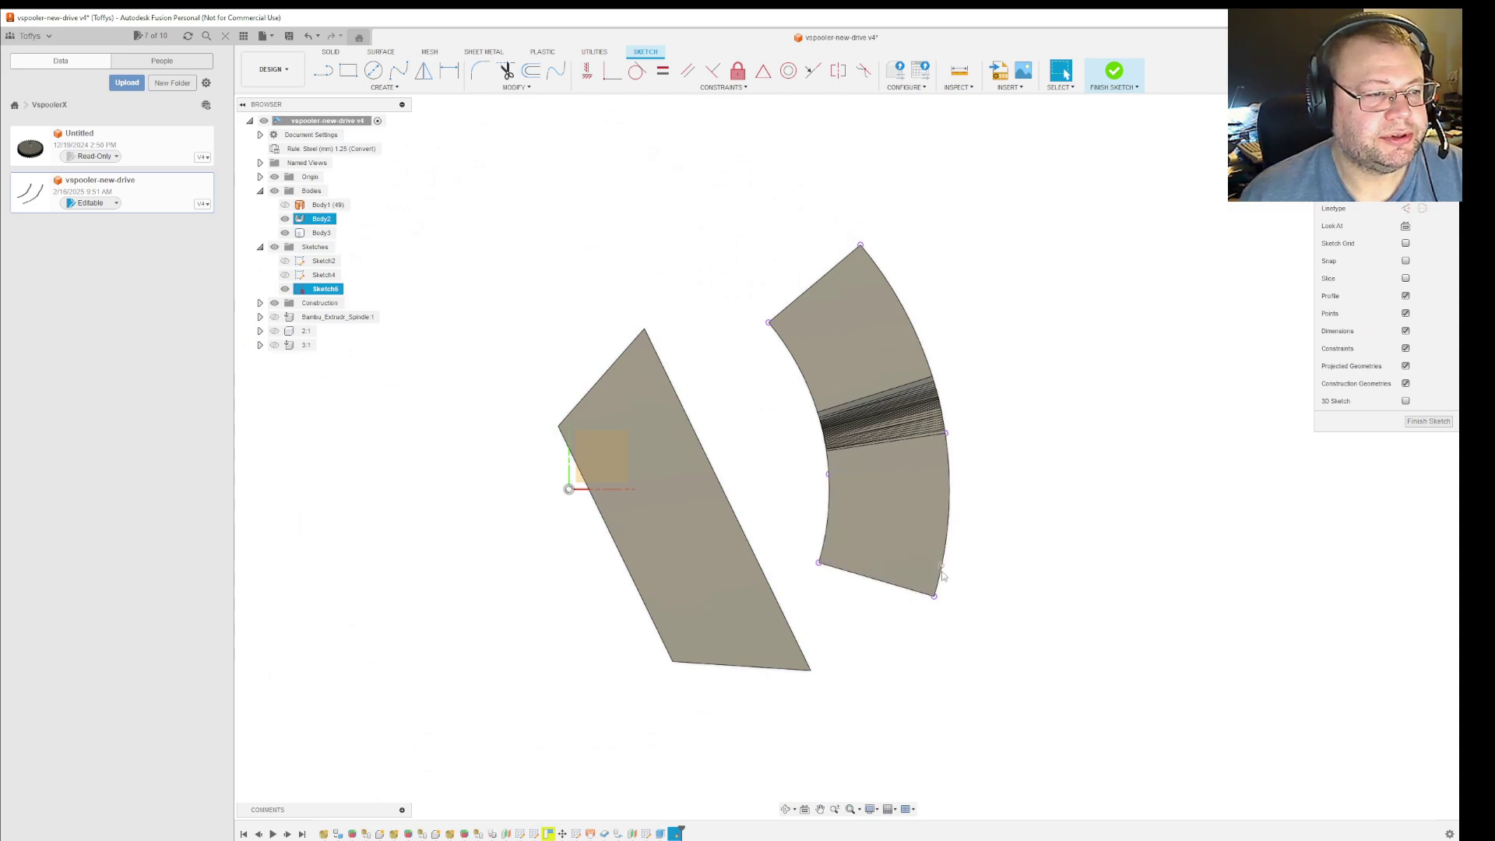
left_click(373, 70)
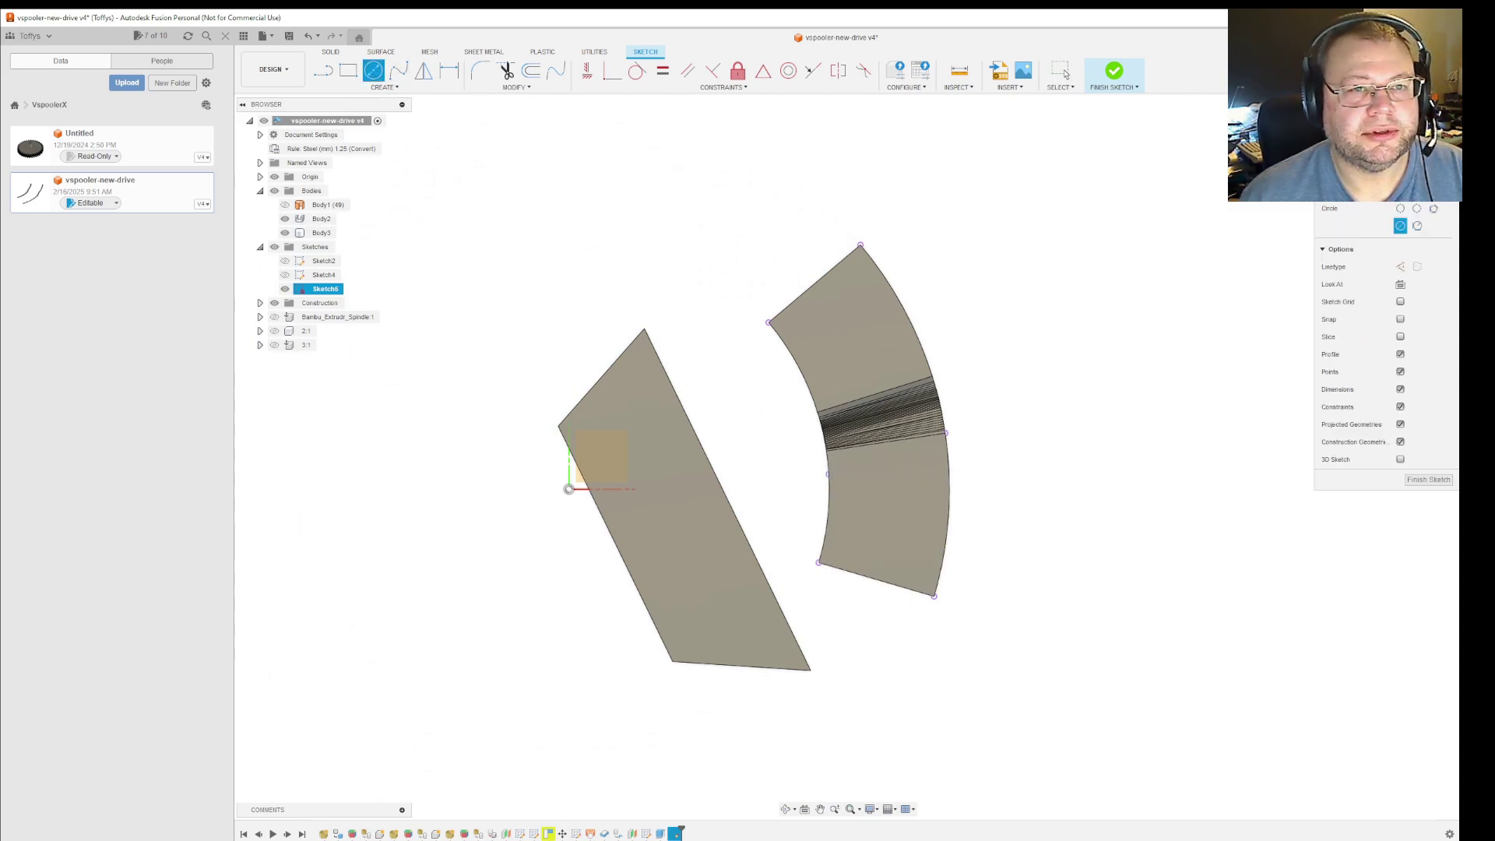
left_click(1417, 209)
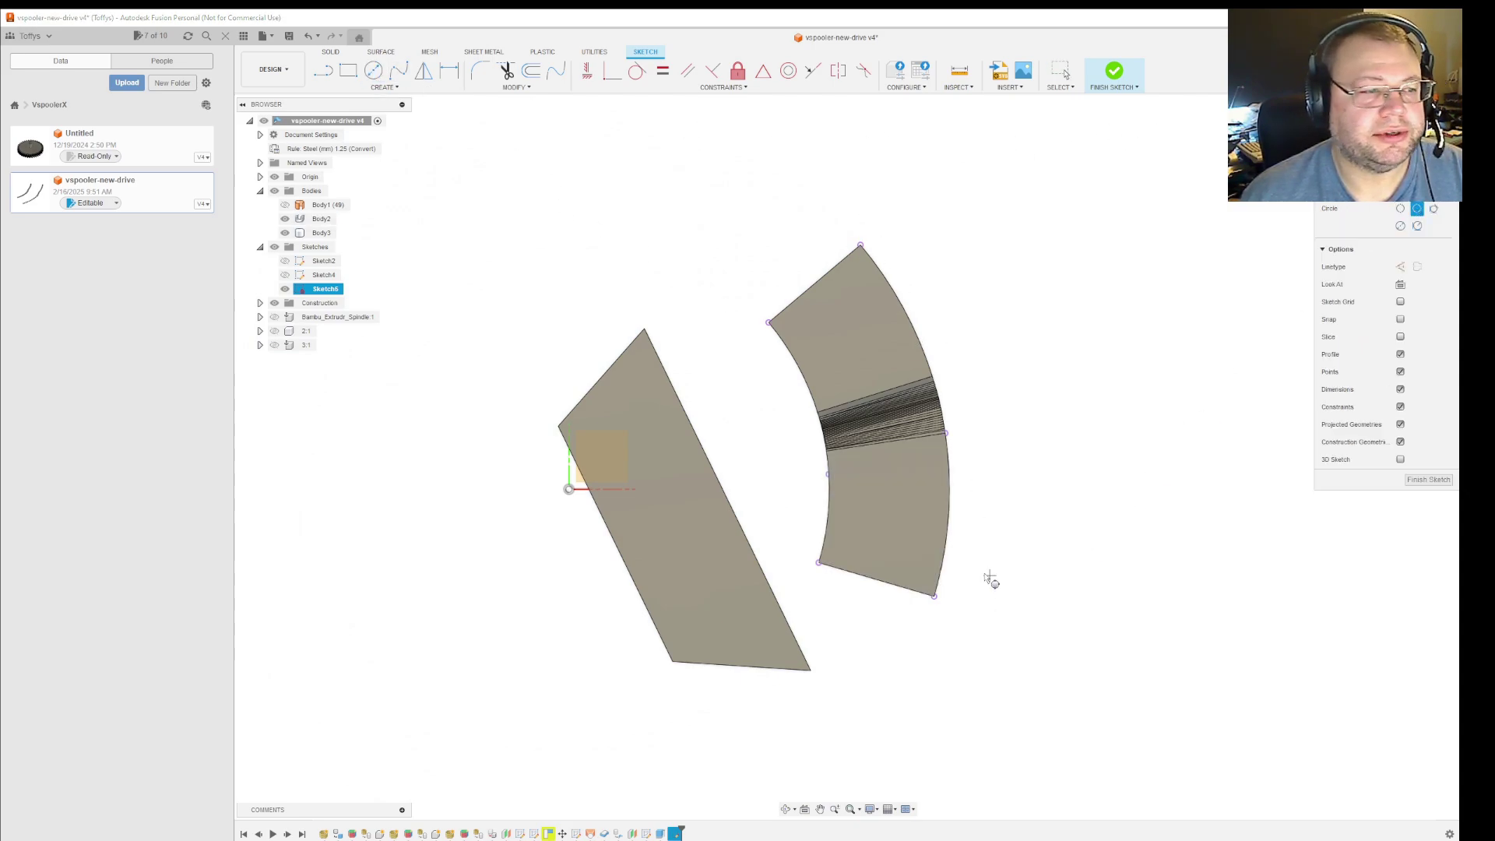
left_click(768, 323)
left_click(818, 562)
left_click(828, 473)
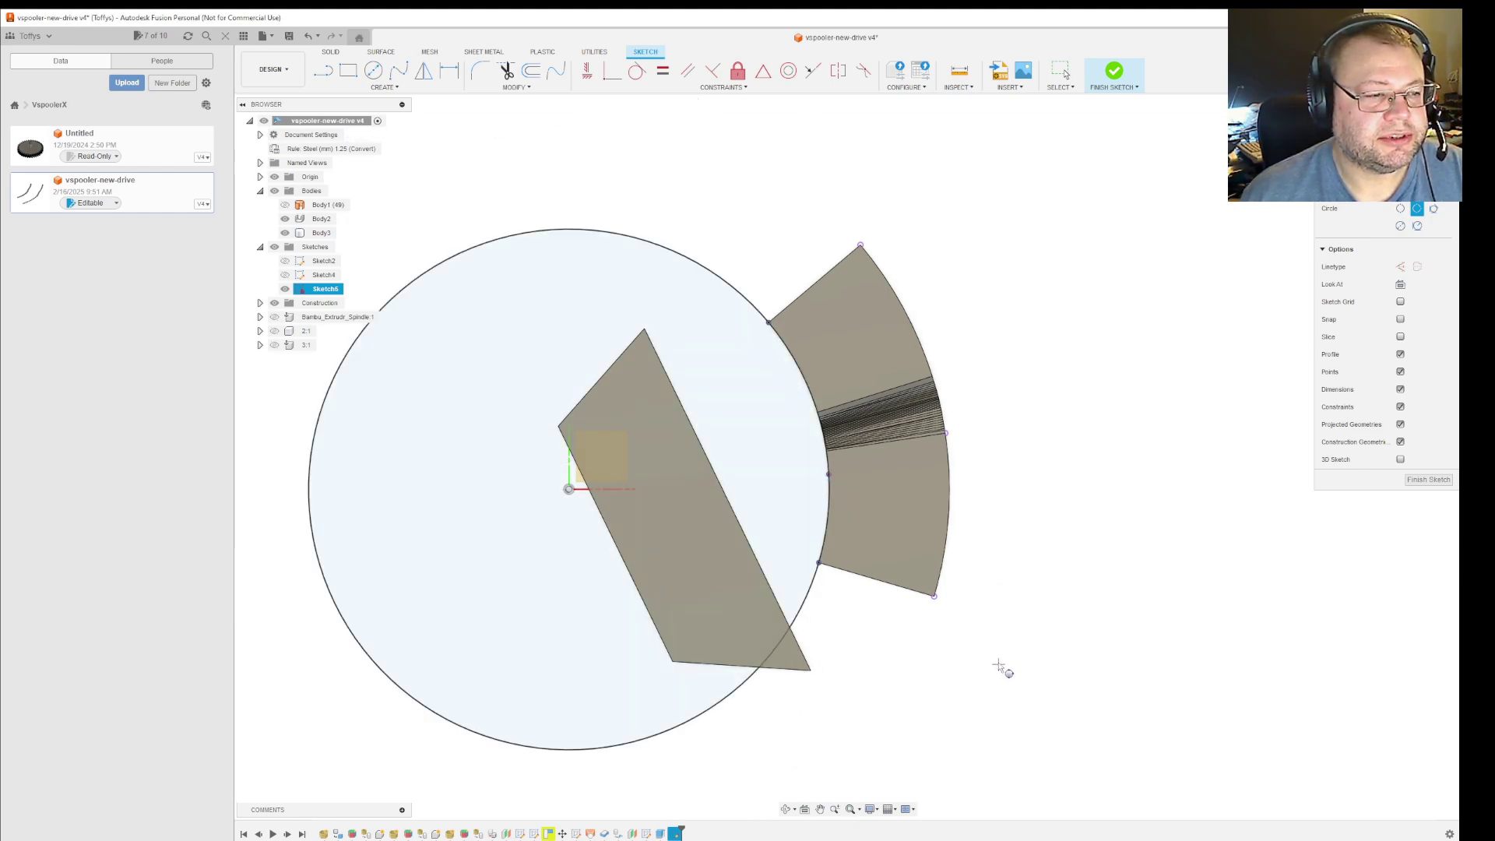
left_click(861, 244)
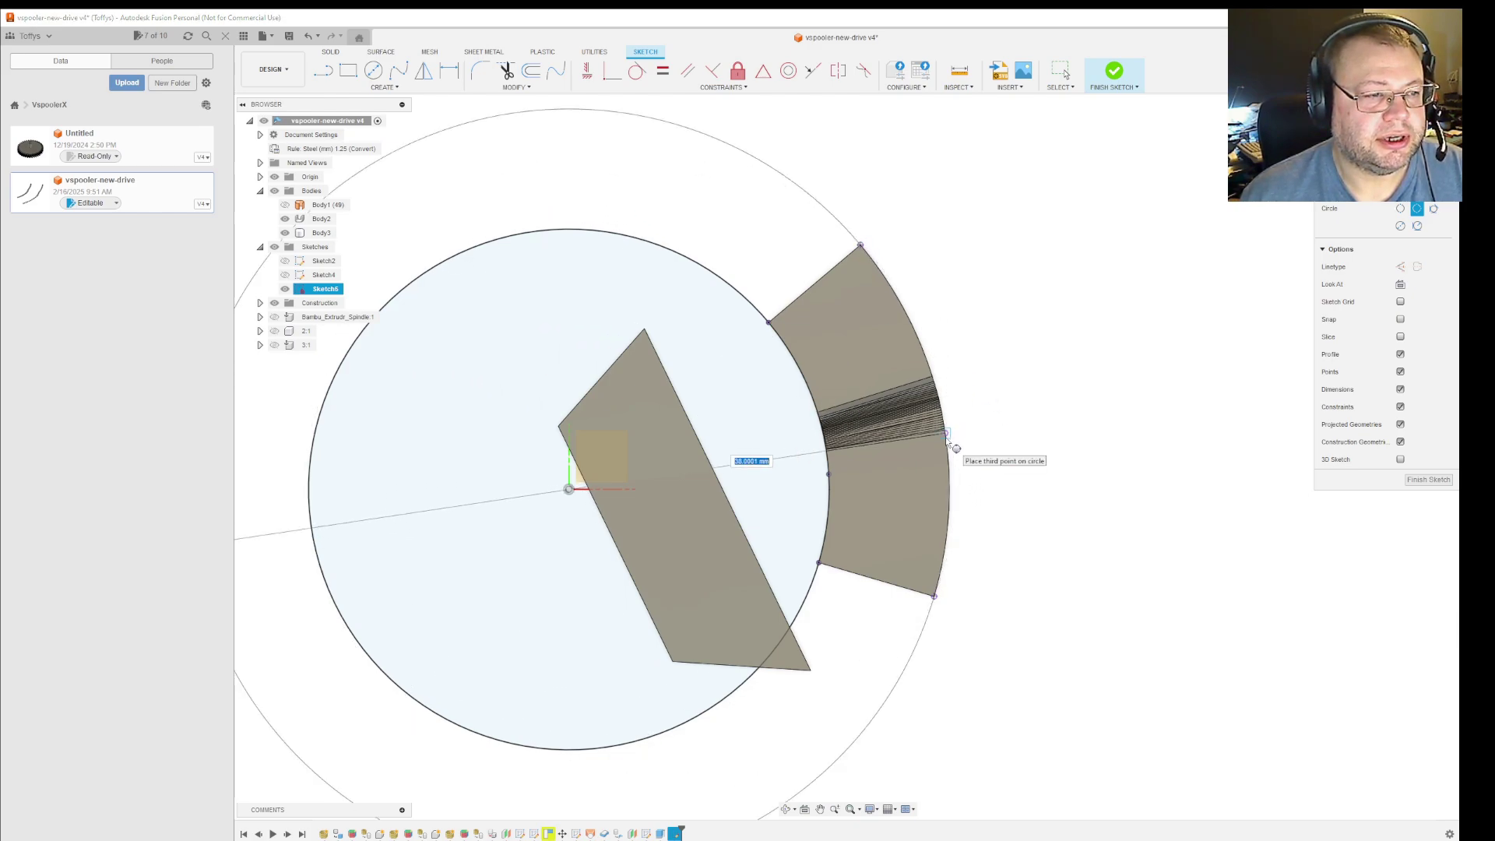
left_click(946, 434)
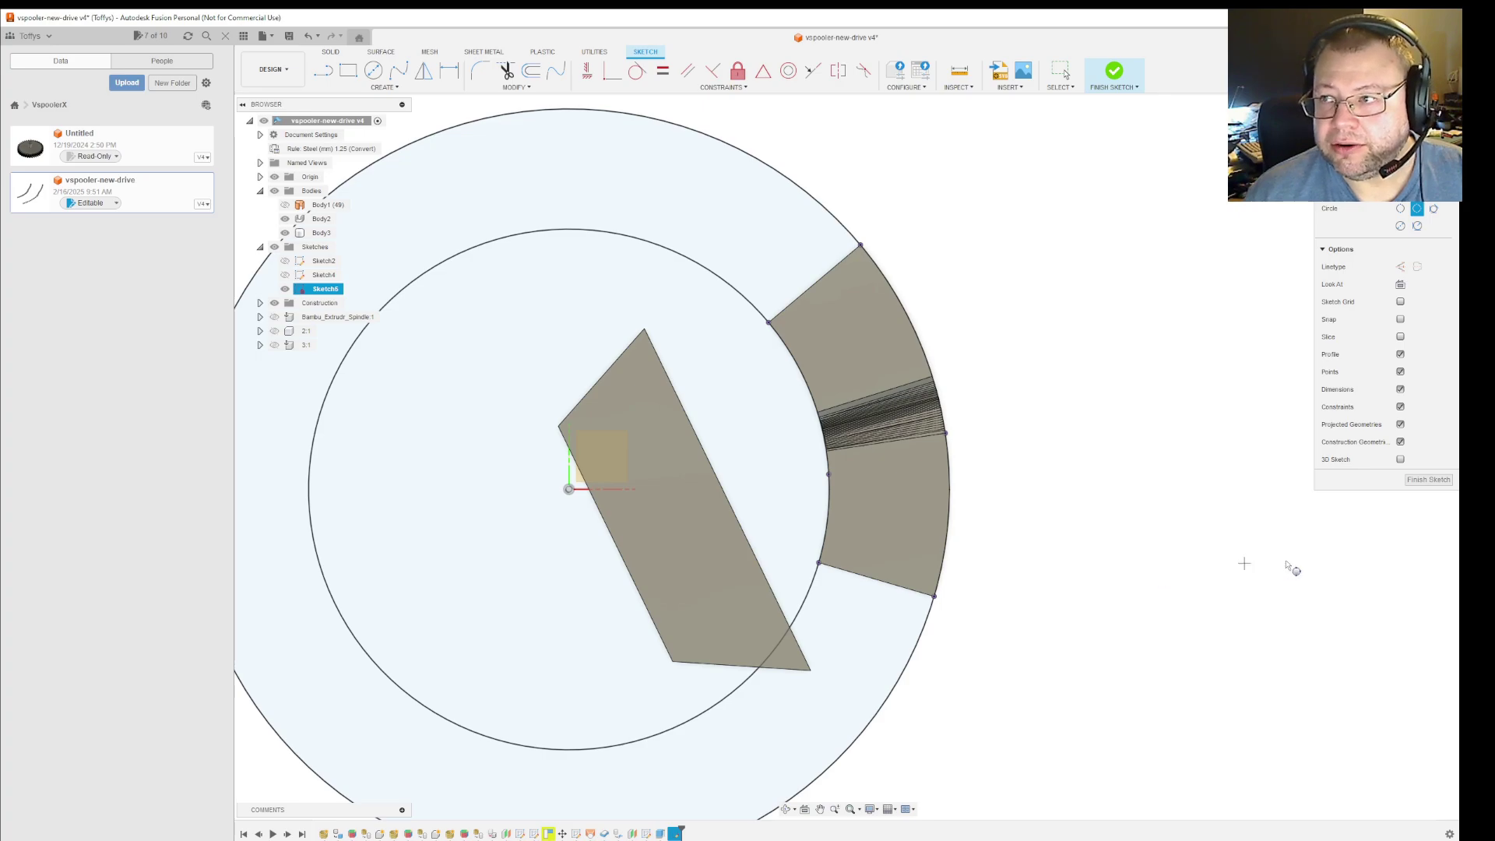
Copy the 18.9917 mm measurement from the Notepad notes
key("alt+Tab")
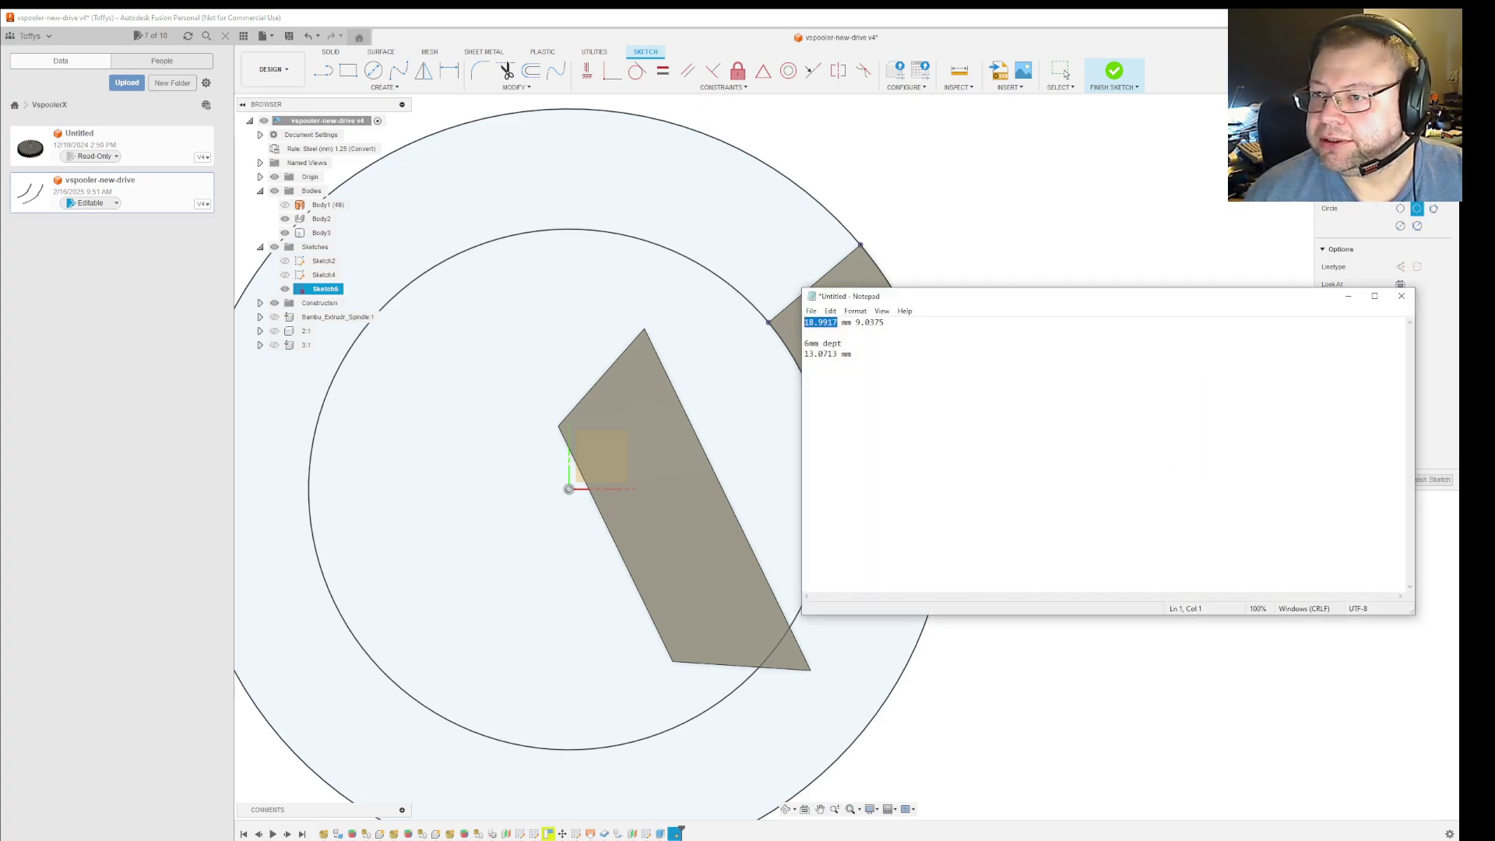
left_click(830, 311)
left_click(841, 362)
left_click(1348, 296)
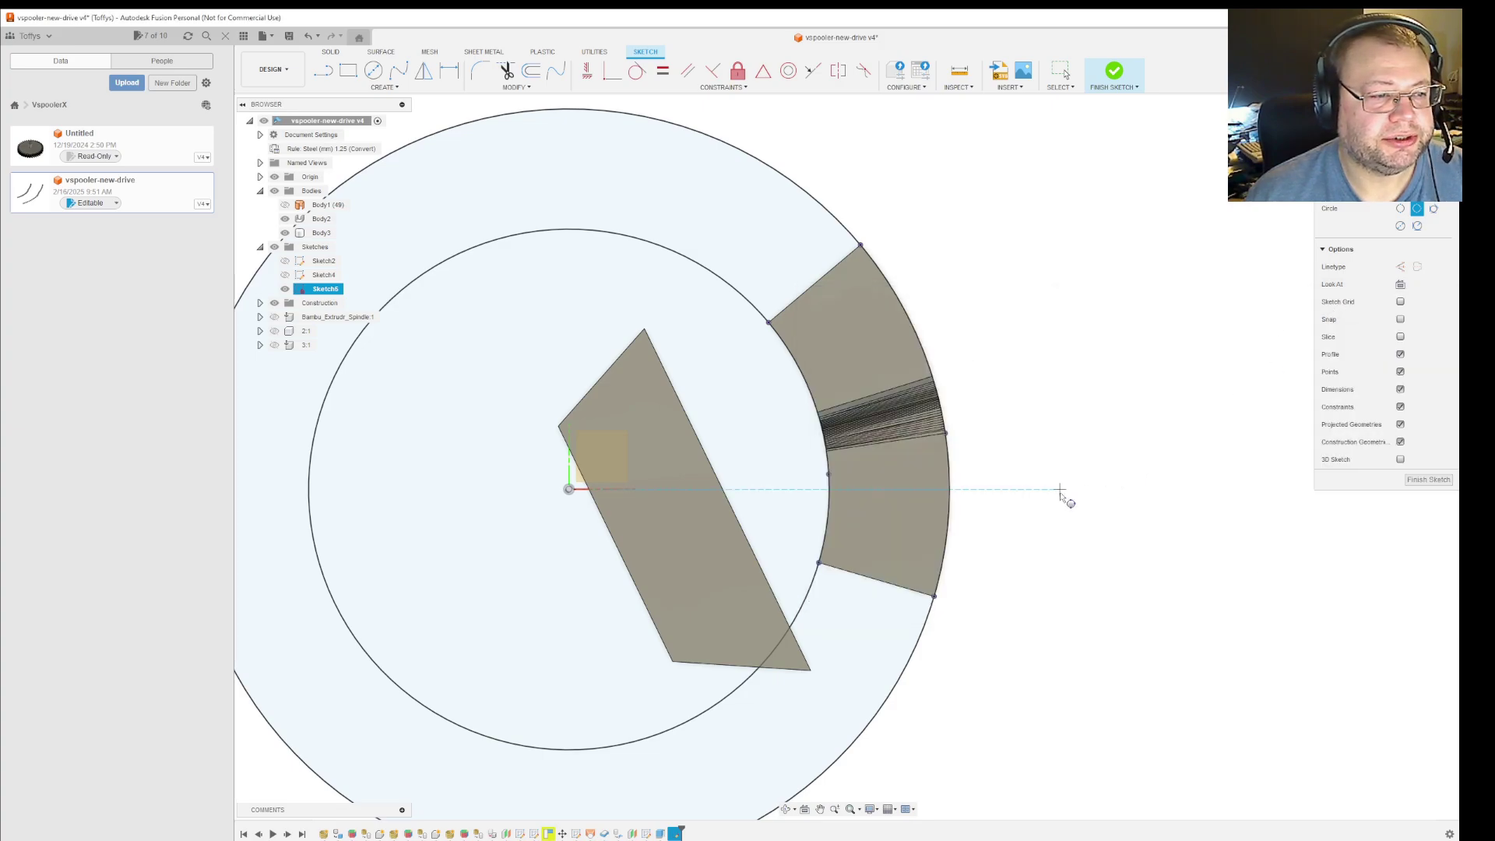
Draw a 3-point arc from the body's top outer corner to its lower outer corner
left_click(382, 87)
mouse_move(405, 136)
left_click(457, 136)
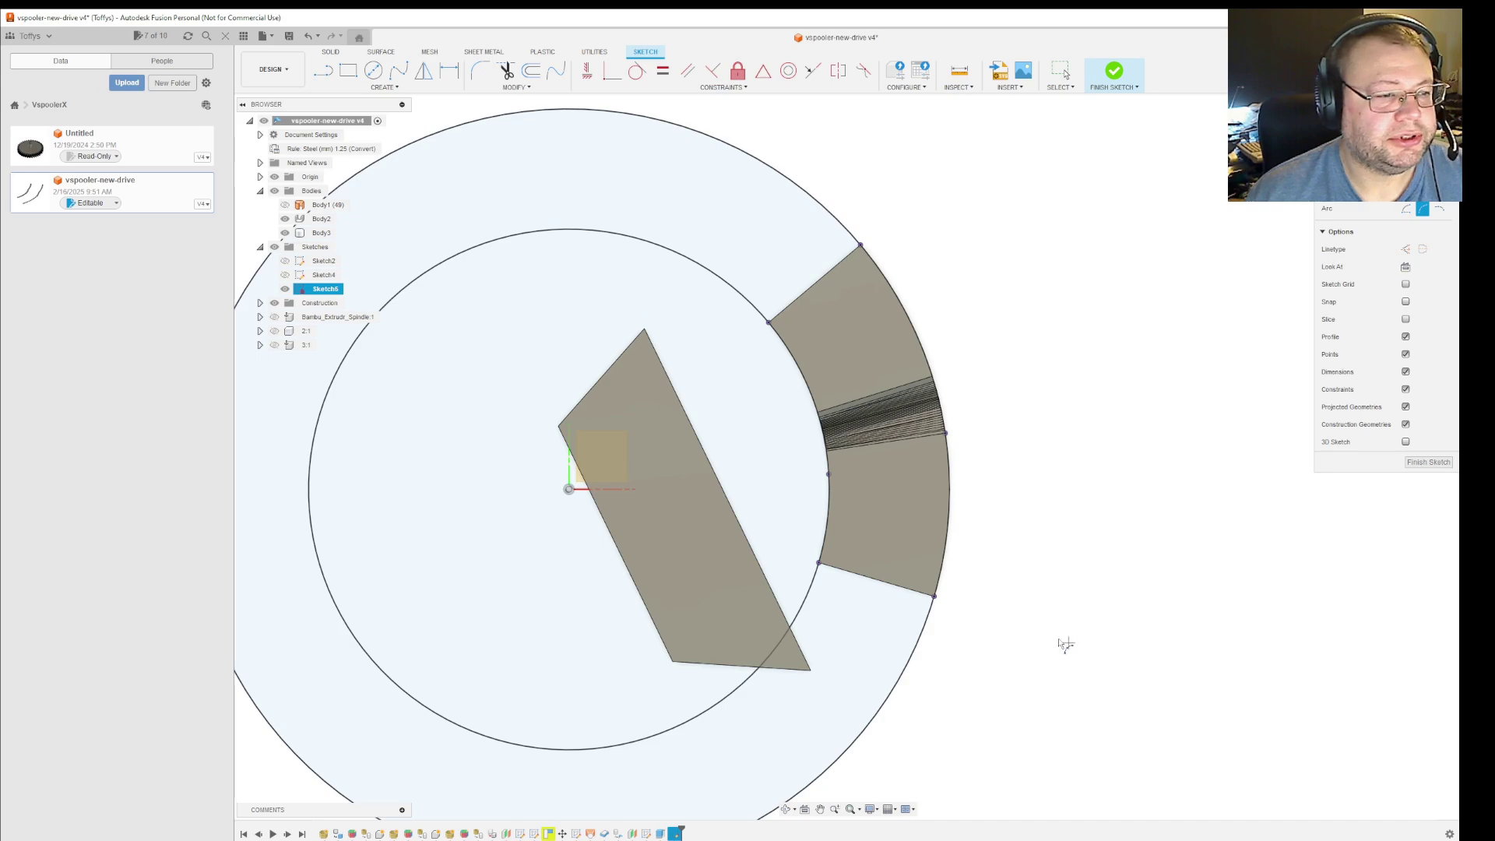
left_click(948, 528)
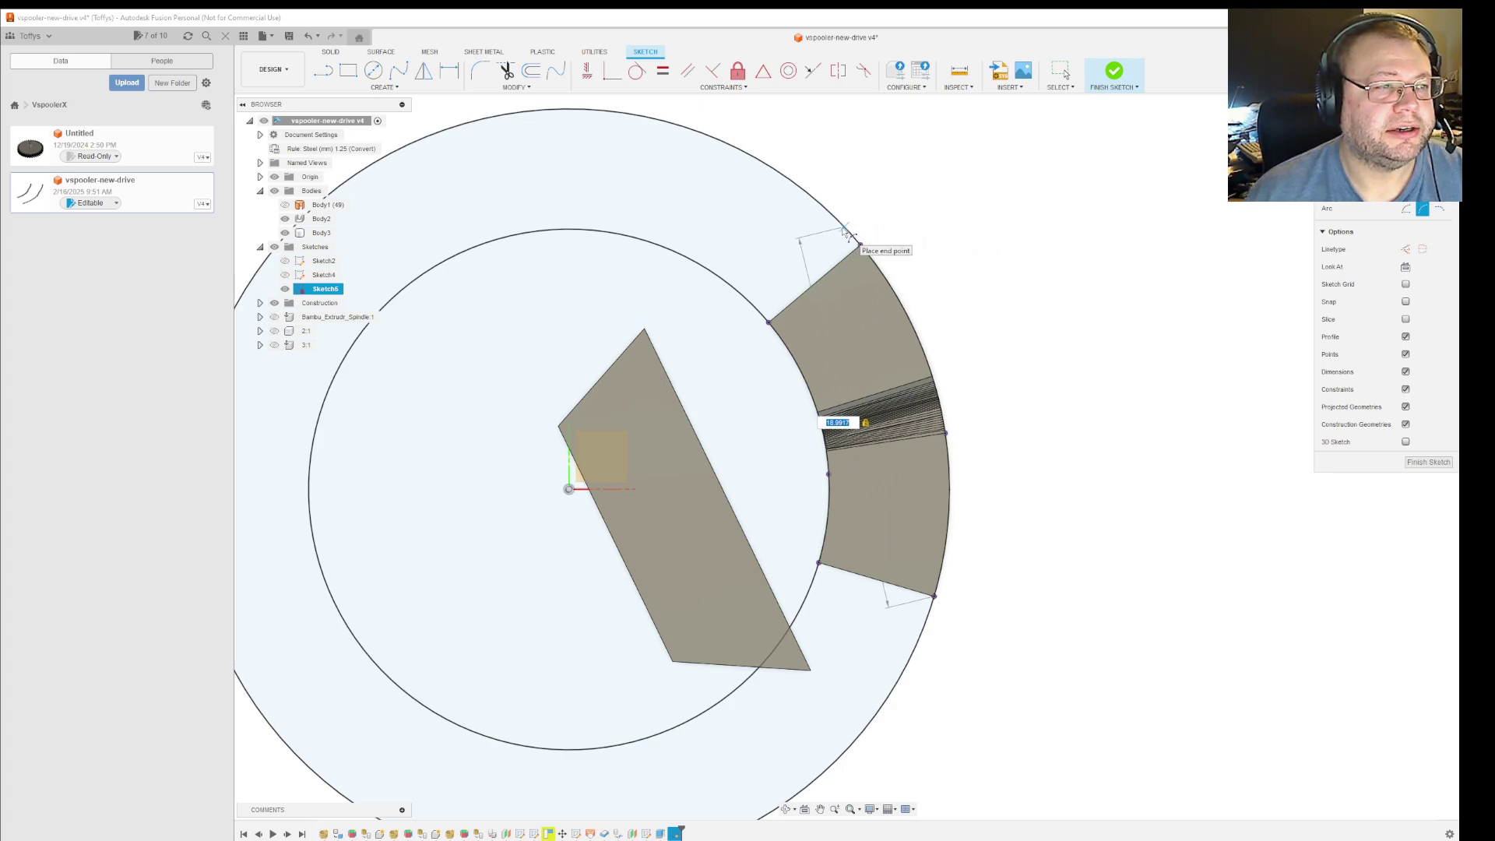
left_click(847, 230)
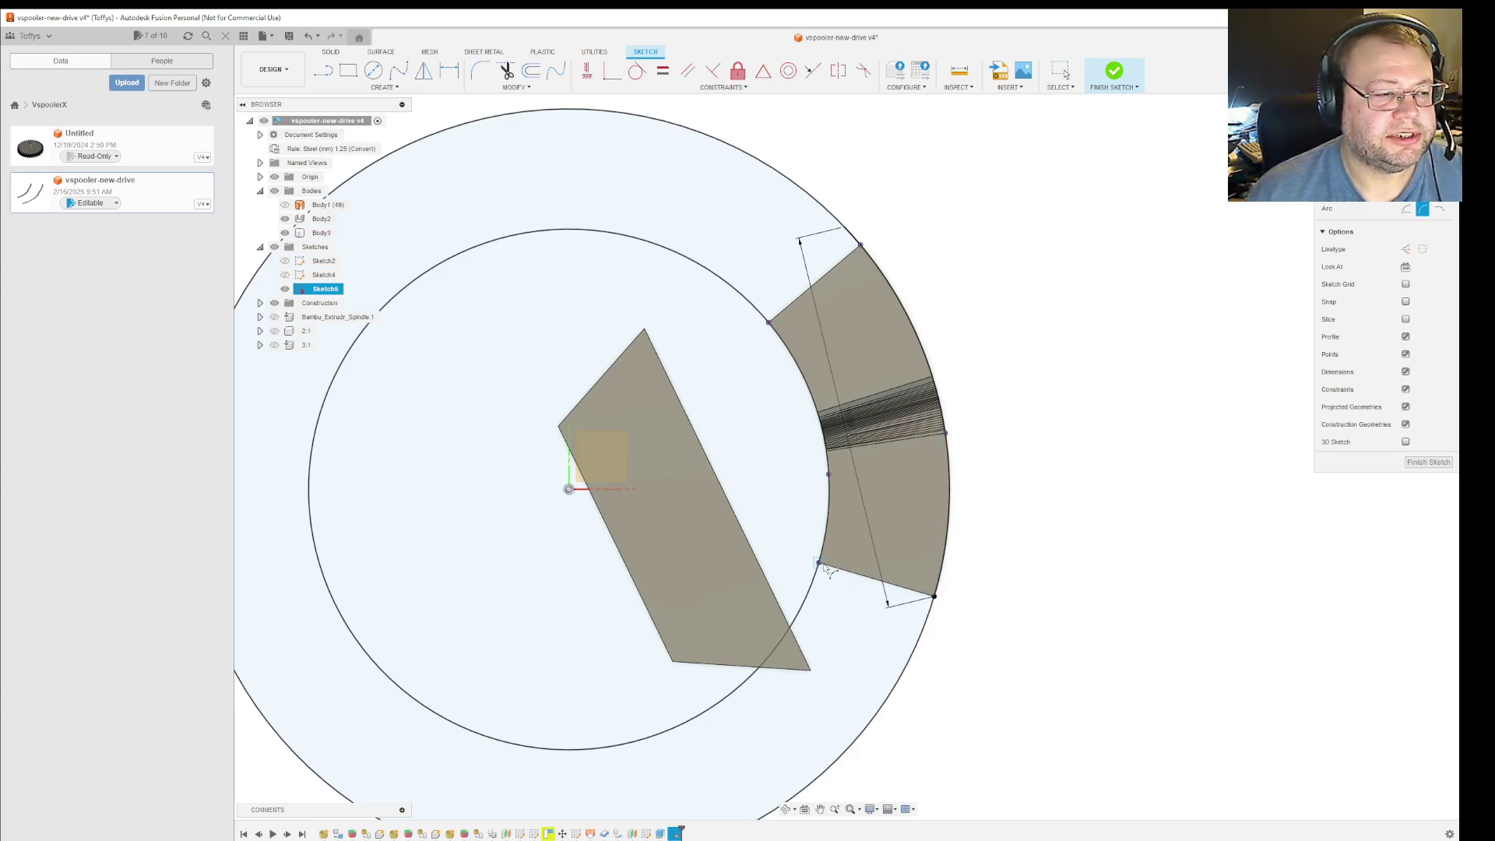
Copy the 13.0713 mm measurement from the Notepad notes
key("alt+Tab")
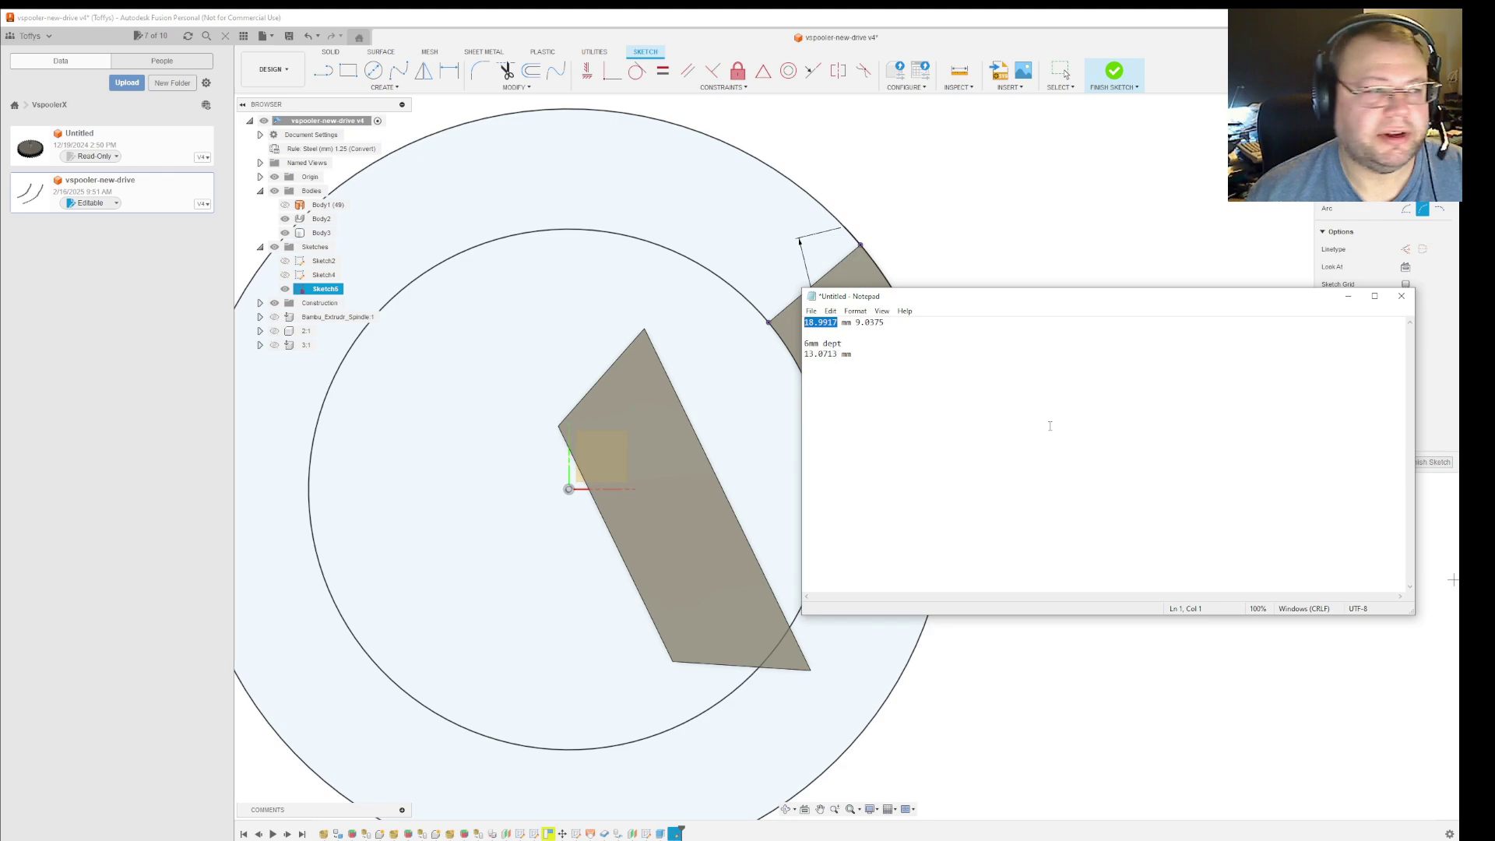
left_click_drag(836, 355, 820, 354)
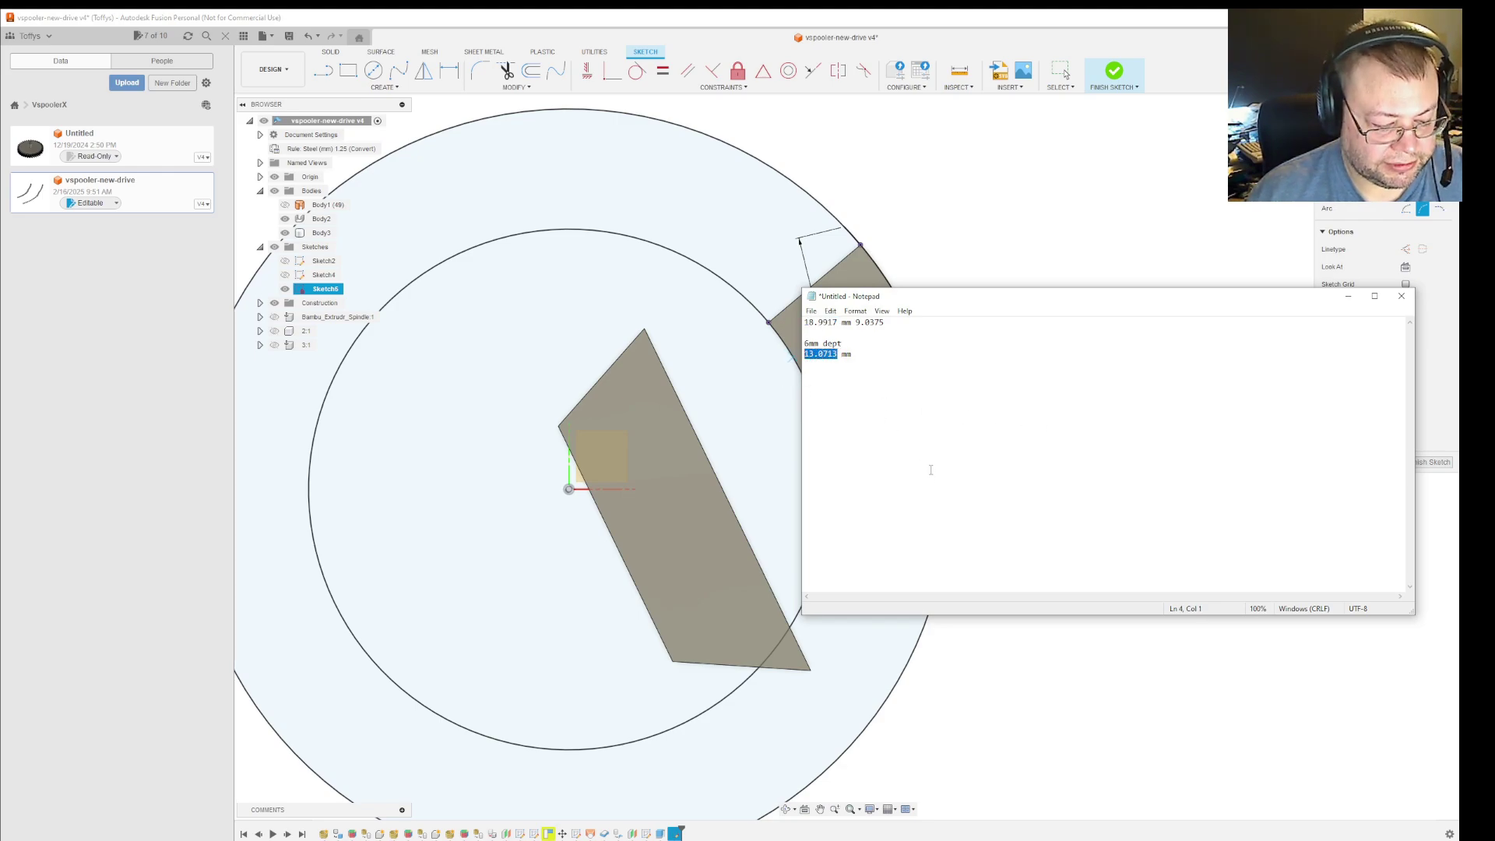
left_click(1348, 296)
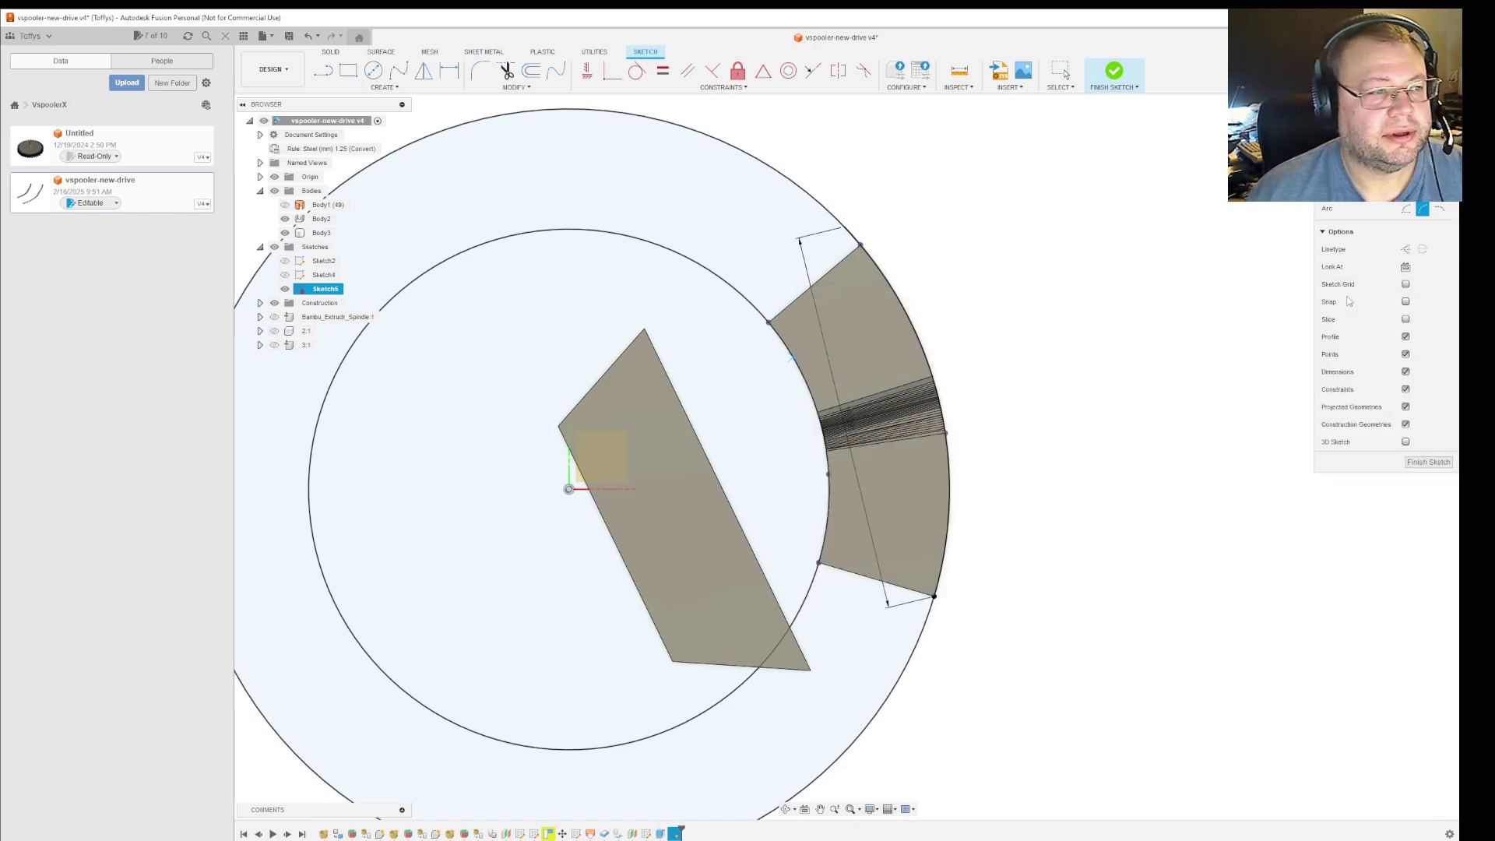
Draw an arc along the inner circle between the body's two inner corners
left_click(818, 563)
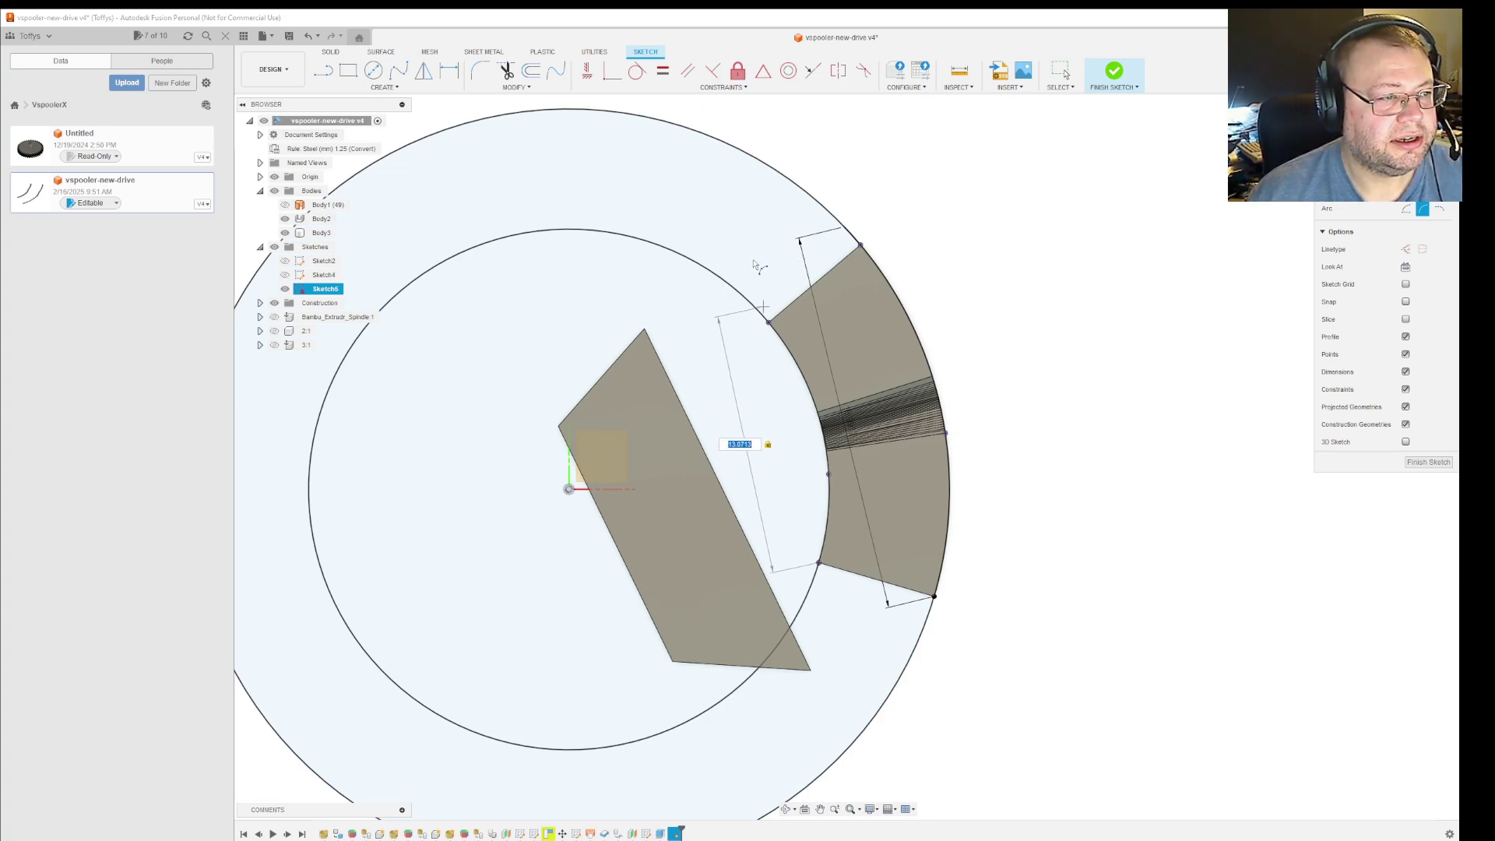
left_click(756, 310)
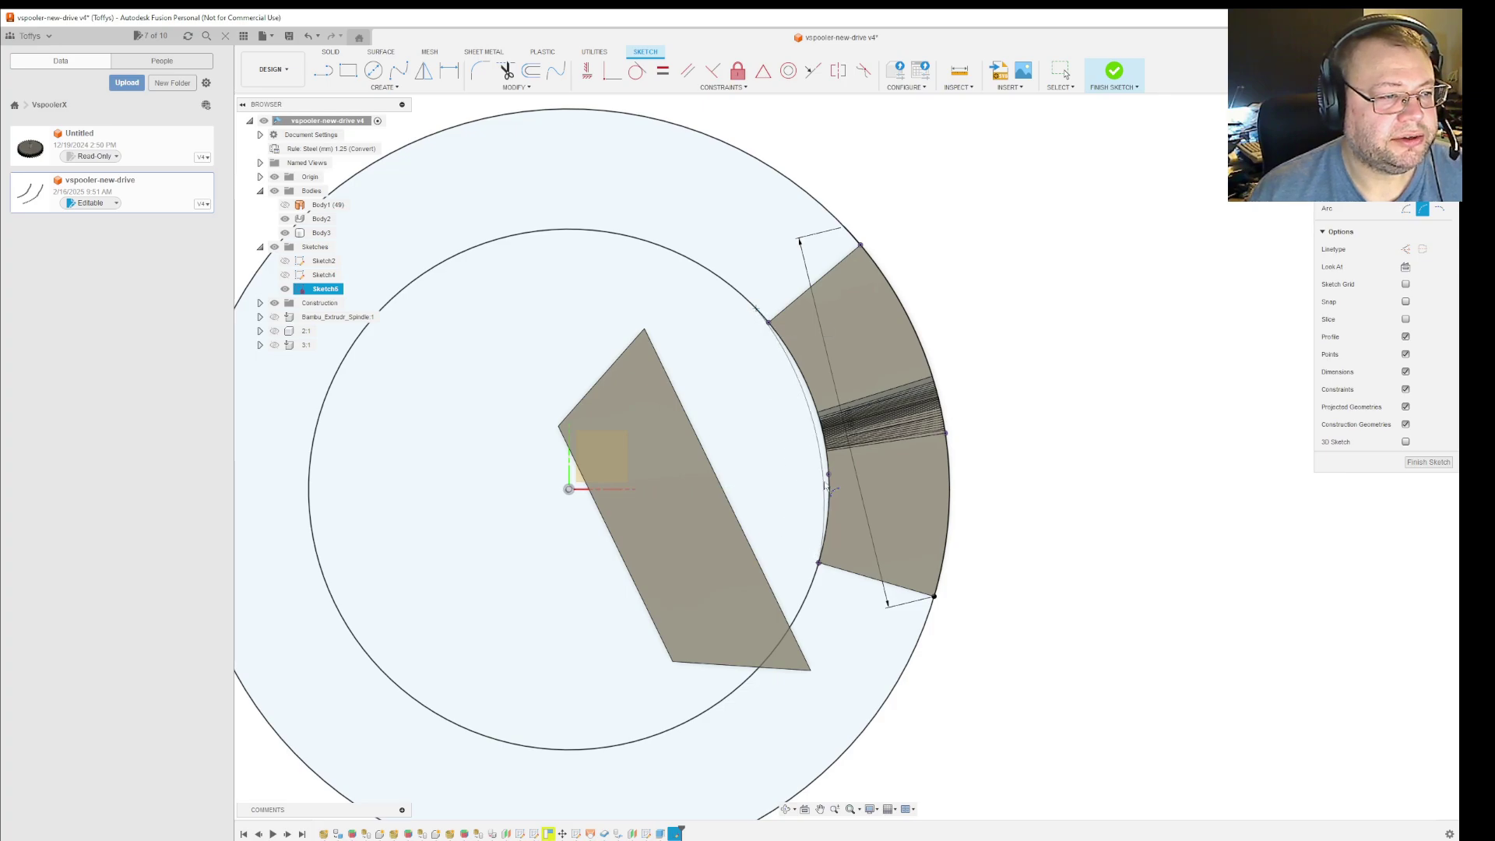
left_click(828, 477)
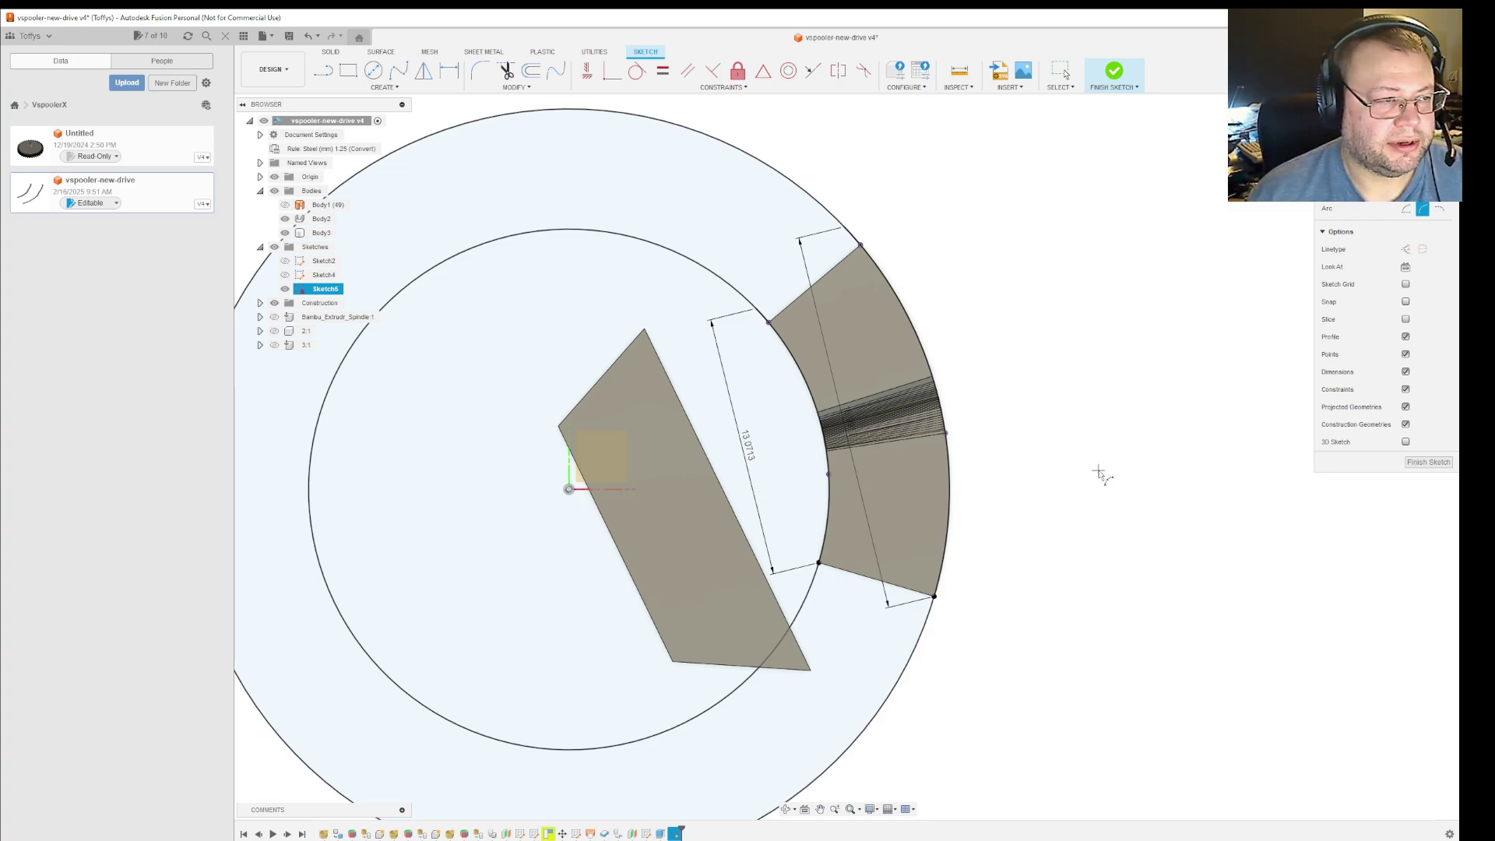
Convert the outer and inner circles to construction geometry
key("Escape")
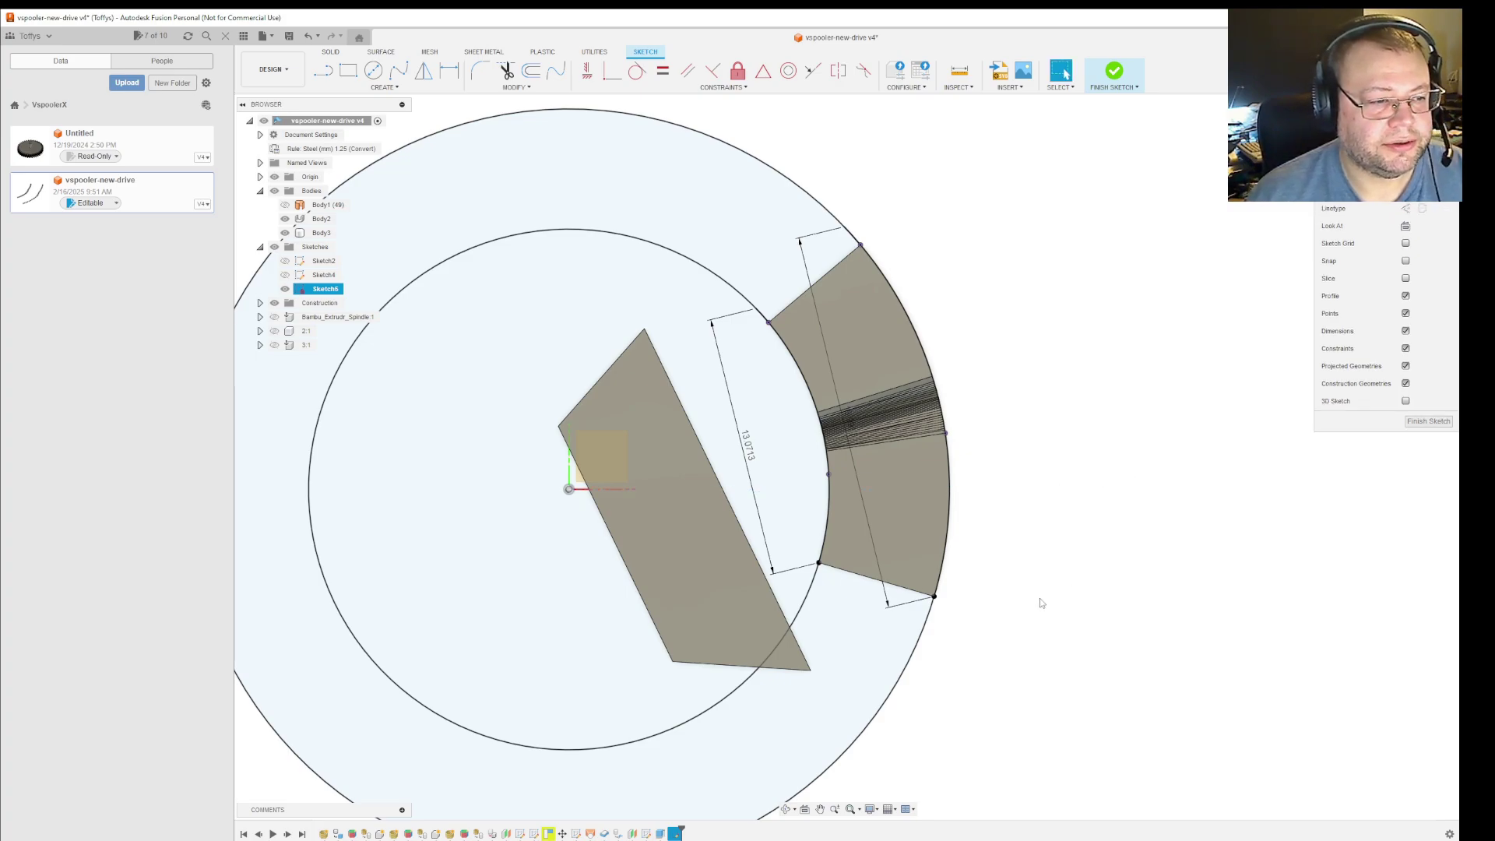
left_click(879, 718)
left_click(727, 699, "shift")
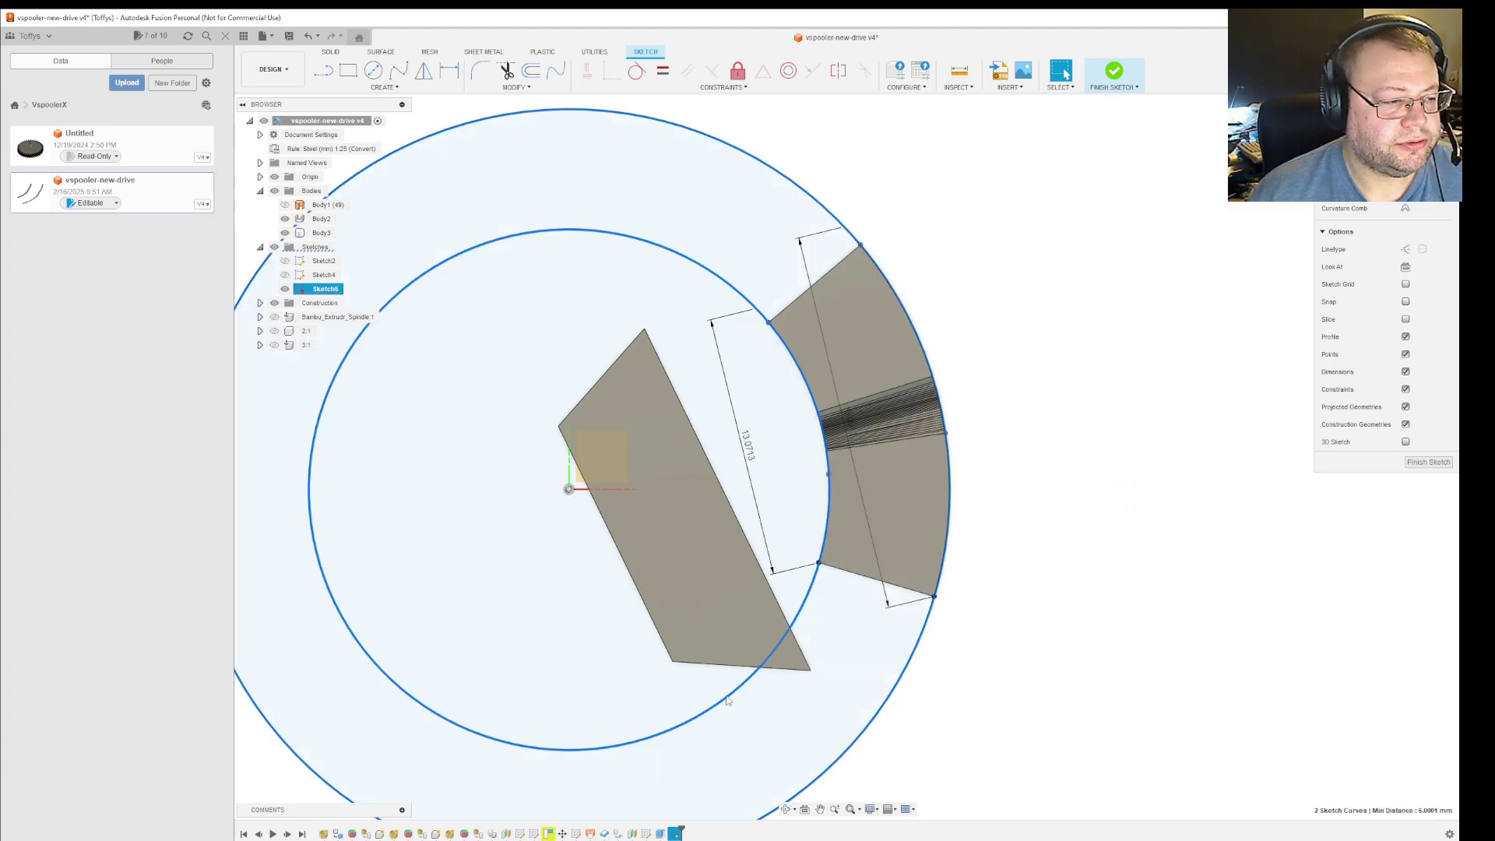
key("x")
left_click(1143, 736)
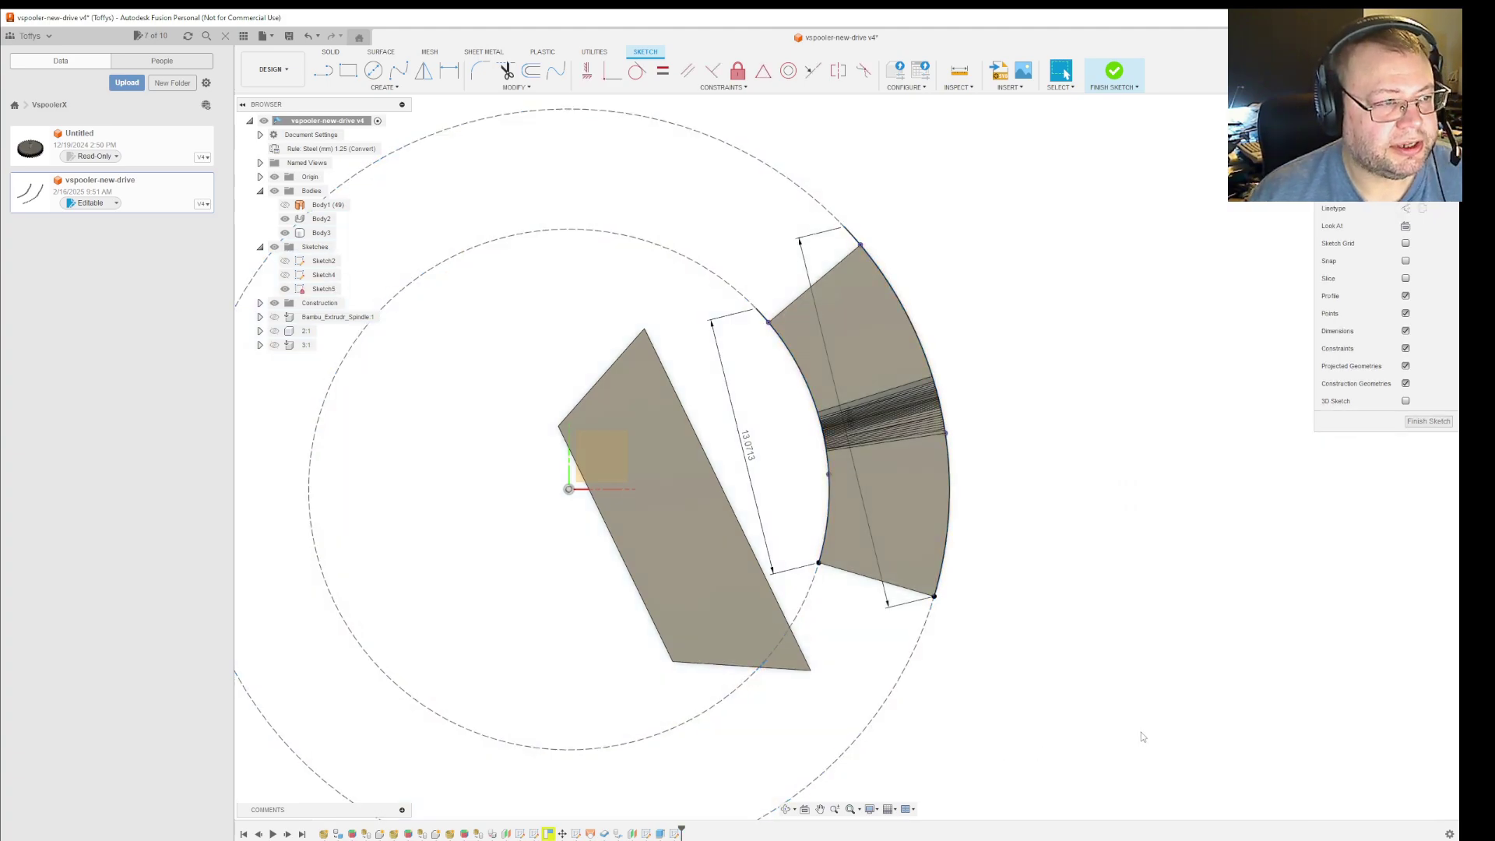
Hide Body3 and Body2 so only Sketch5 is visible
scroll(730, 335, "up", 3)
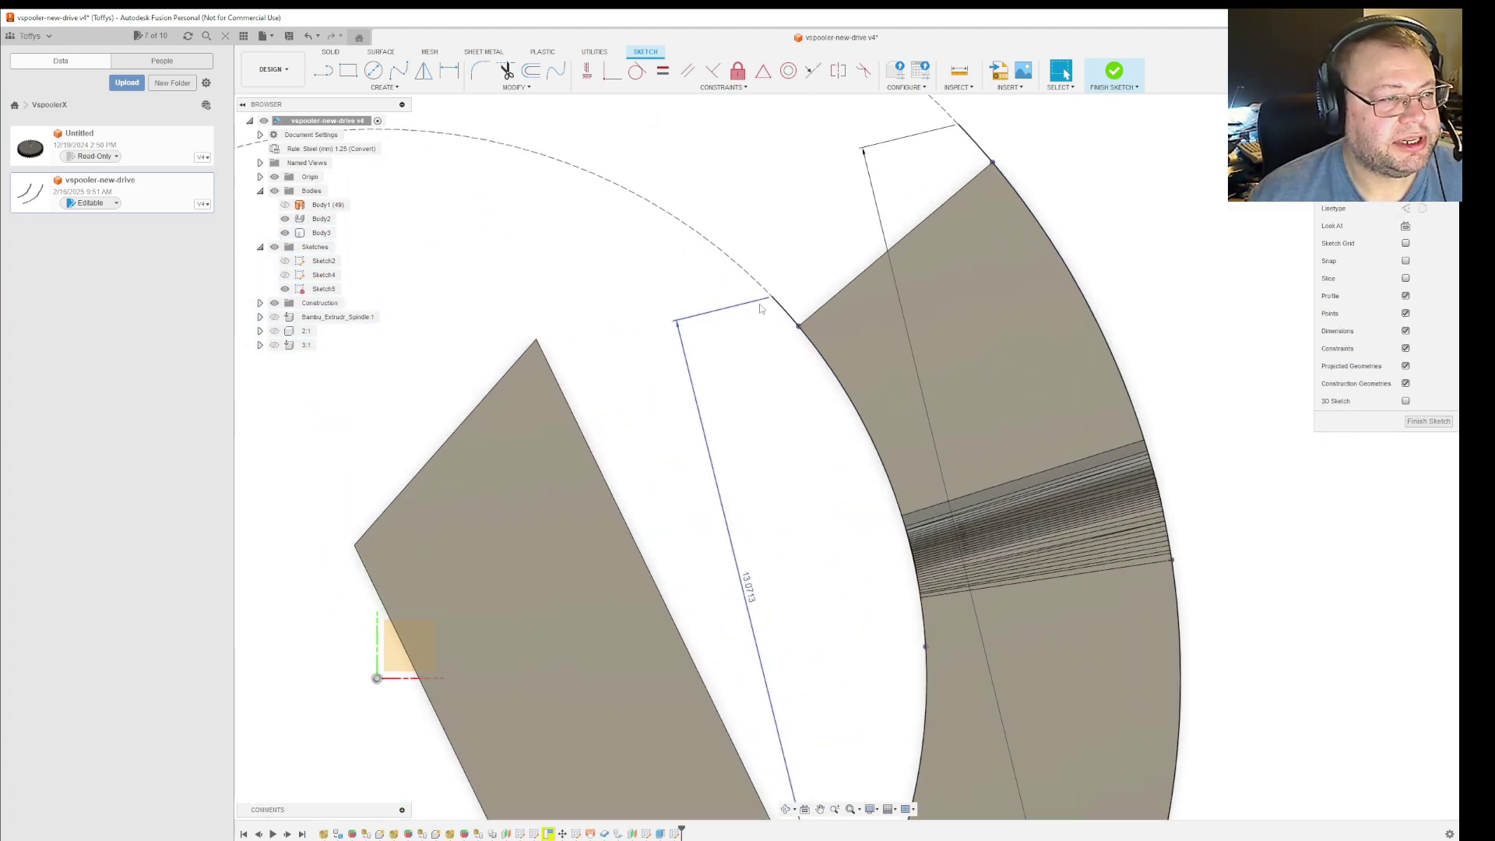
scroll(816, 412, "down", 2)
scroll(816, 413, "down", 3)
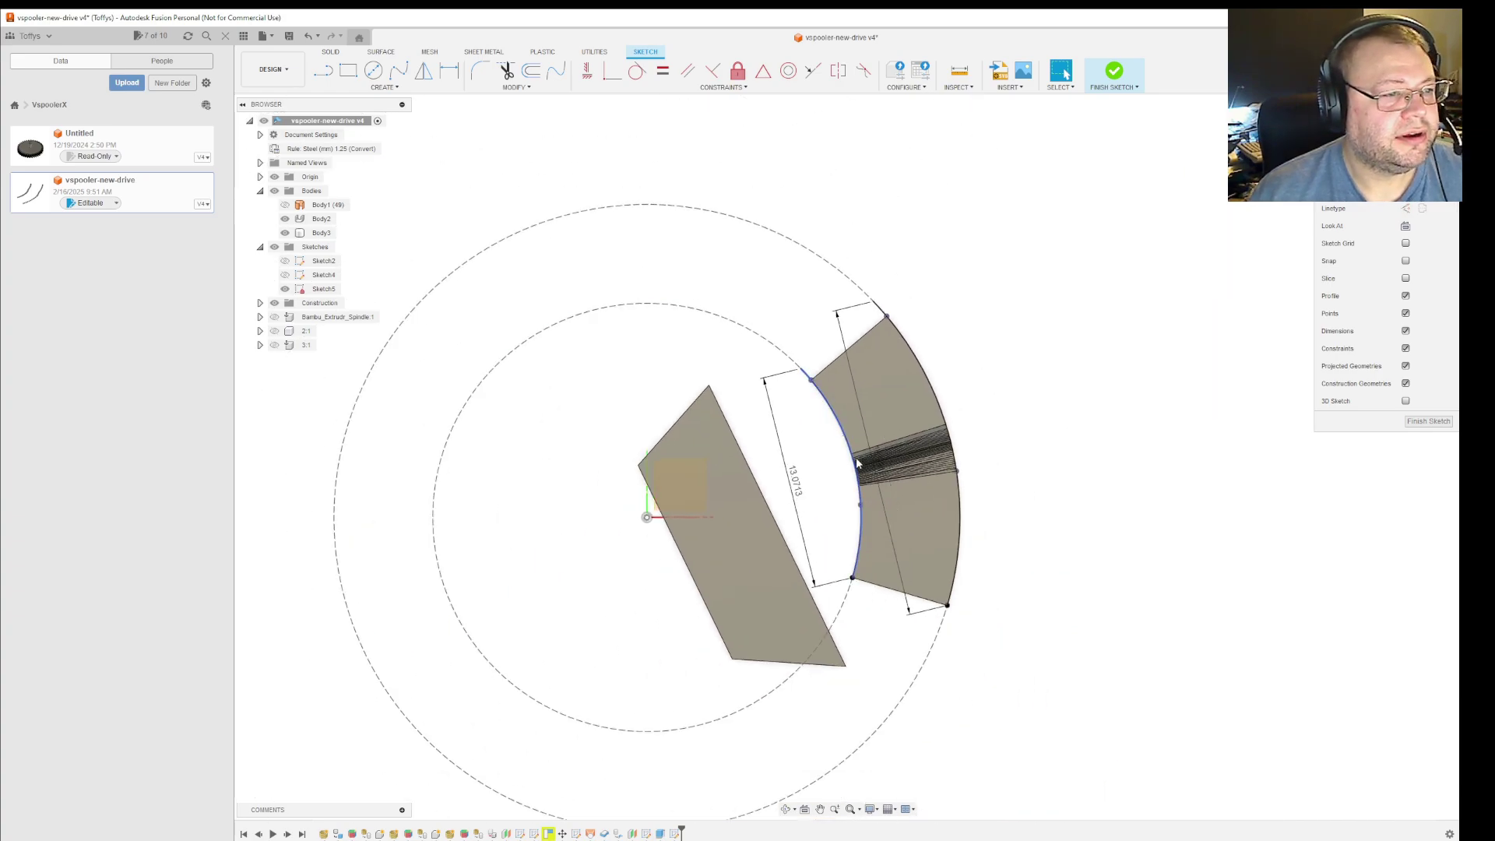
scroll(917, 528, "up", 2)
left_click(321, 288)
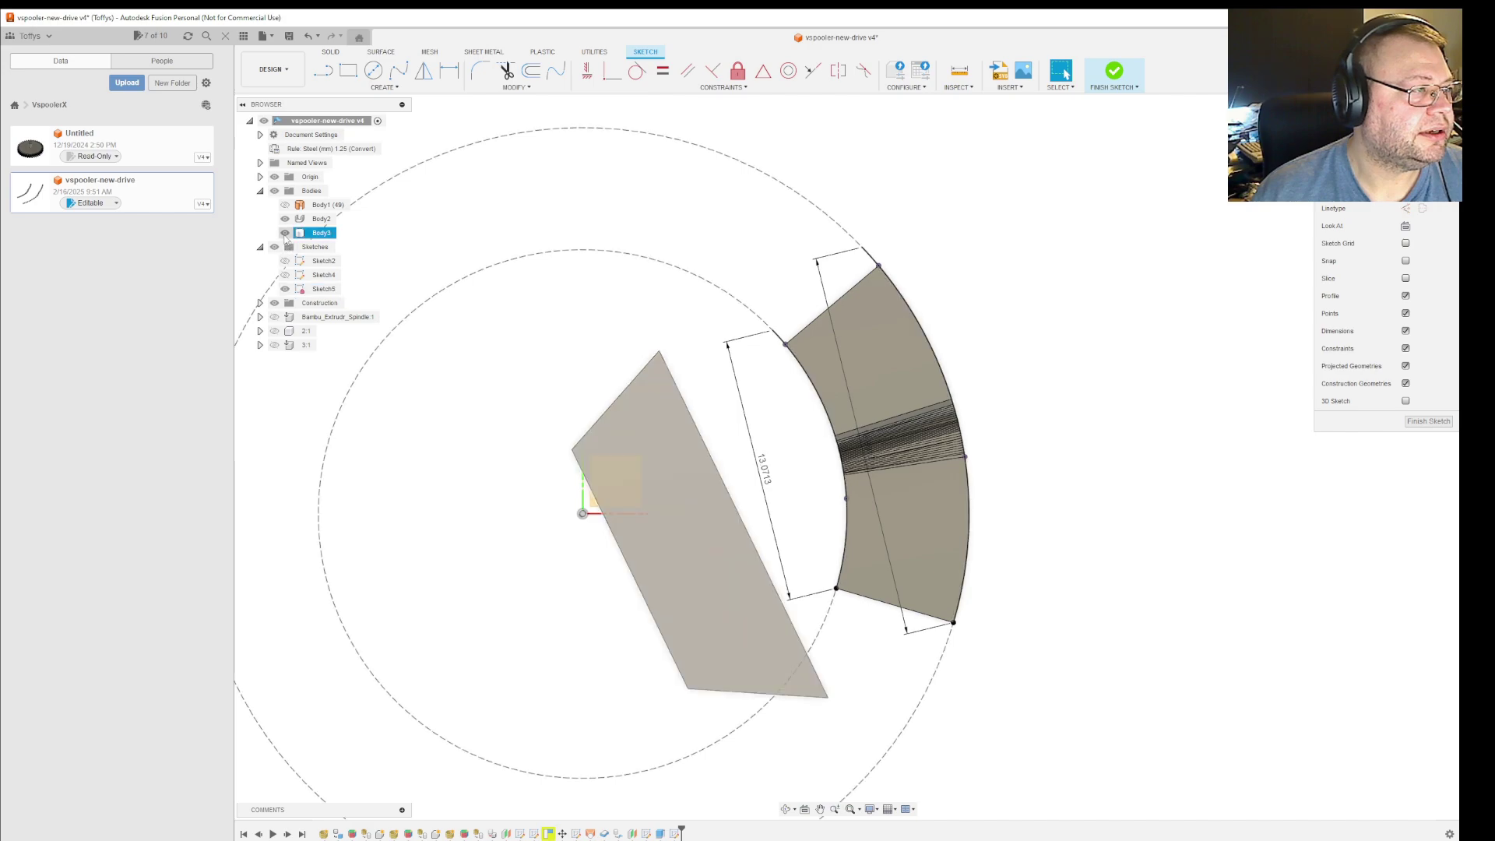
left_click(284, 233)
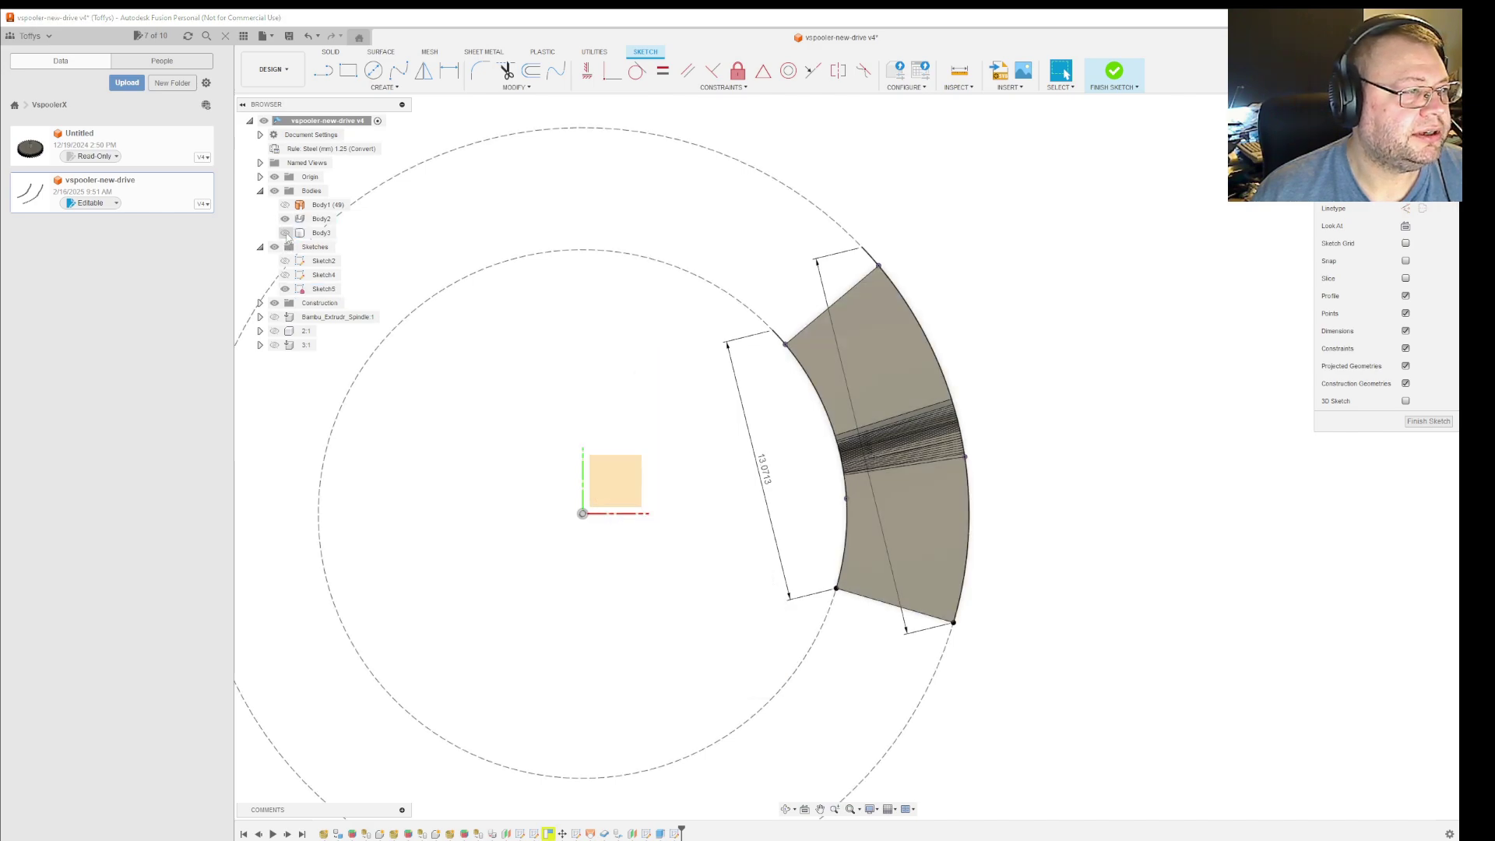
left_click(285, 218)
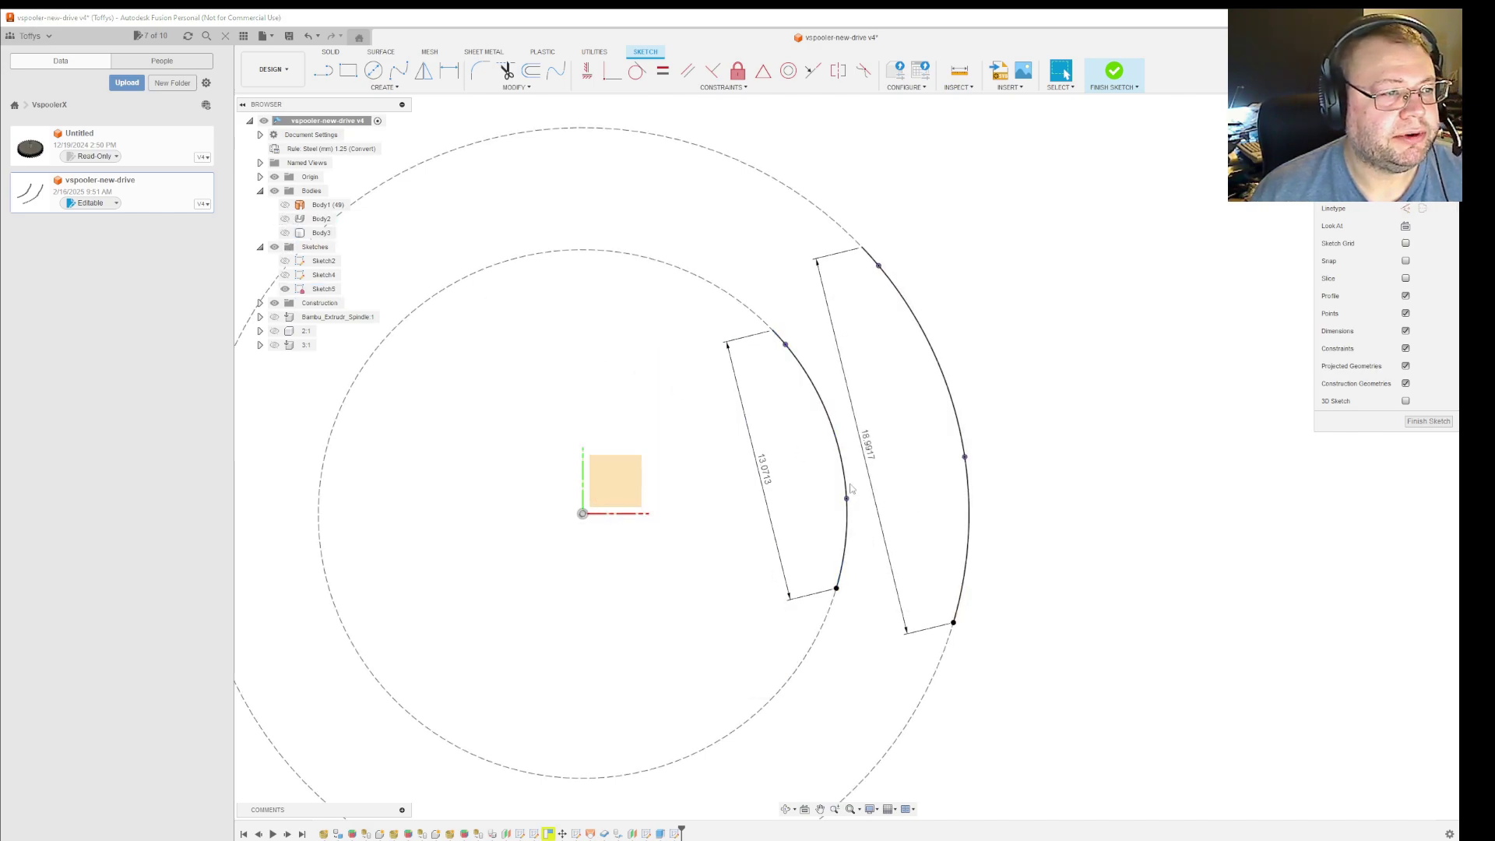
scroll(798, 312, "up", 2)
Draw two lines joining the upper and lower arc ends, then show Body2 again
key("l")
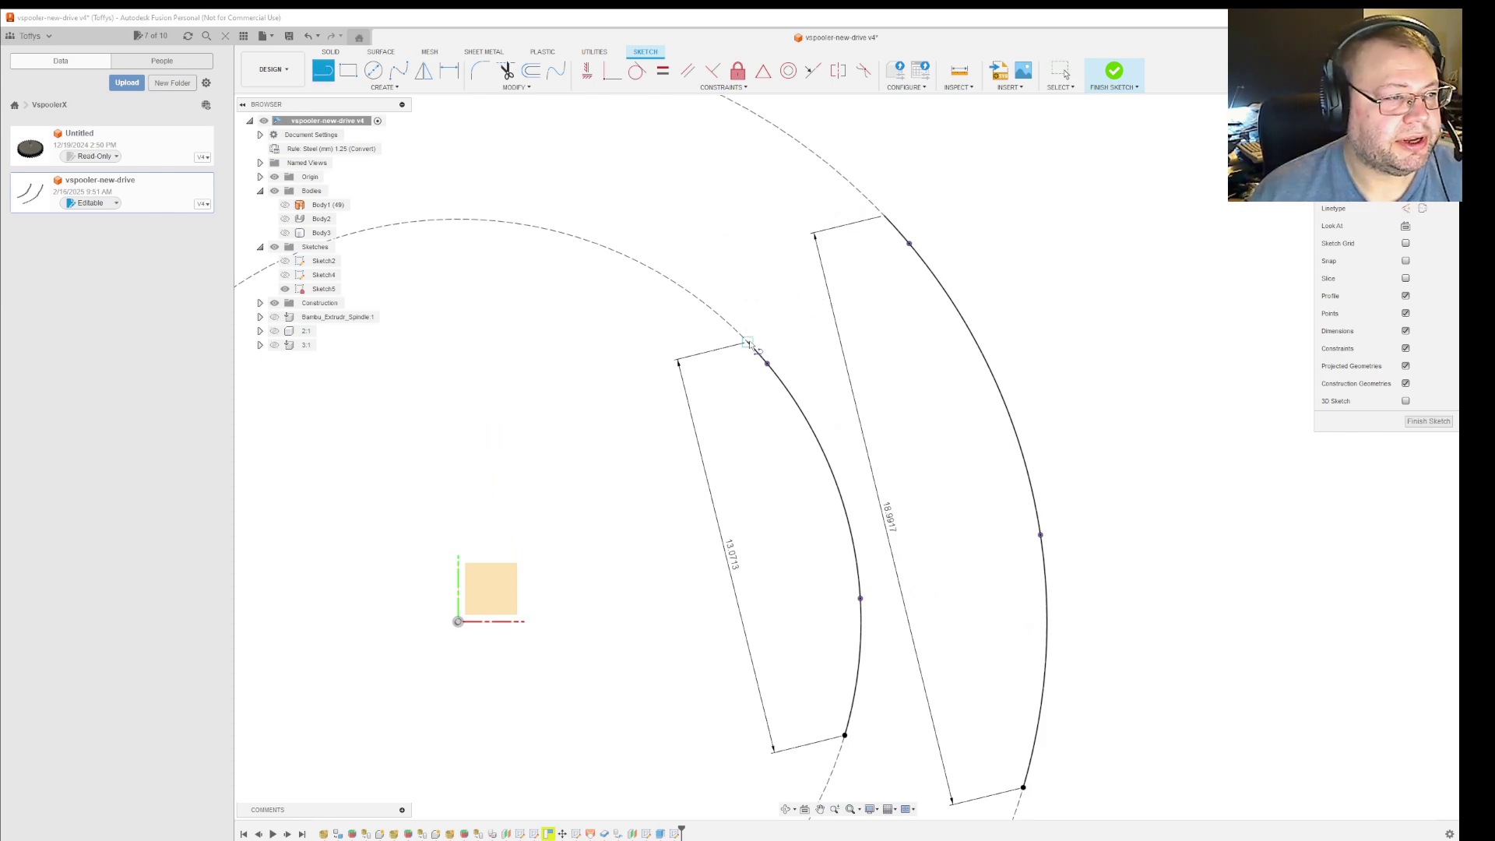
left_click(749, 343)
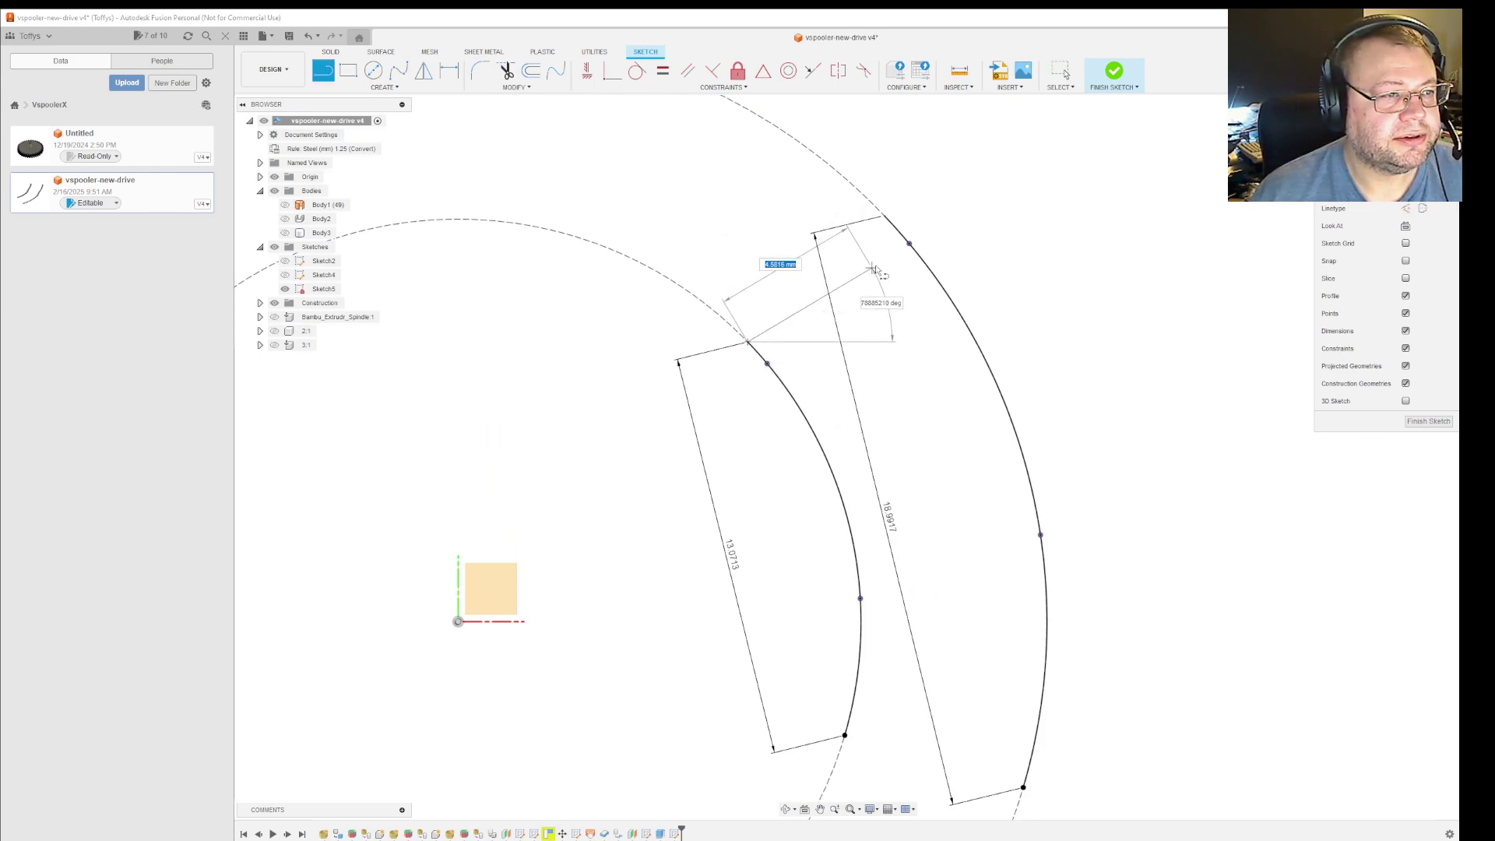
left_click(885, 217)
scroll(1003, 600, "down", 5)
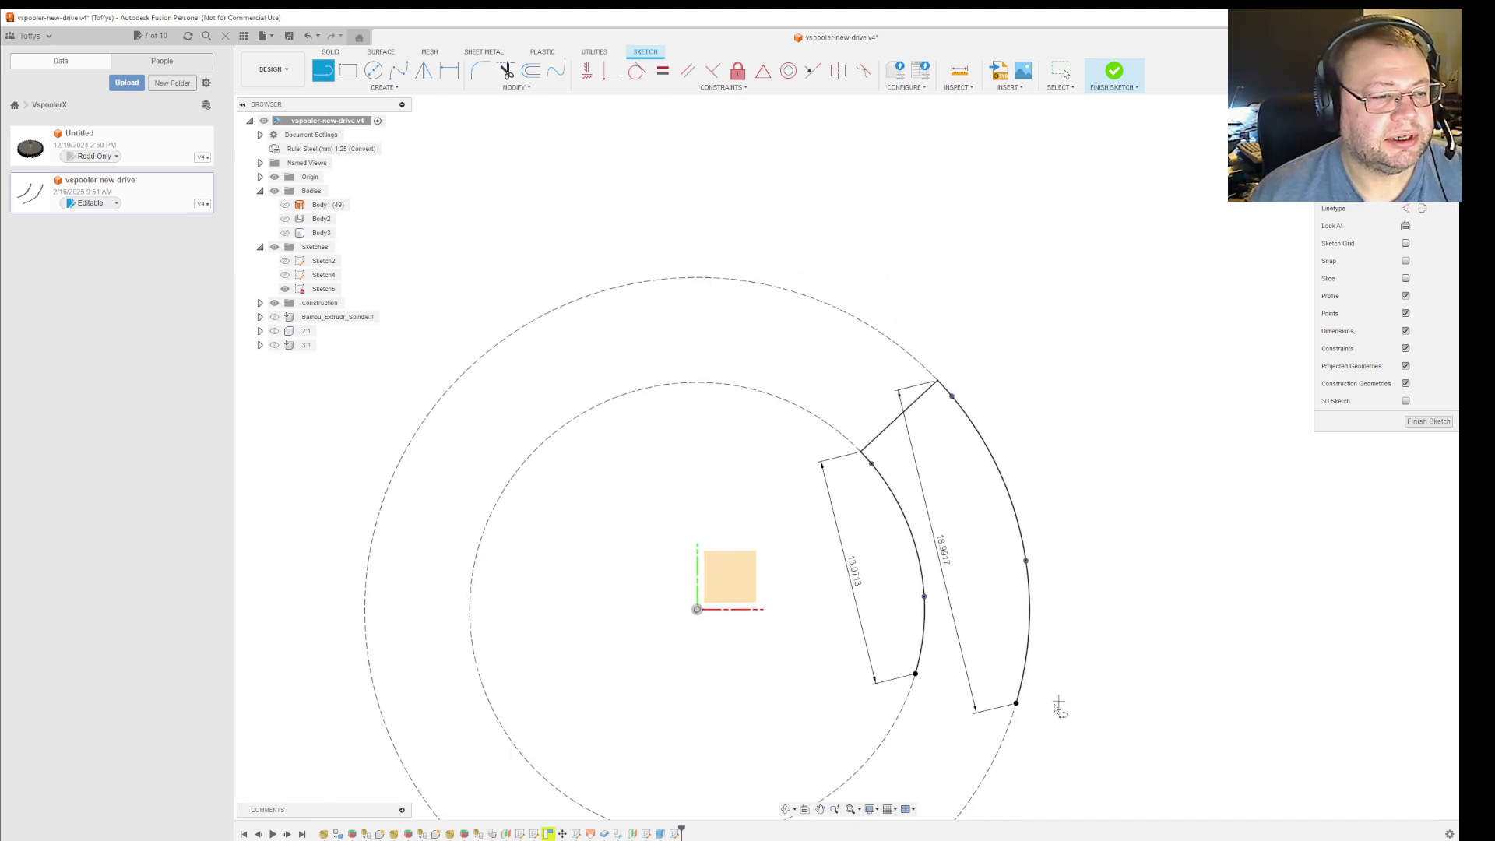
scroll(925, 699, "up", 2)
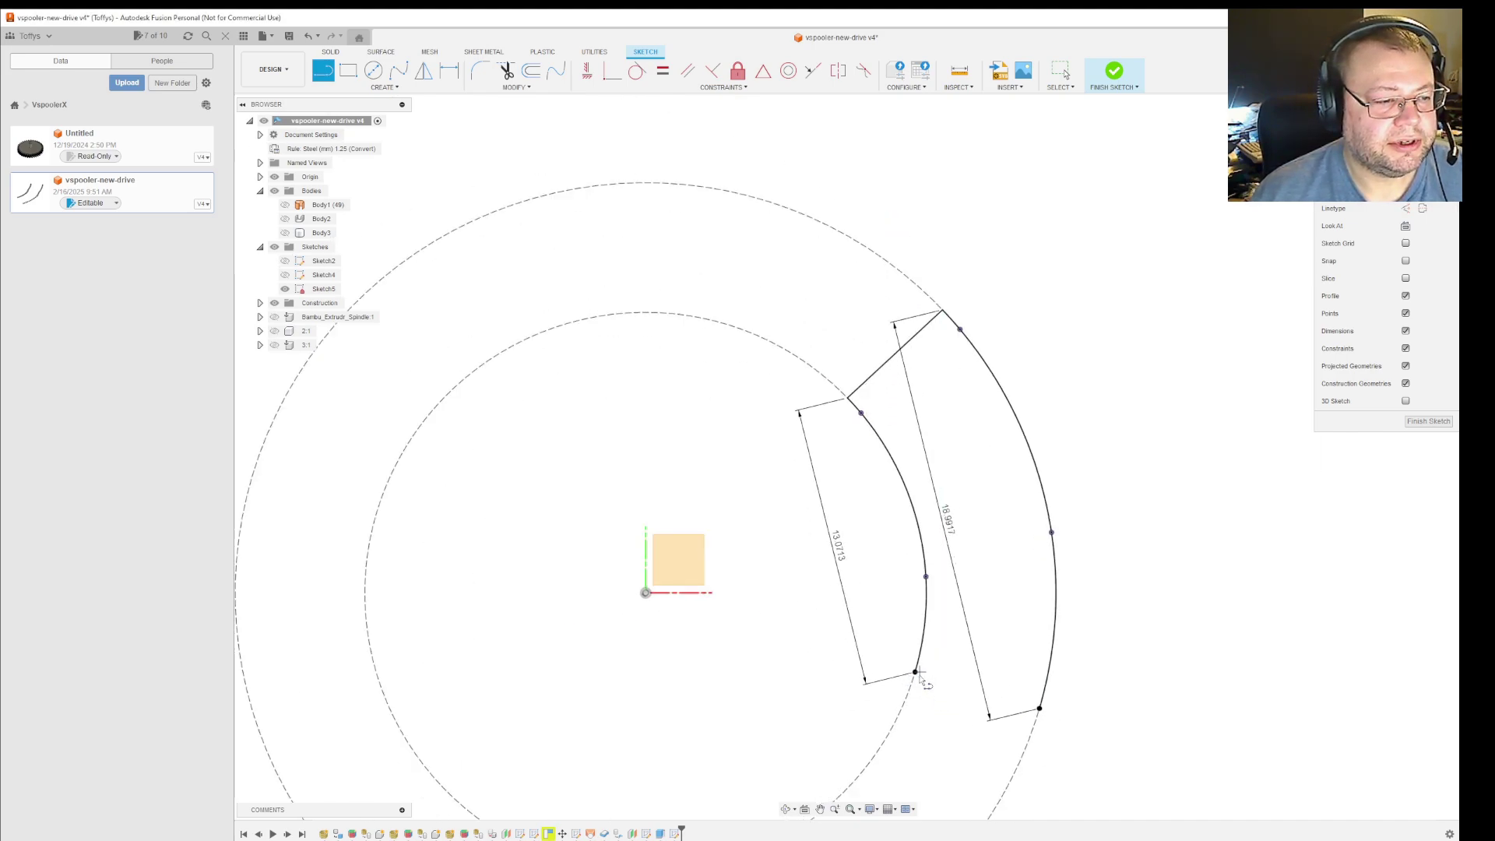
left_click(915, 672)
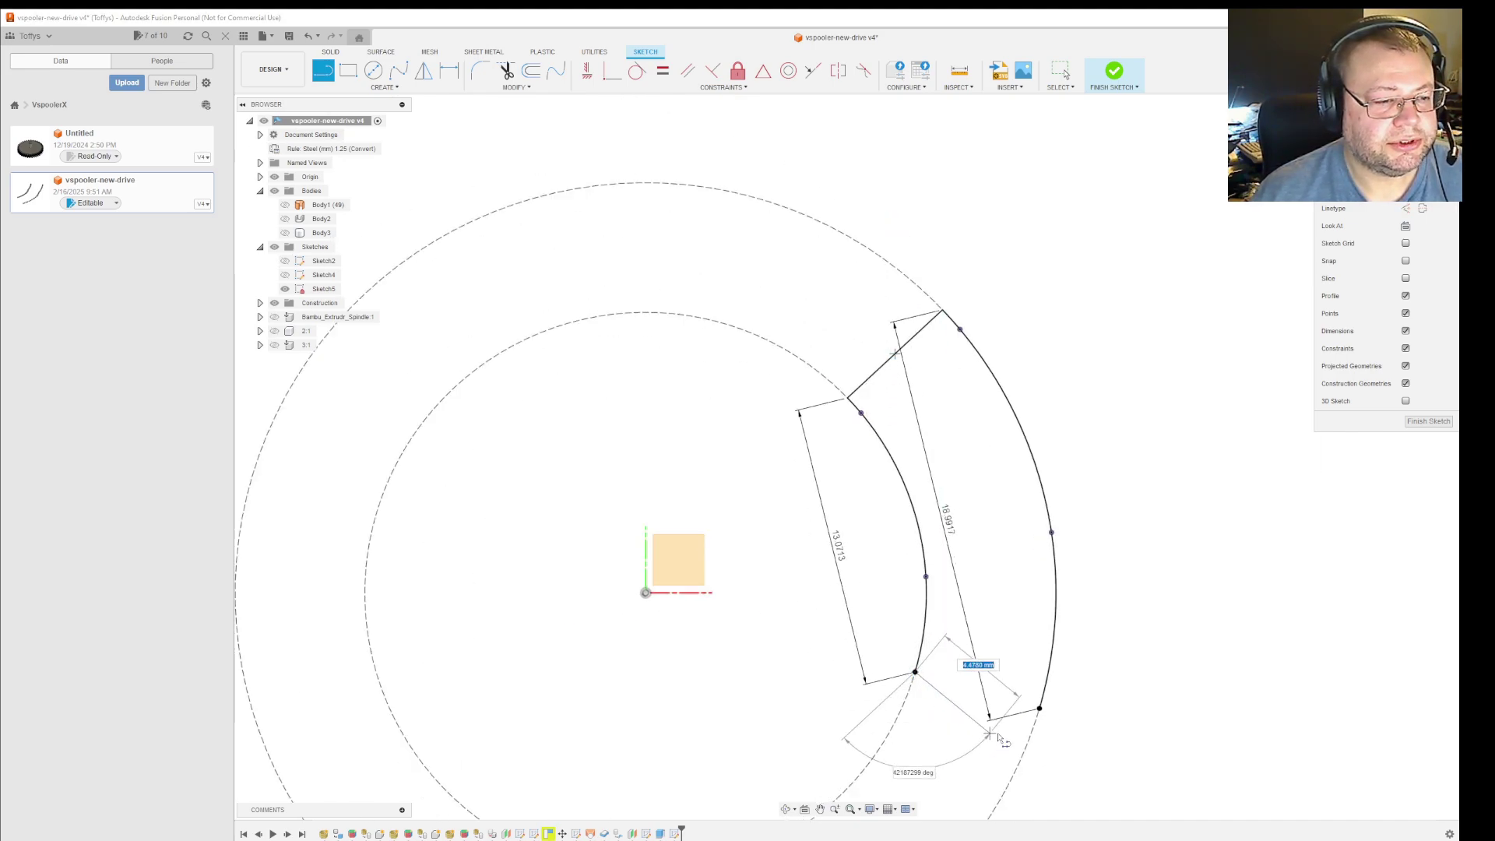
left_click(1040, 709)
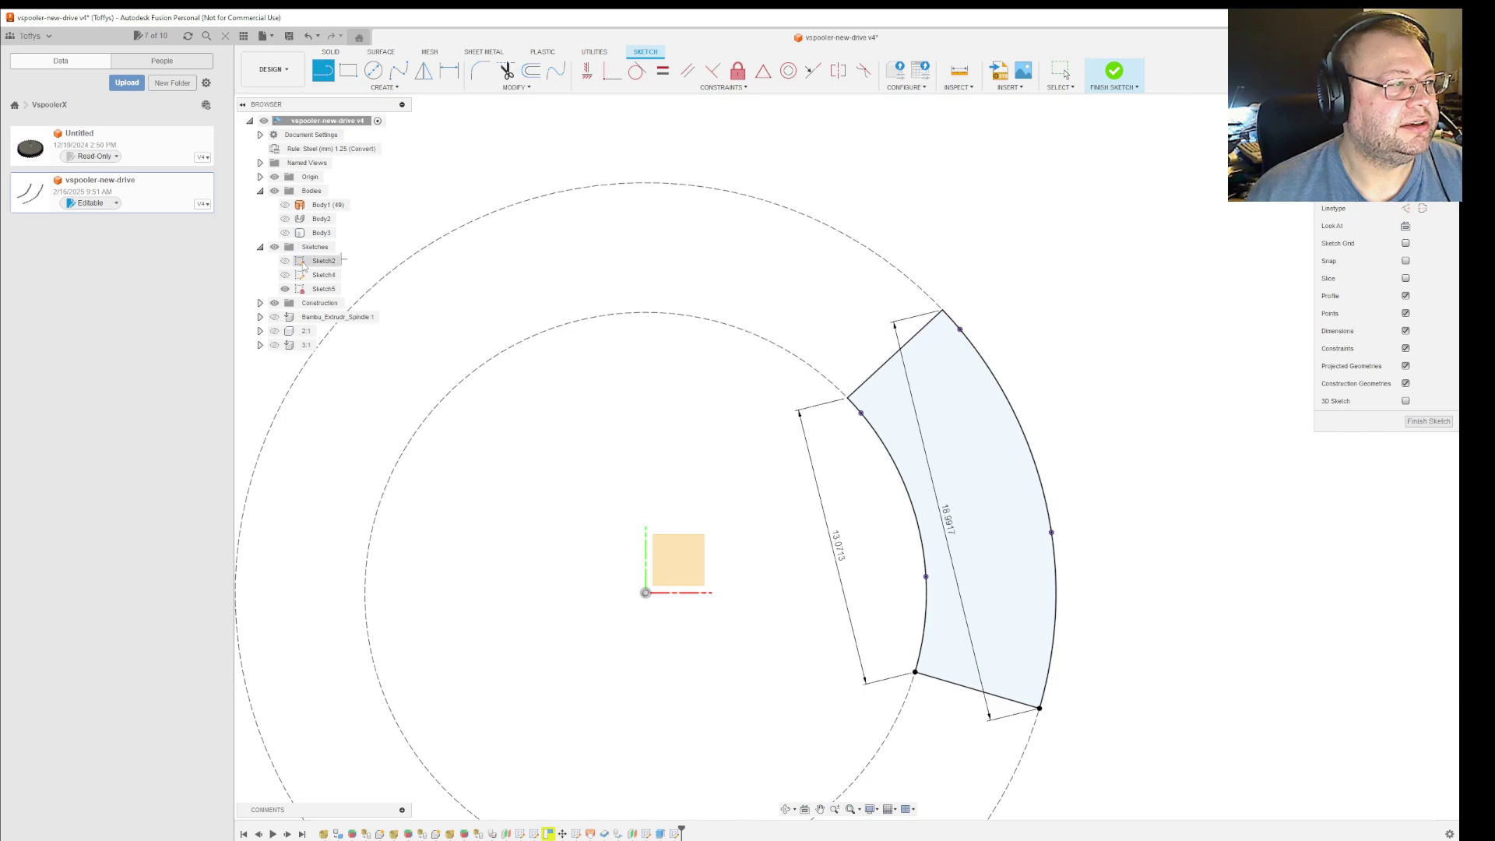
left_click(285, 219)
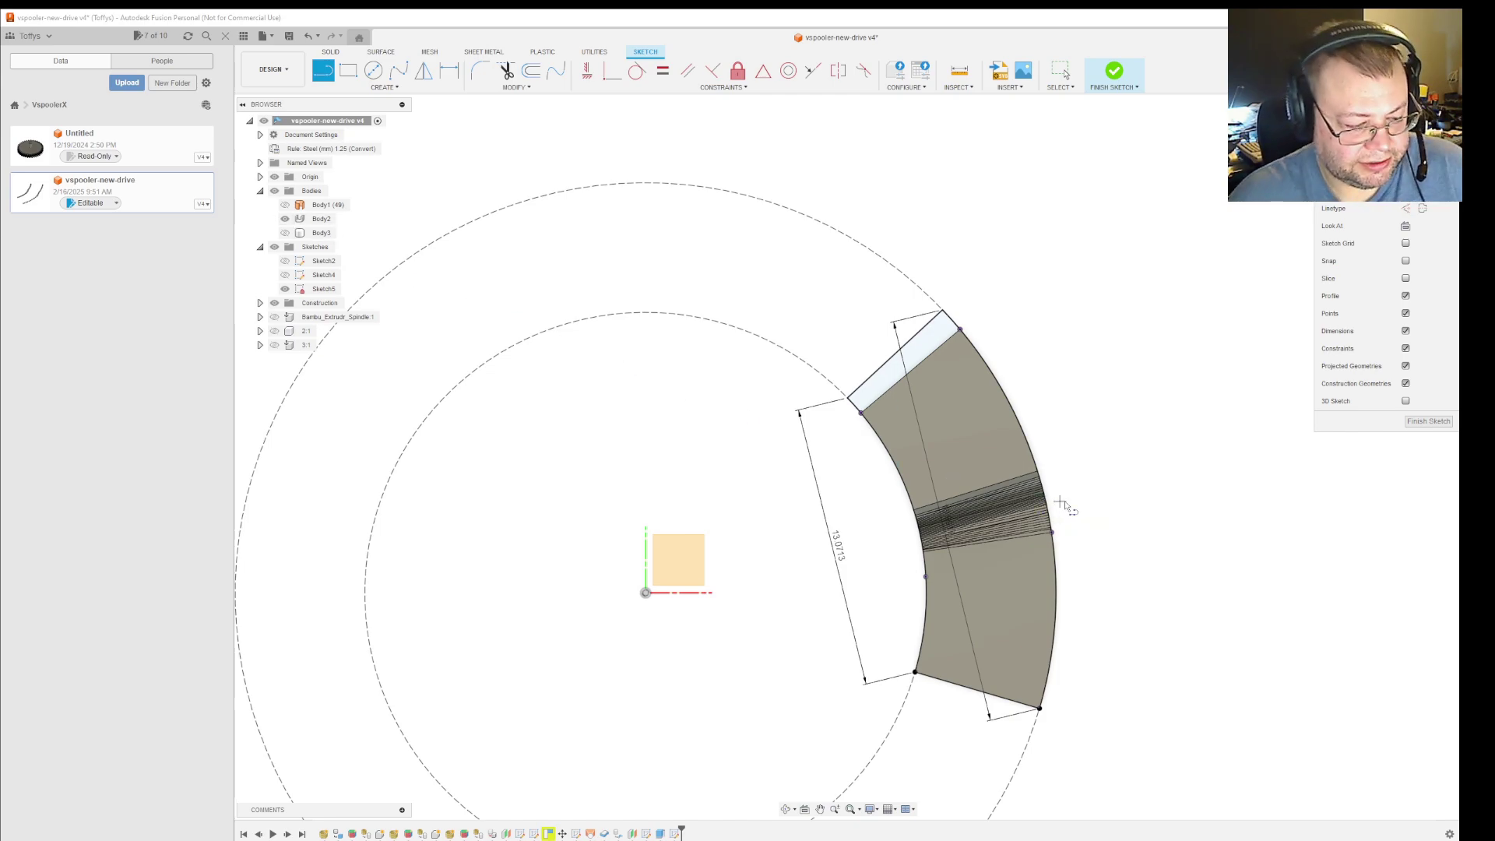
mouse_move(1225, 590)
middle_mouse_down("shift")
mouse_move(1228, 527)
mouse_move(1261, 501)
mouse_move(1267, 519)
middle_mouse_up("shift")
Extrude the arc-shaped profile 0.6 into Body4 and display it beside Body2
left_click(1067, 640)
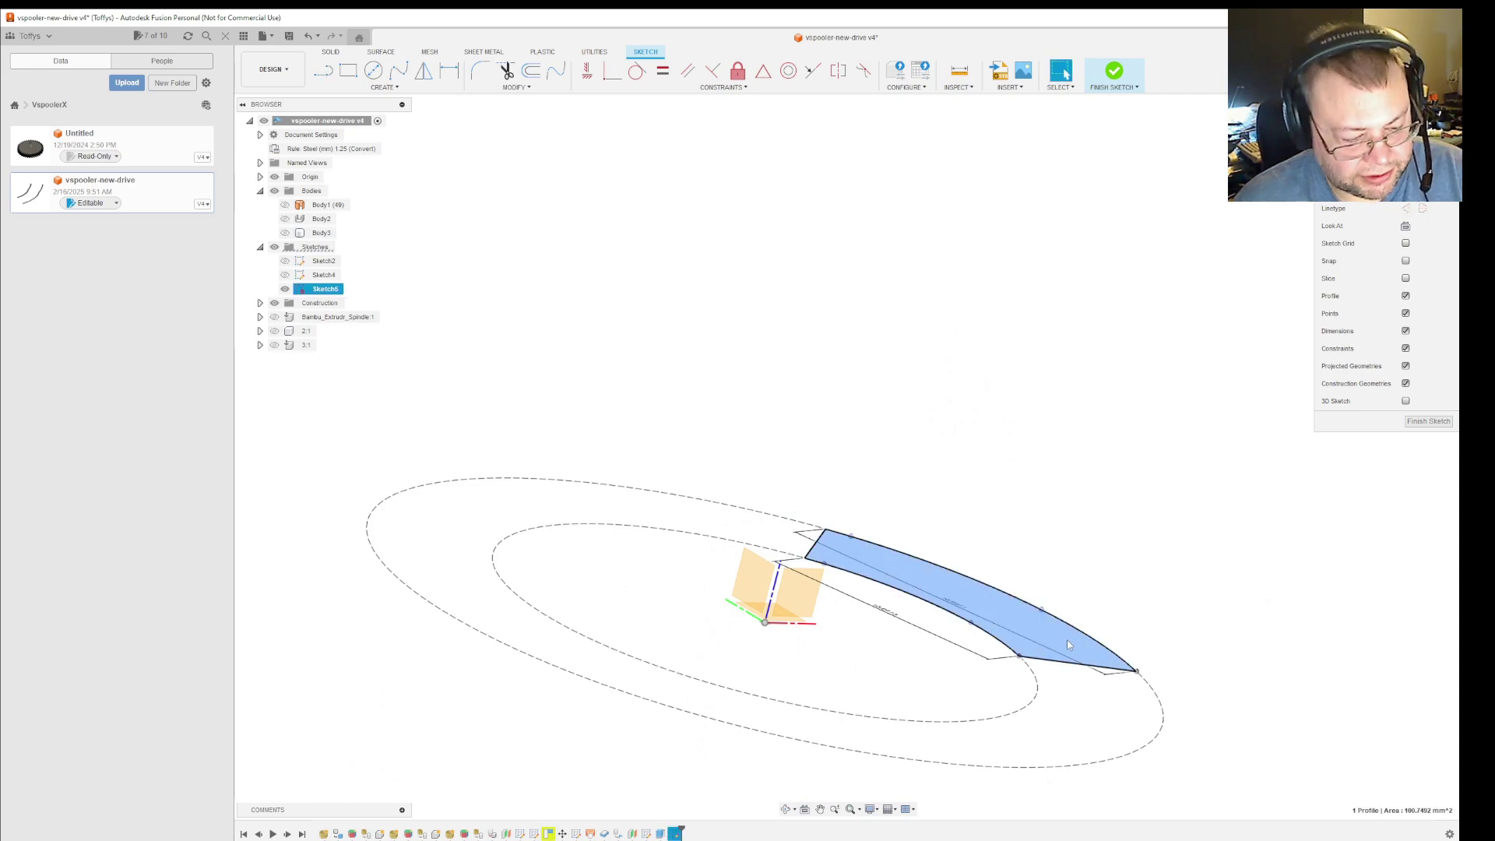
type("e")
type("0")
type(".6")
key("Return")
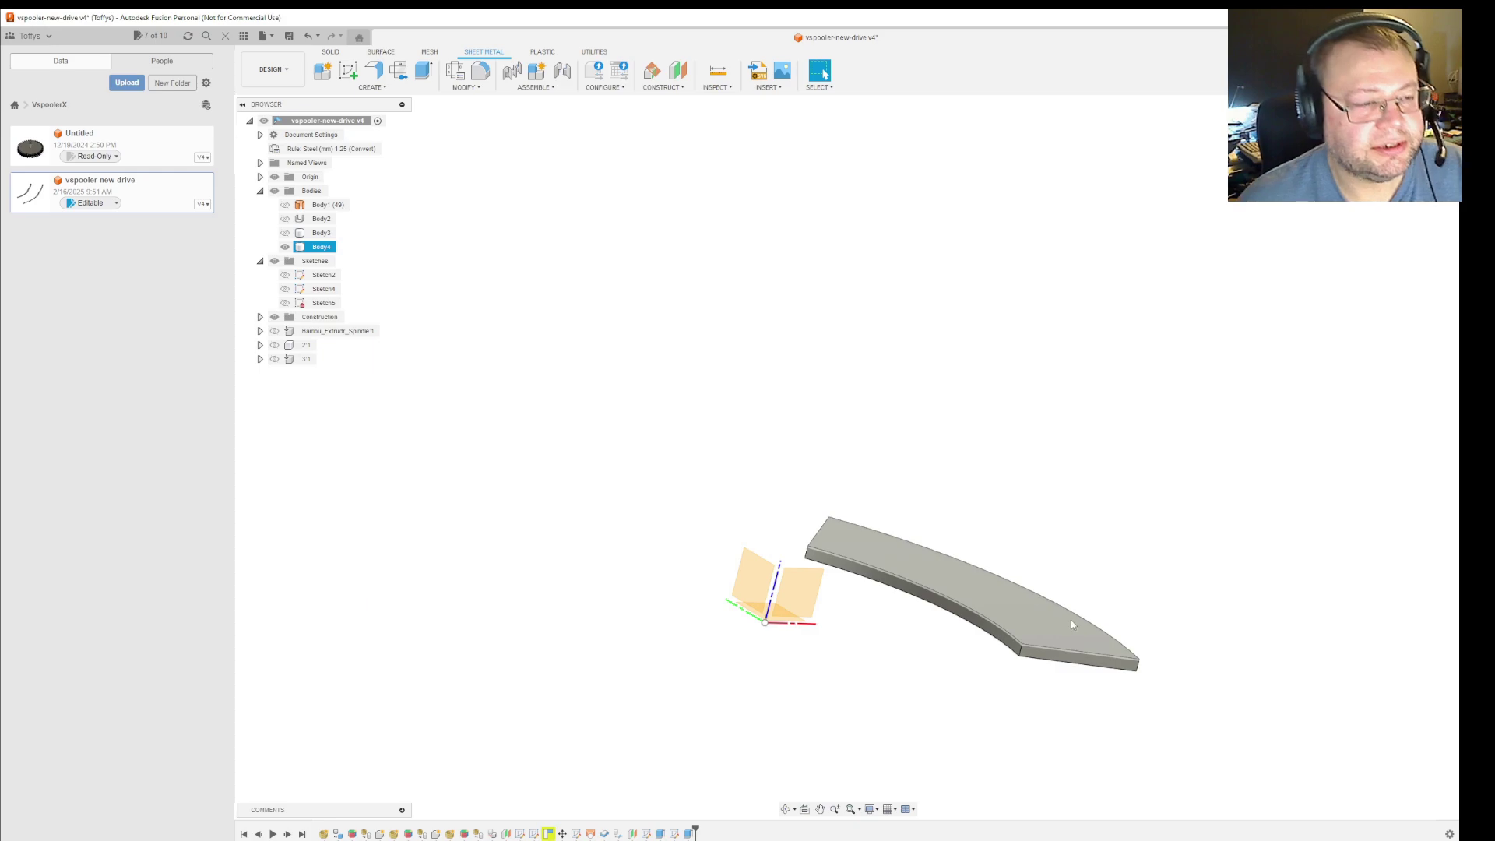
left_click(285, 219)
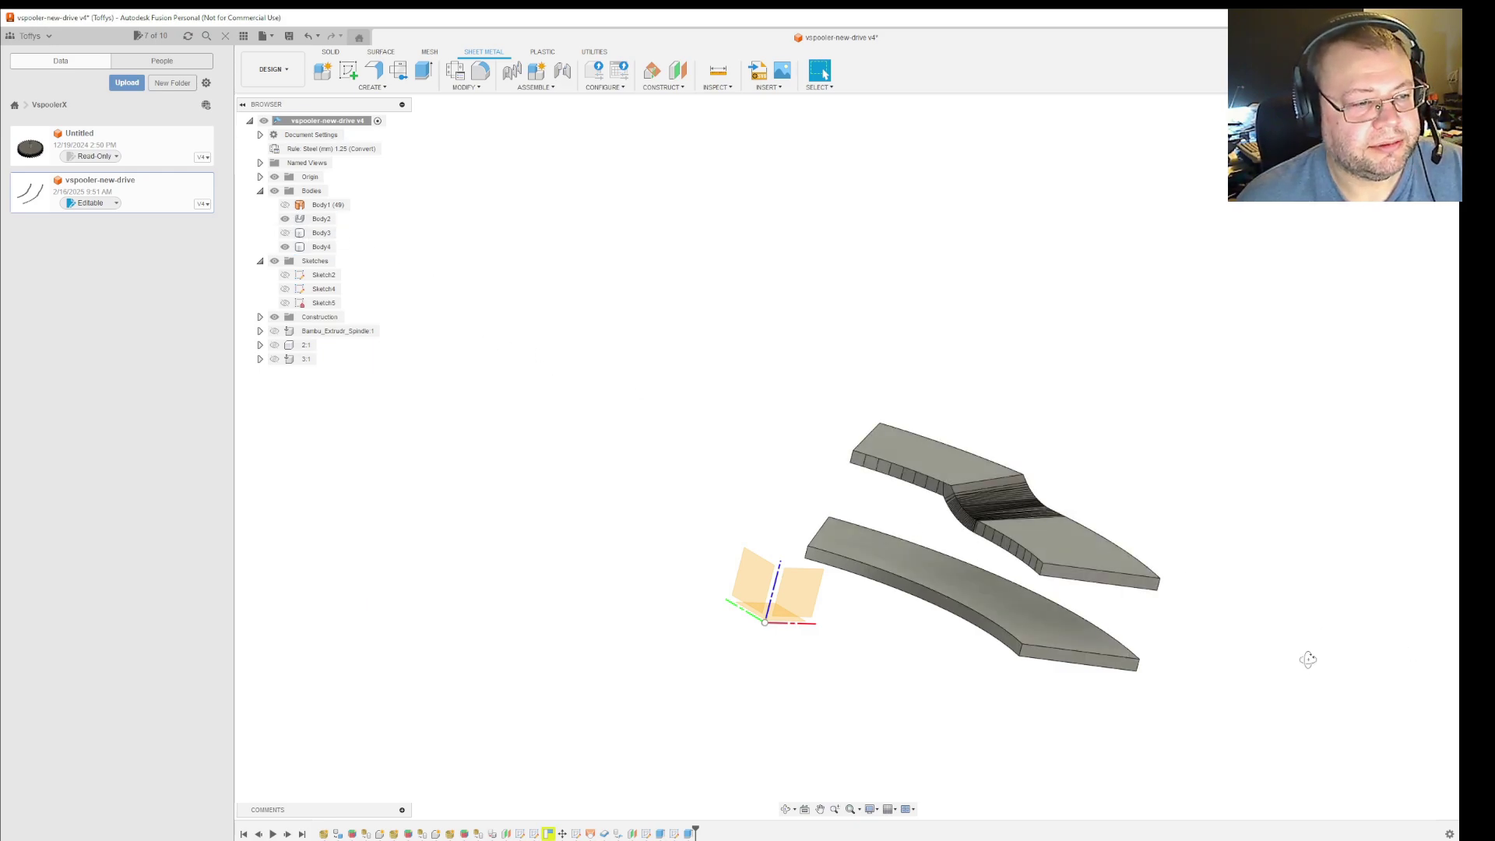
middle_click_drag(1308, 657, 1347, 726, "shift")
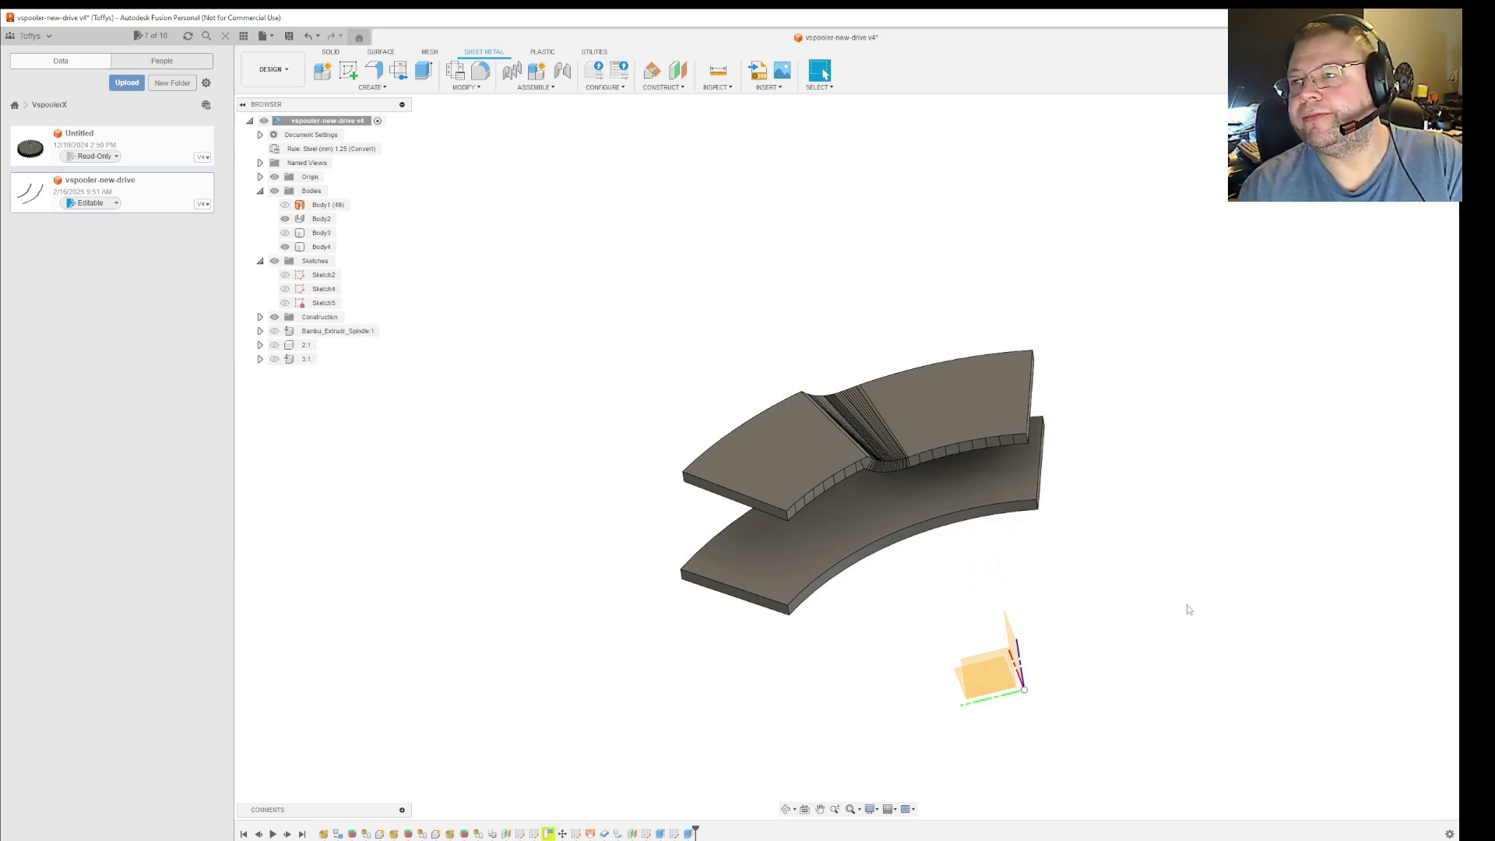